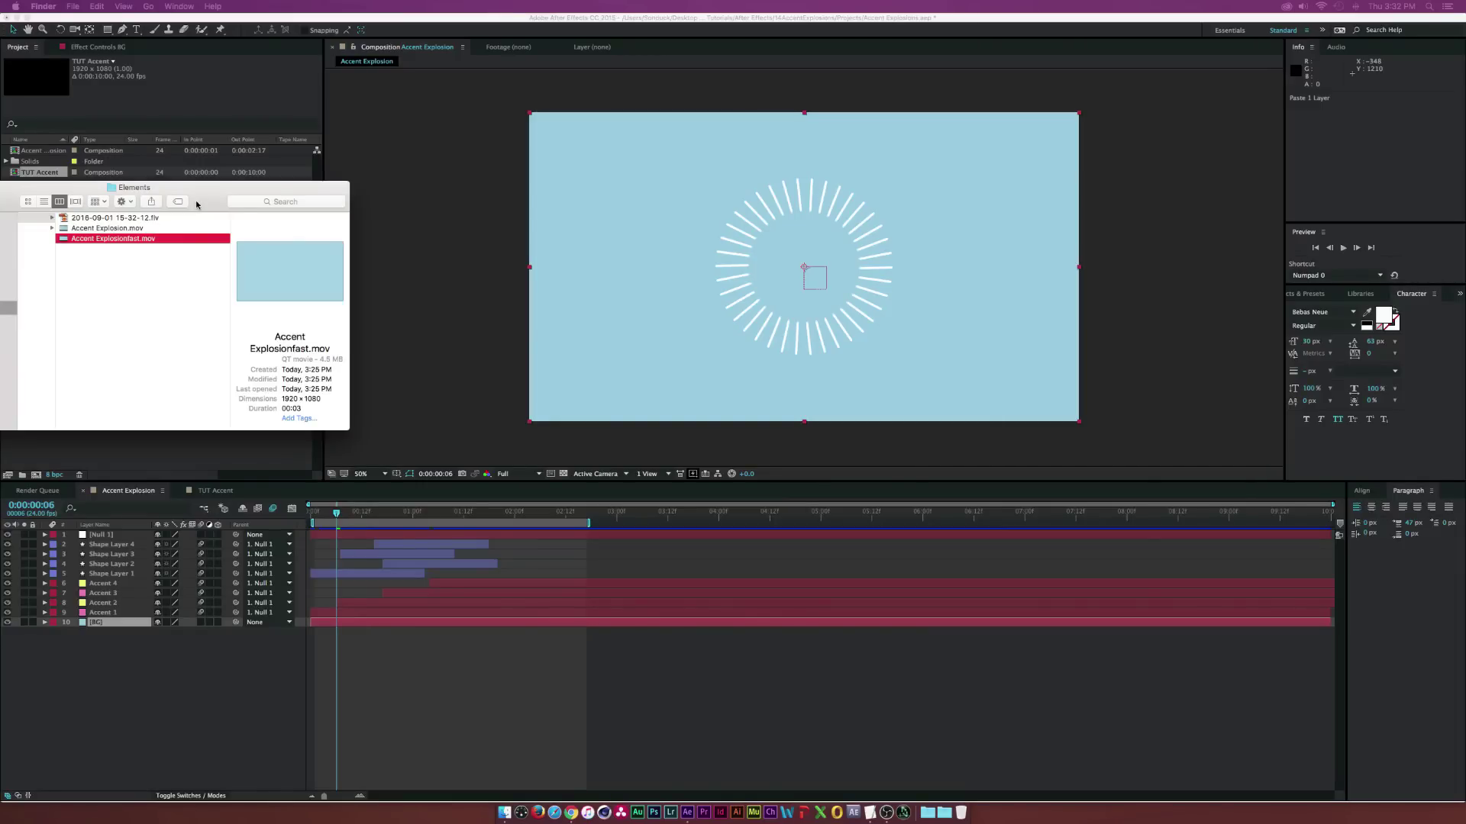
Preview the Accent Explosionfast.mov and Accent Explosion.mov renders in the Elements folder, then close the folder window
left_click_drag(195, 200, 368, 328)
key("space")
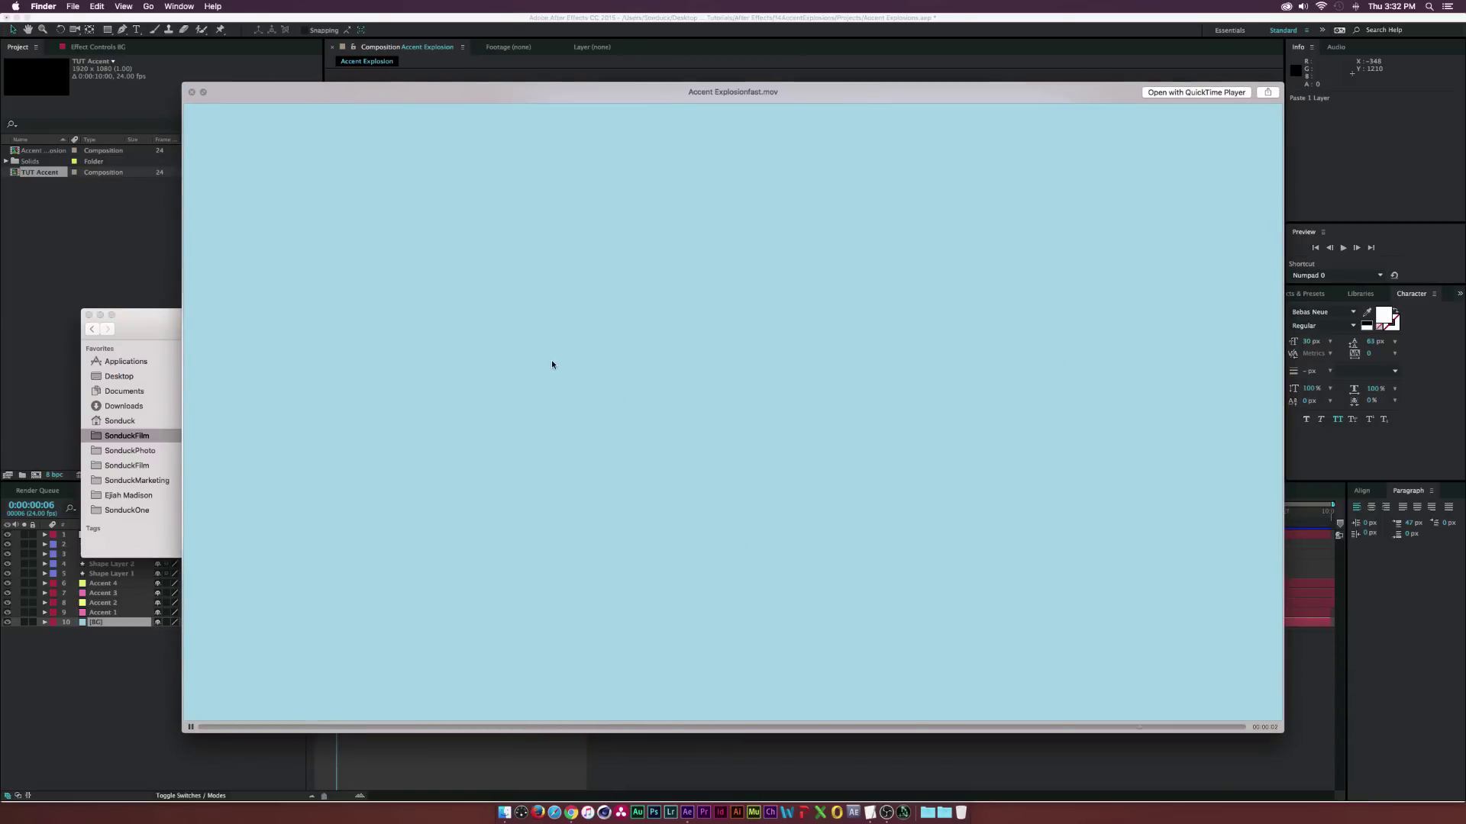
key("space")
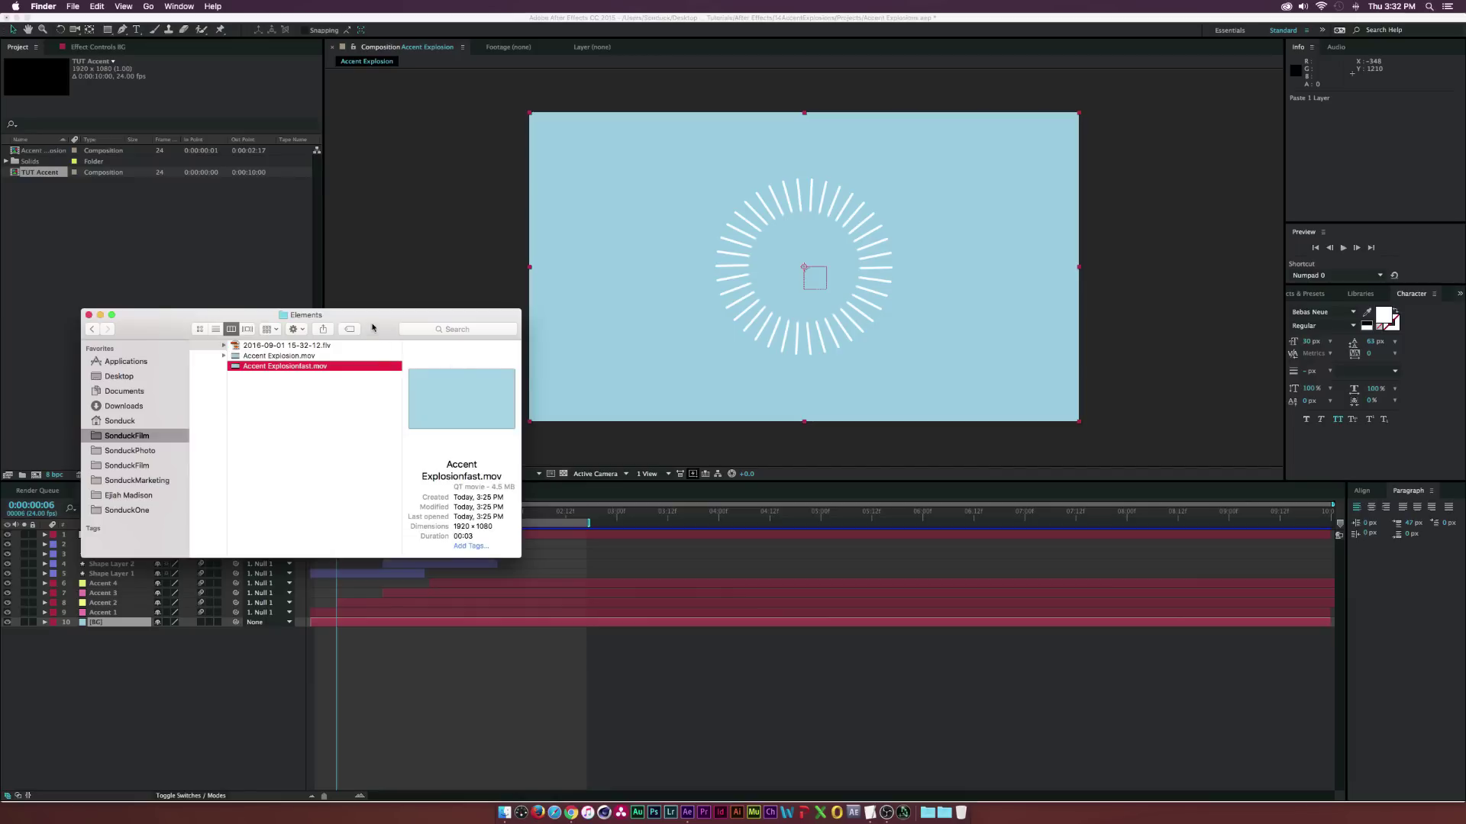
left_click_drag(372, 327, 421, 296)
key("Up")
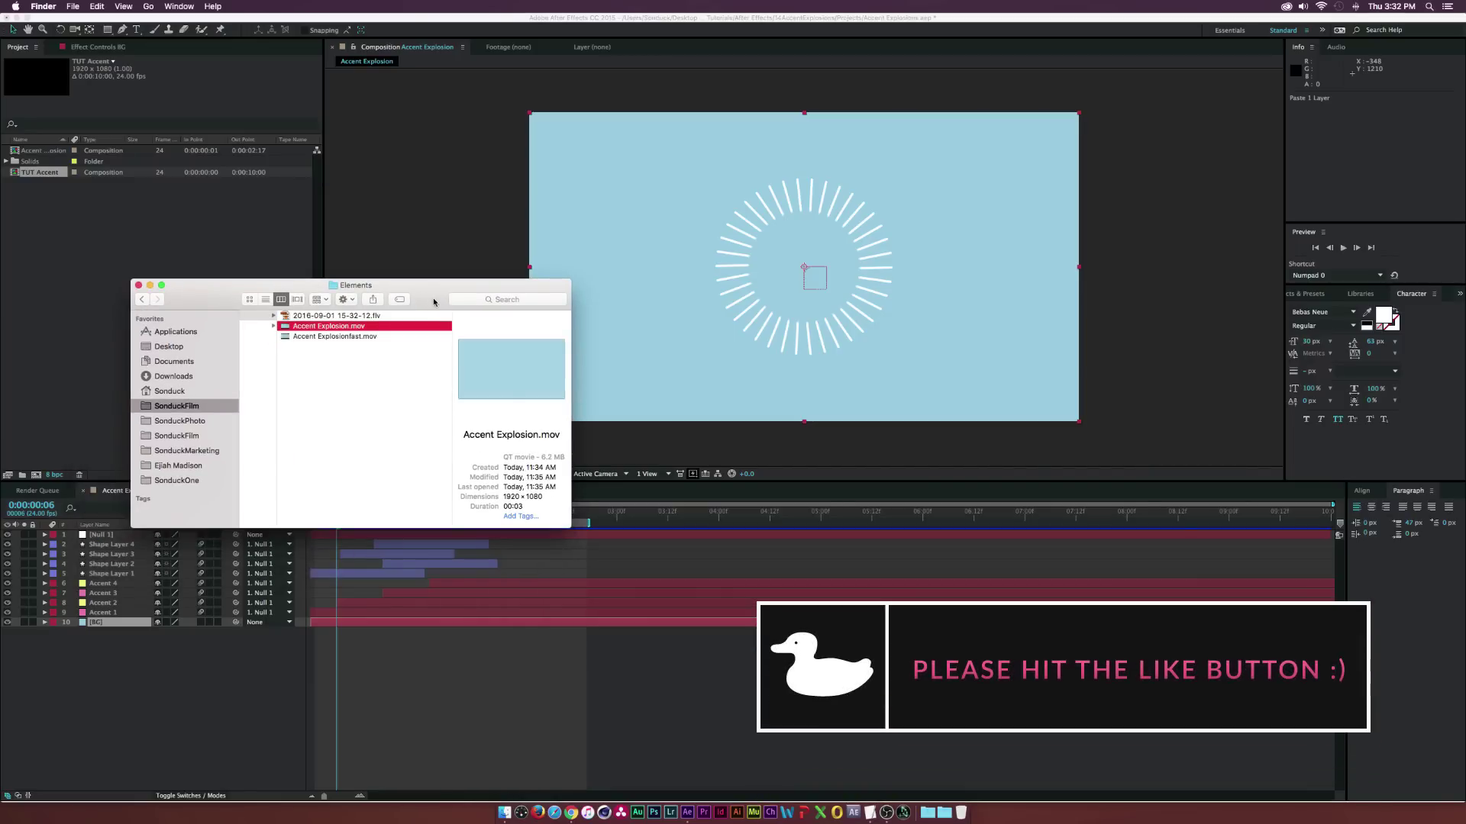
key("space")
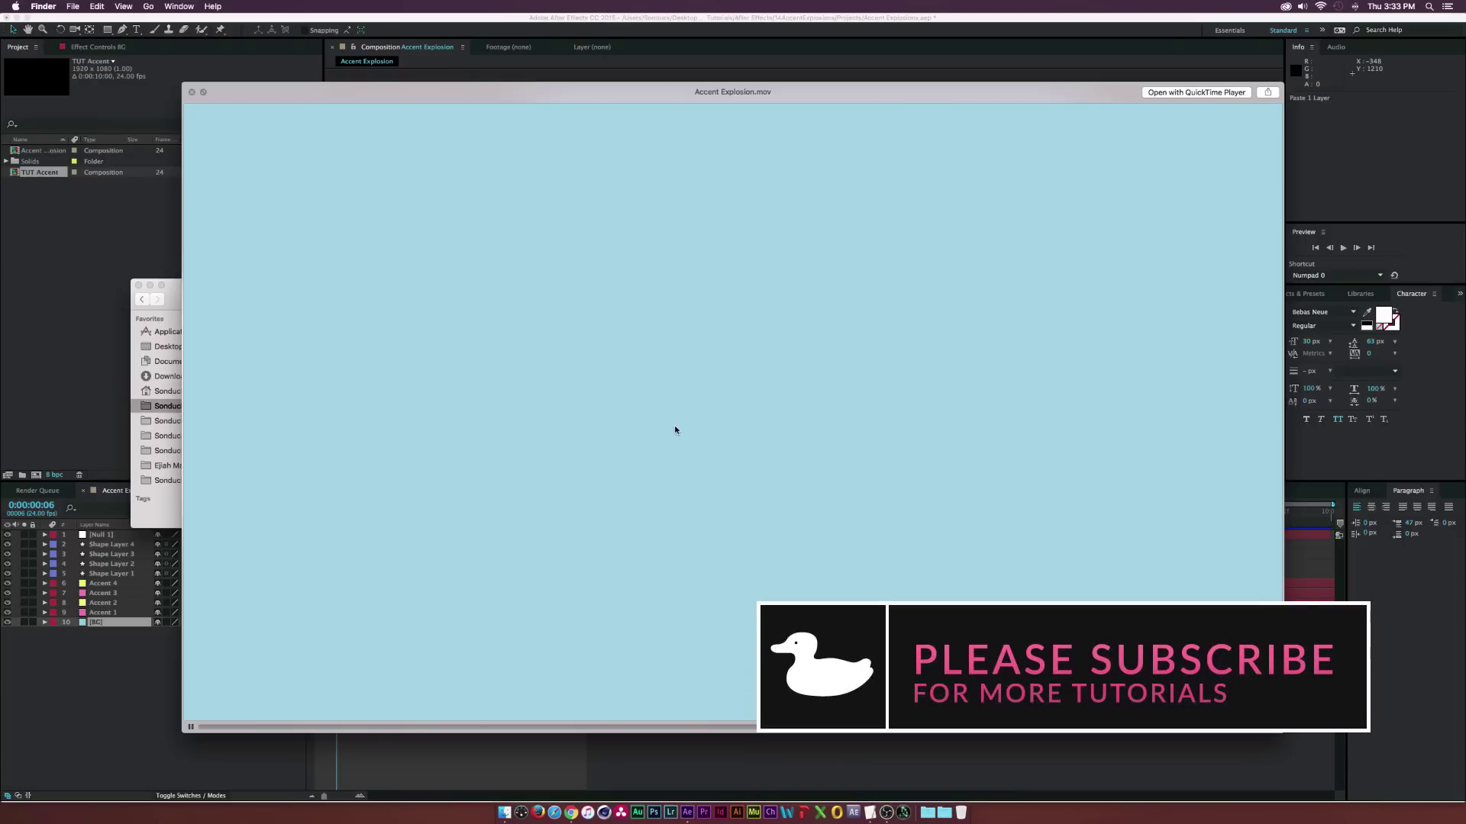
key("space")
key("super+w")
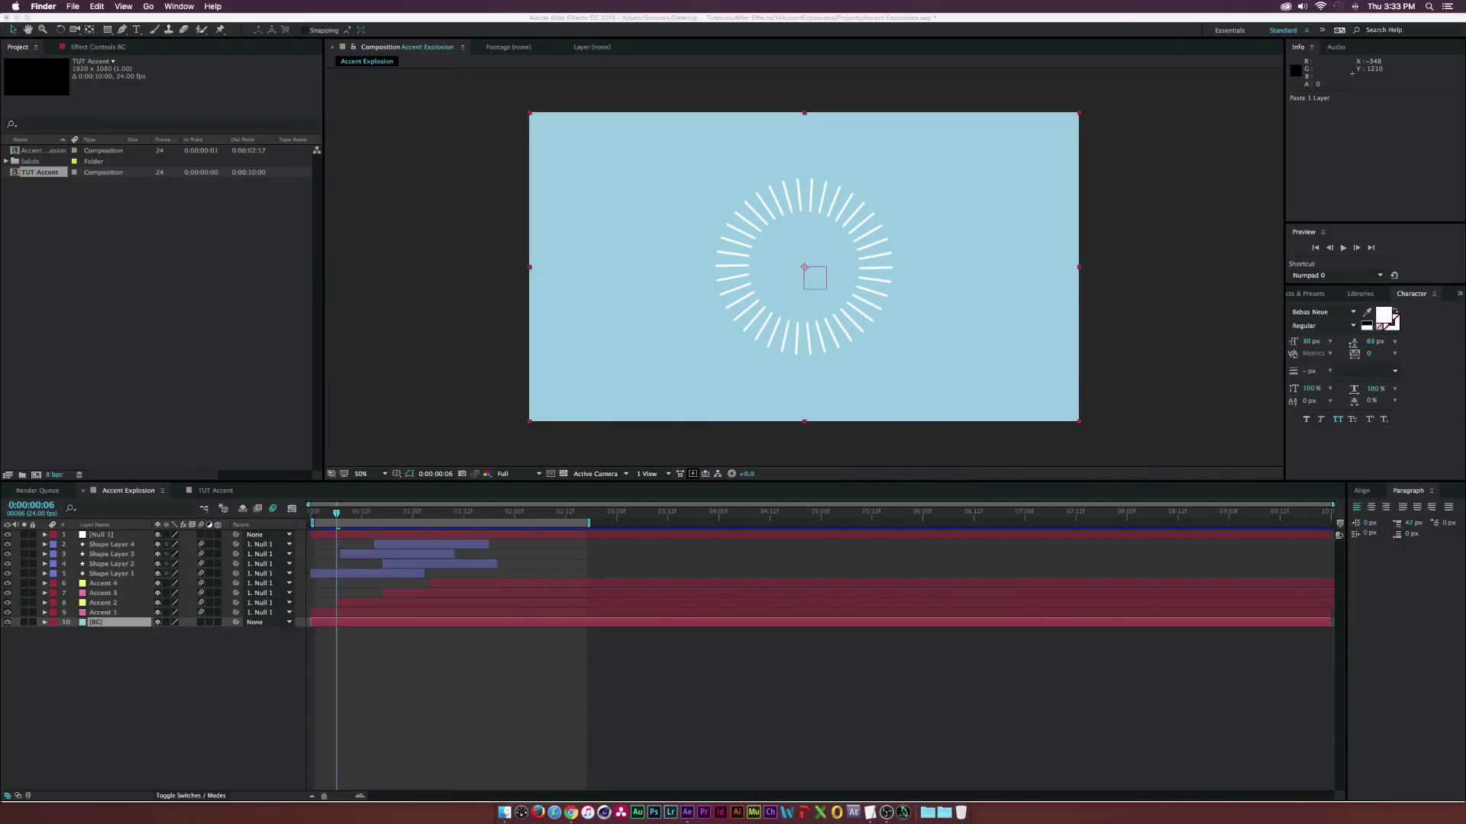
Open the TUT Accent composition, deselect its BG layer and choose the Ellipse tool
left_click(212, 498)
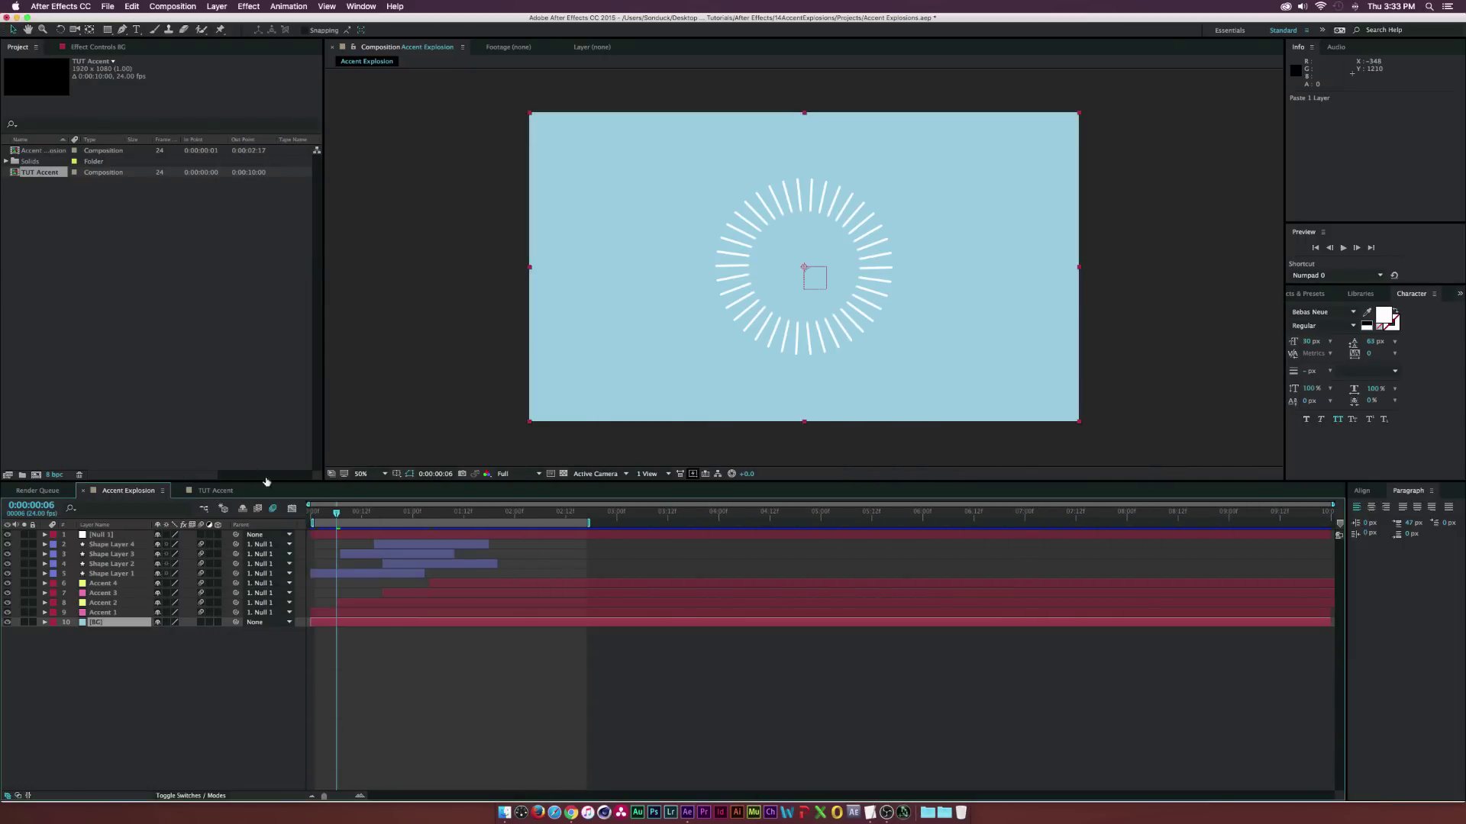
left_click(216, 490)
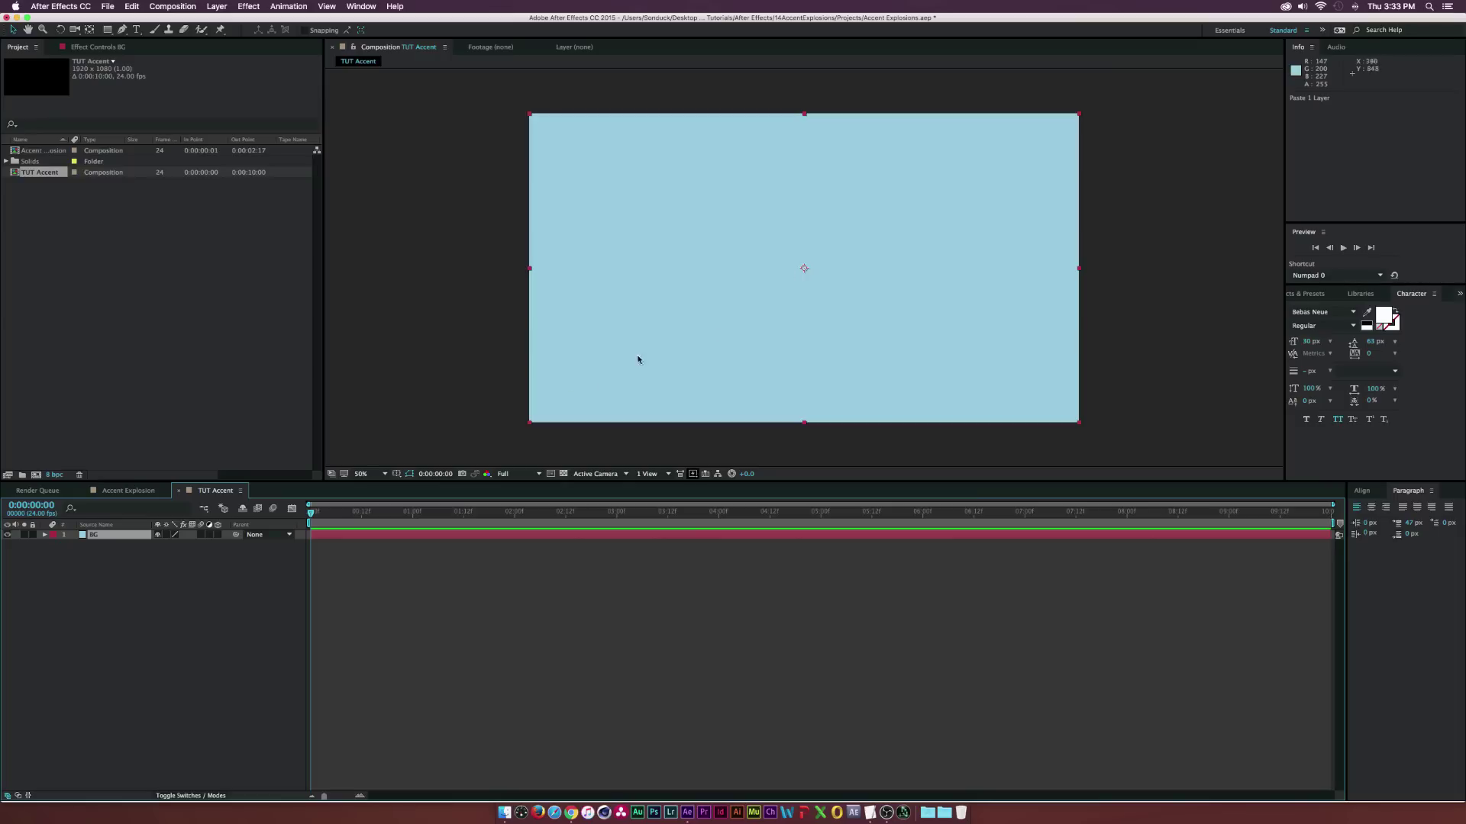
left_click(119, 667)
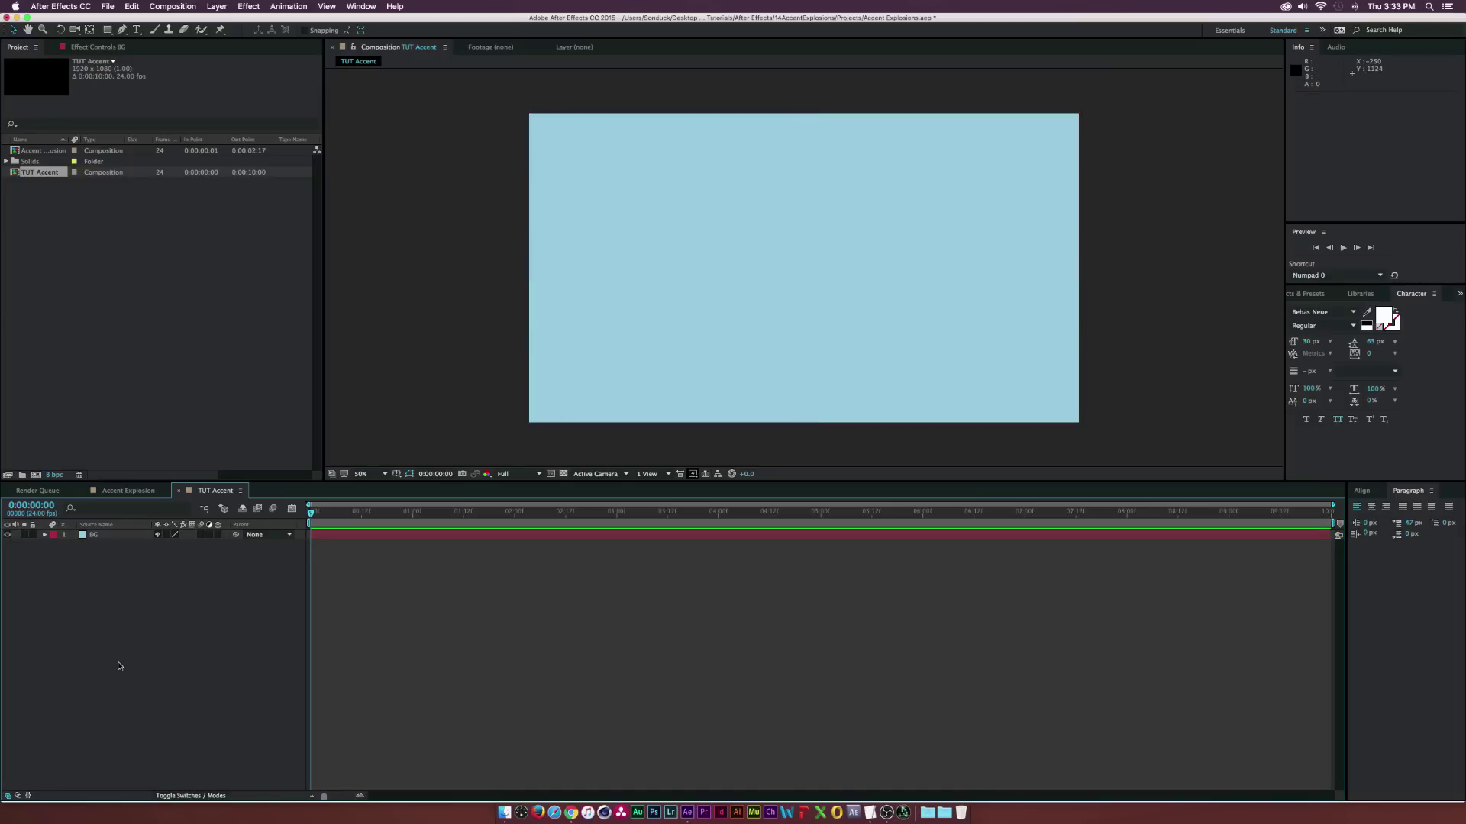
left_click_drag(108, 29, 144, 55)
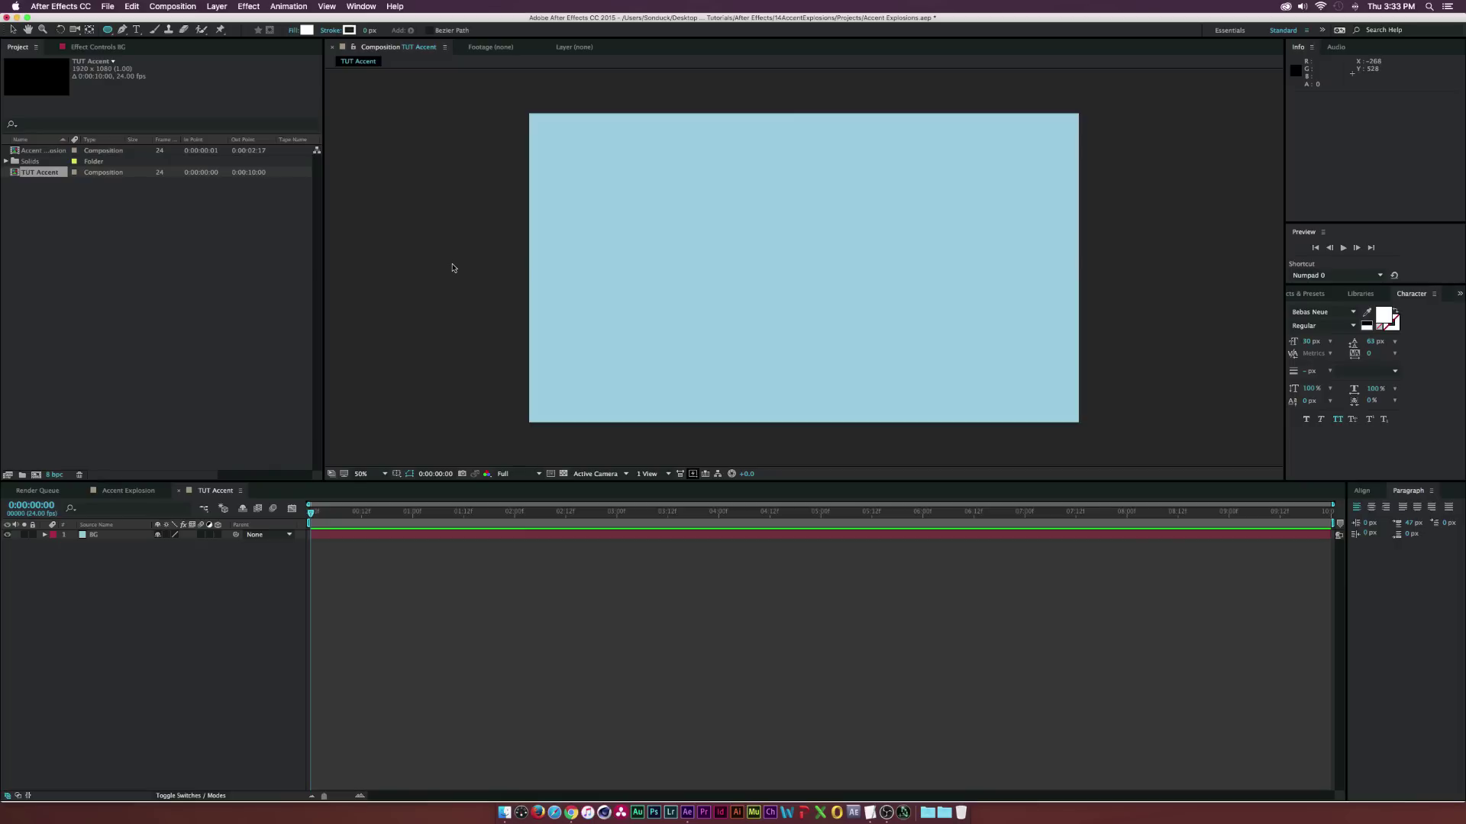
Create a white 1080 × 1080 px solid named Accent 1 in the TUT Accent composition
key("super+y")
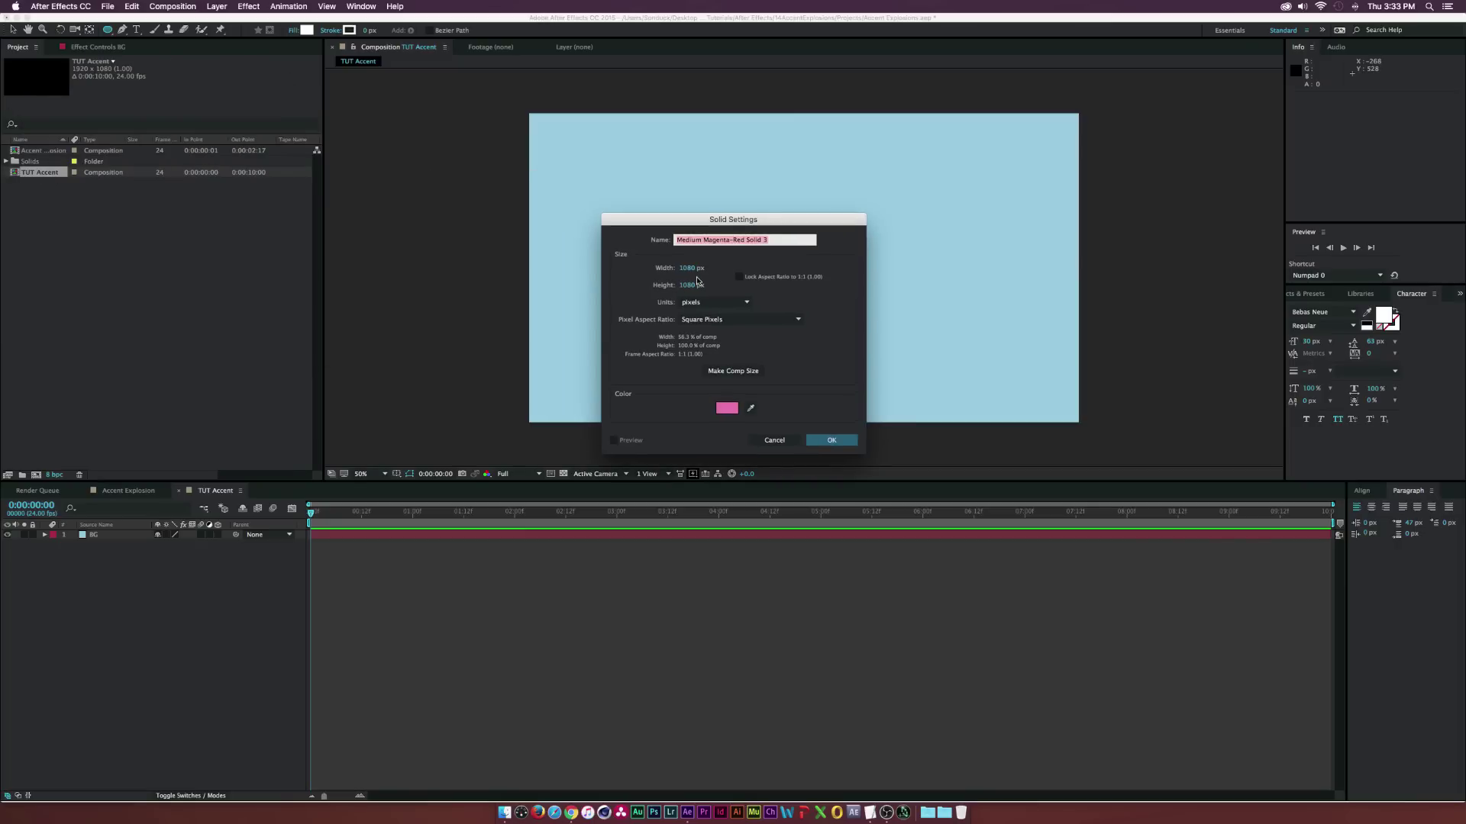
left_click(724, 411)
left_click_drag(76, 172, 7, 87)
left_click(255, 91)
left_click_drag(723, 239, 628, 238)
type("Accent 1")
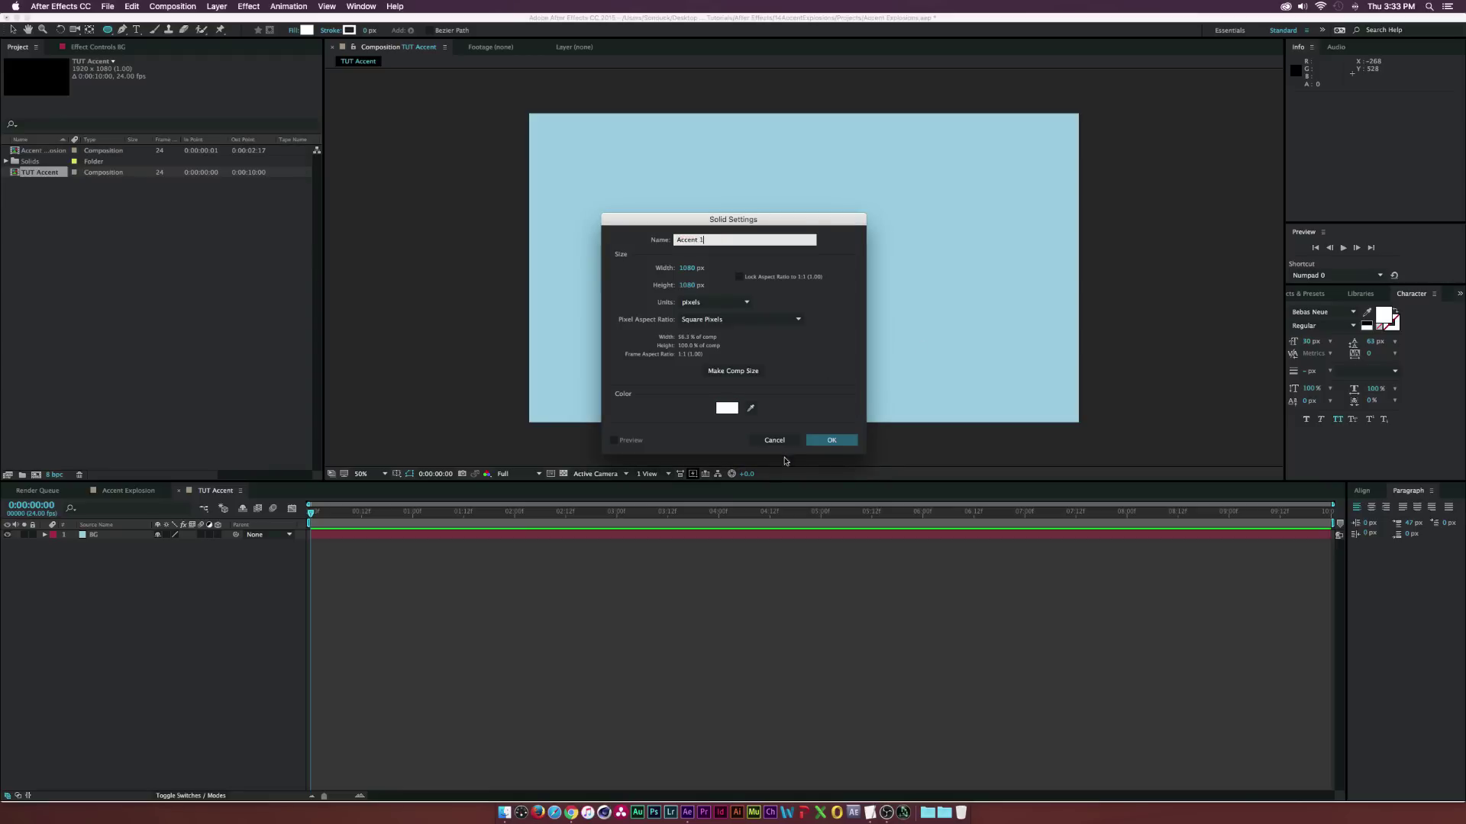
left_click(828, 440)
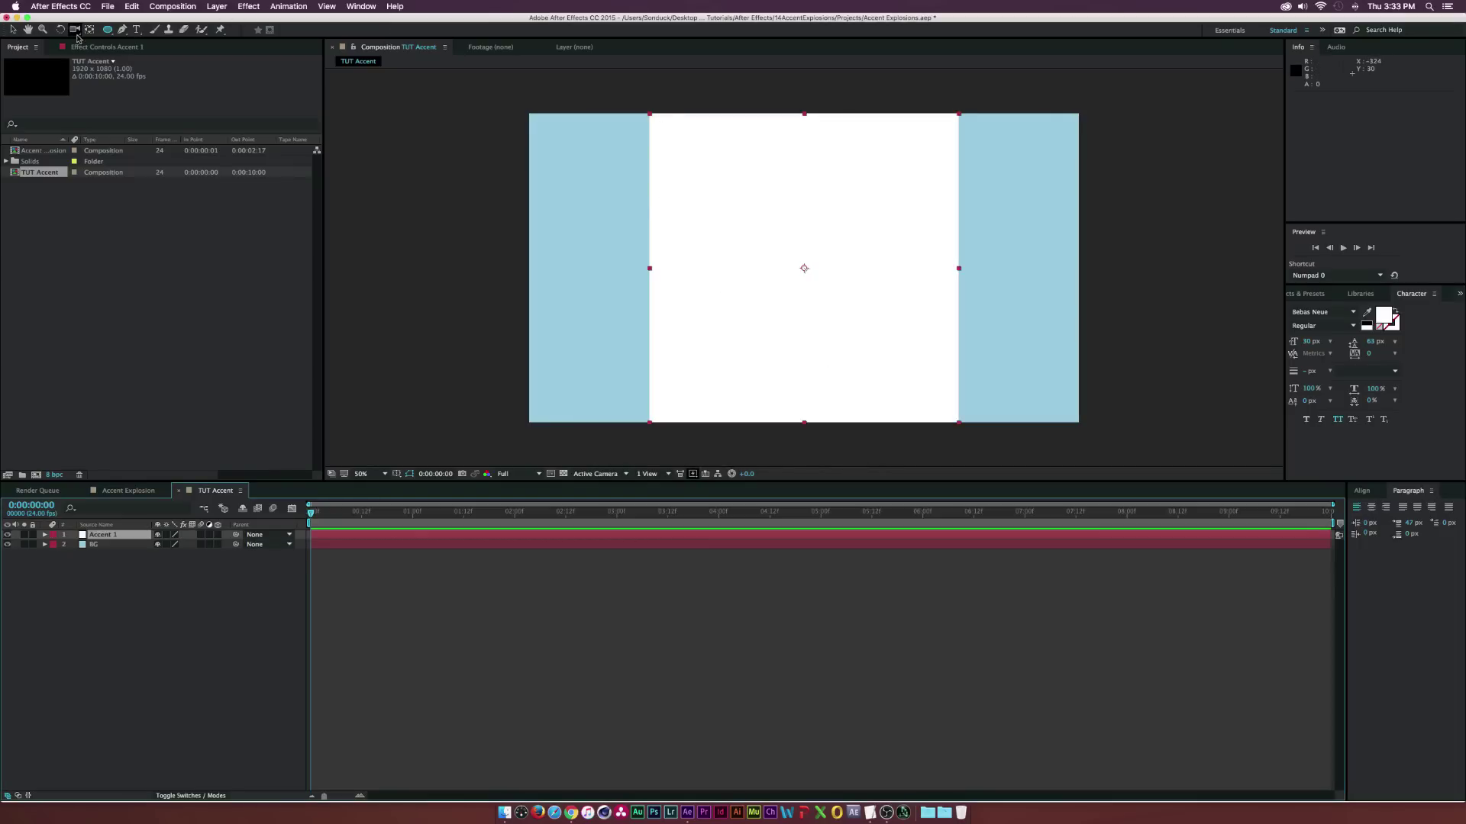
Add a full-size elliptical mask to the Accent 1 layer and set the layer's scale to 79%
double_click(107, 30)
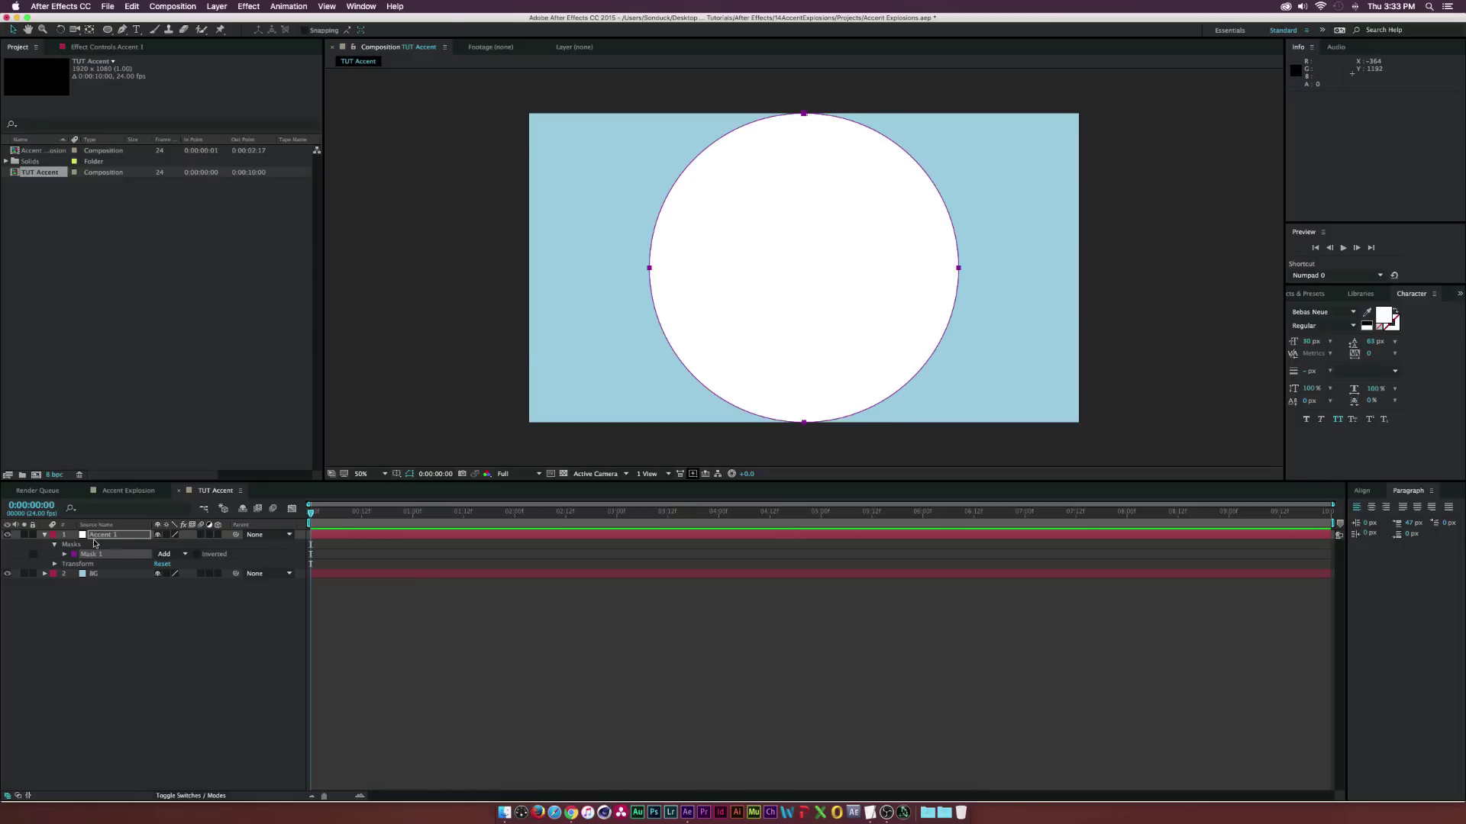
left_click(144, 538)
key("s")
mouse_move(170, 544)
left_mouse_down()
mouse_move(128, 544)
mouse_move(153, 544)
left_mouse_up()
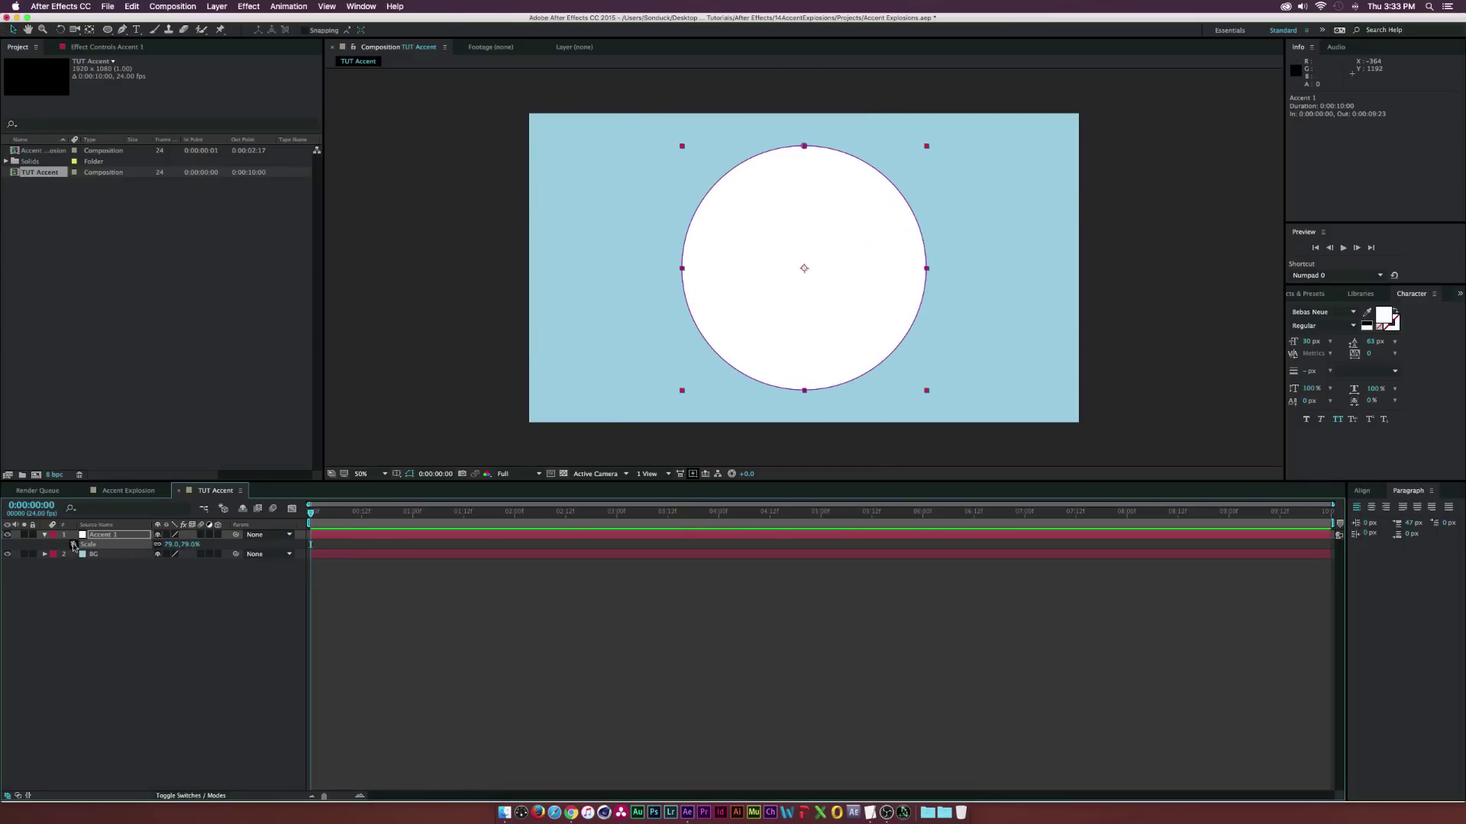
Duplicate Mask 1 on the Accent 1 layer and set the duplicate mask's mode to Subtract
left_click(45, 535)
left_click(44, 535)
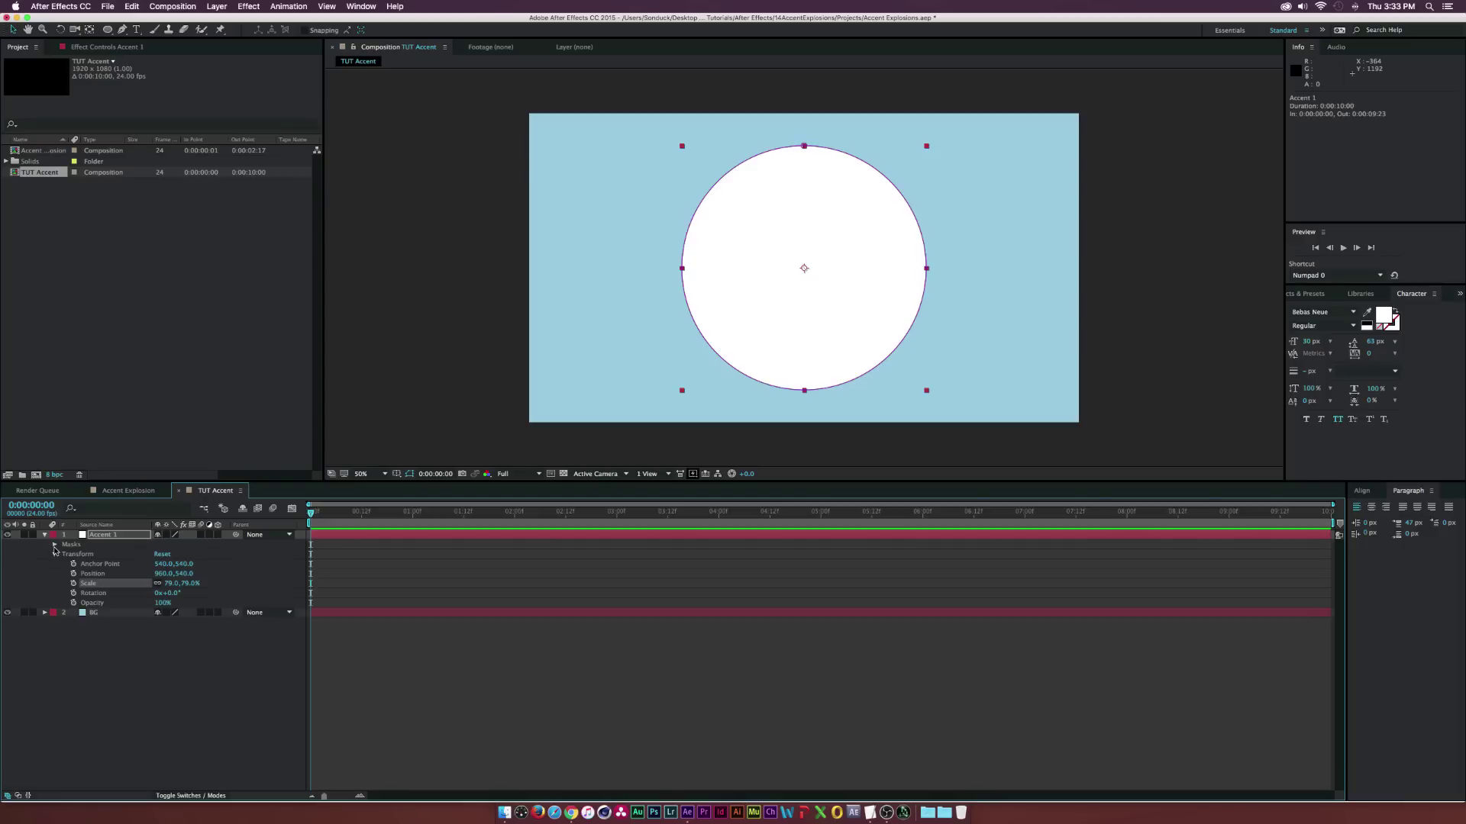
left_click(54, 544)
left_click(65, 554)
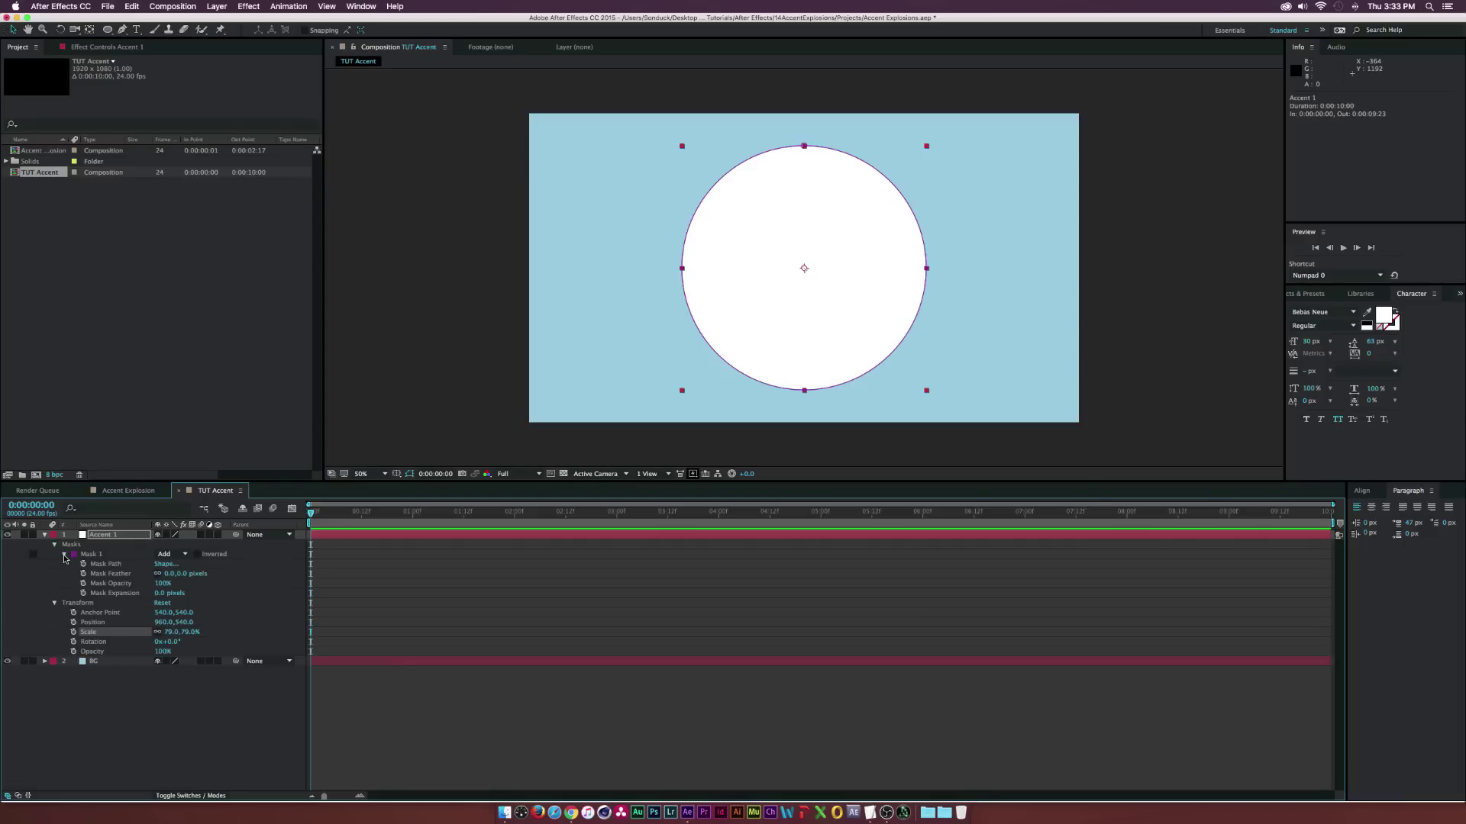
left_click(102, 557)
left_click(141, 5)
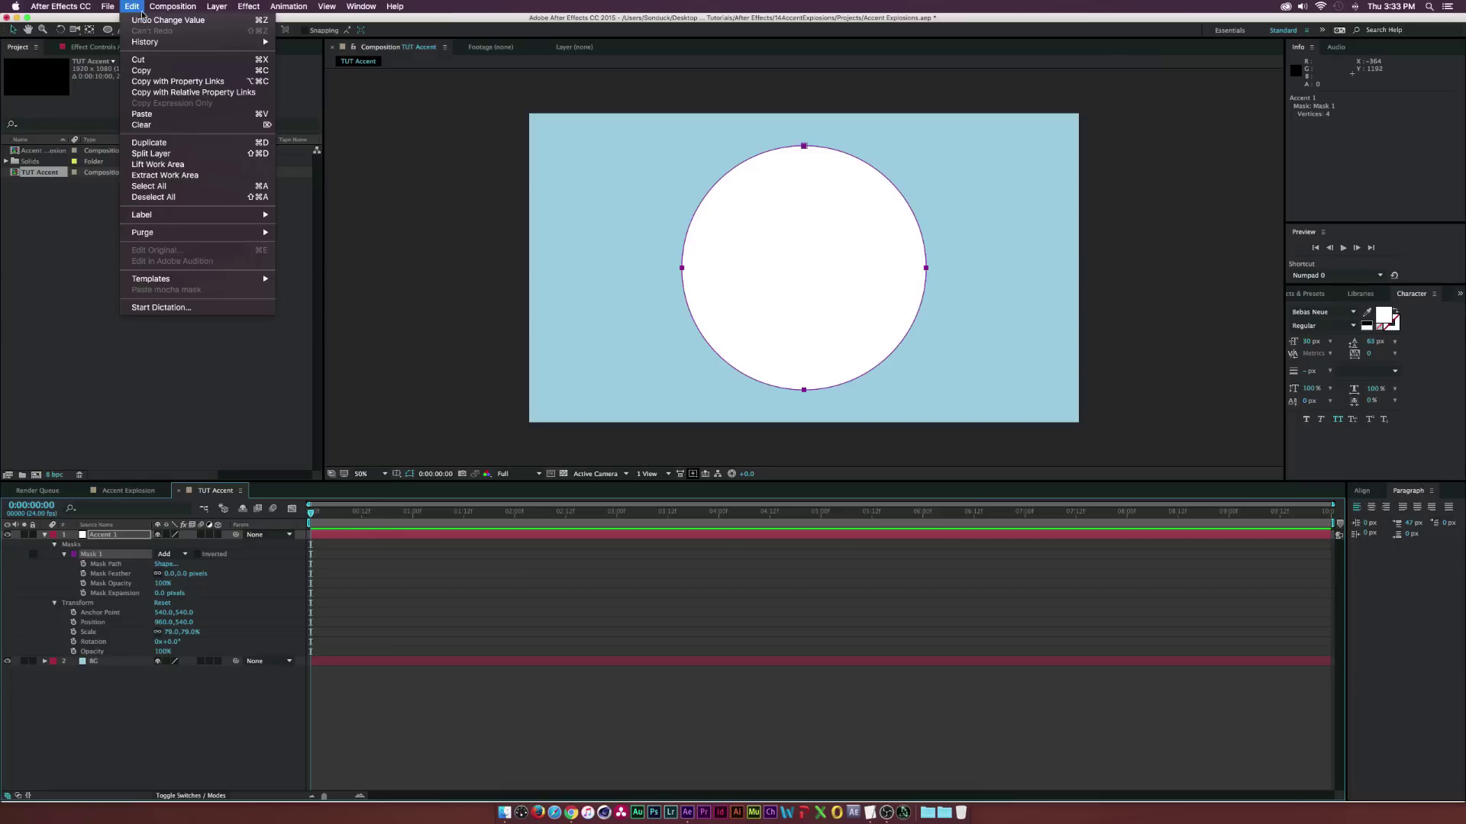
left_click(152, 143)
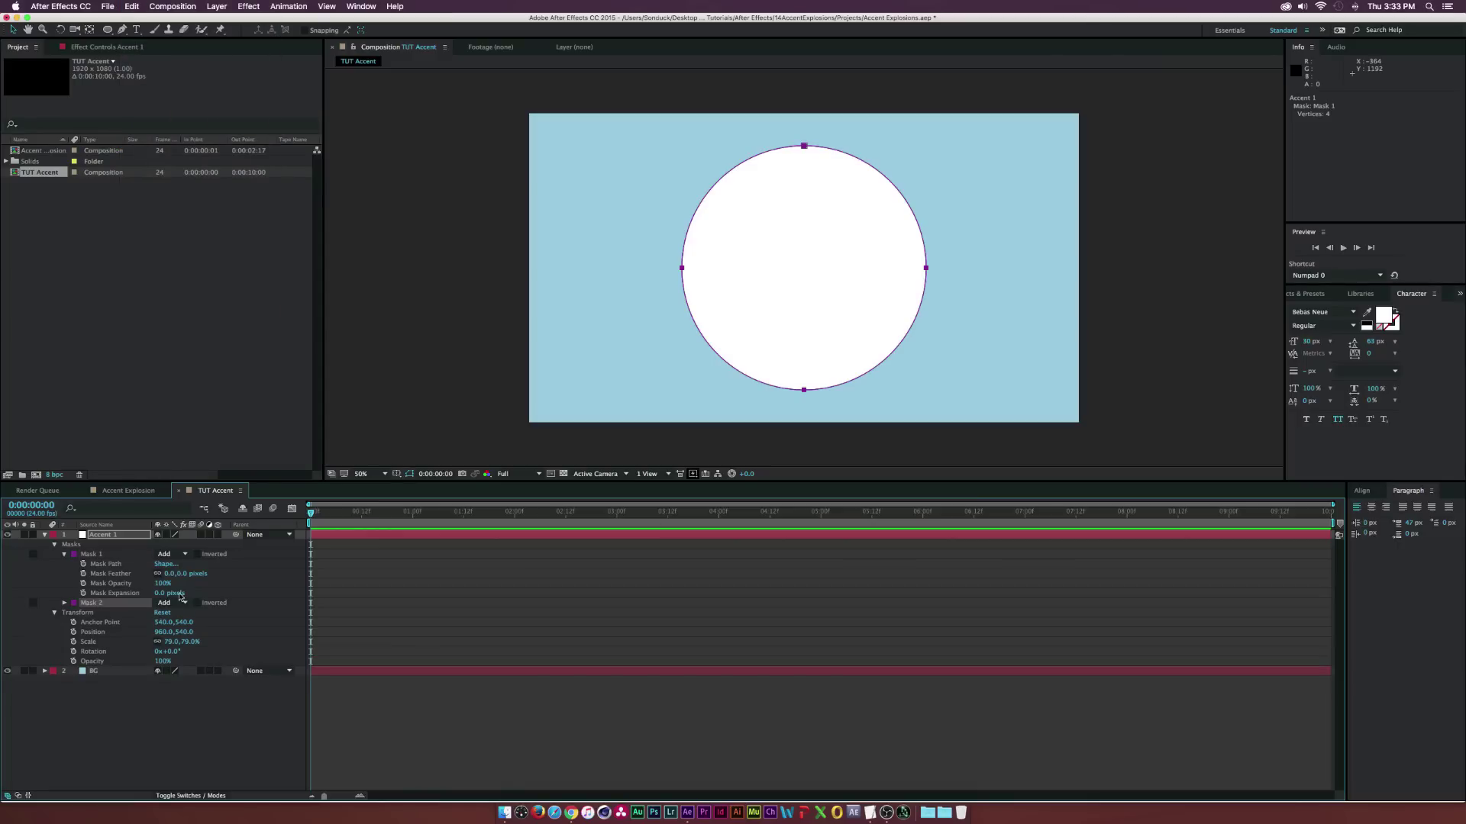
left_click(169, 605)
left_click(176, 632)
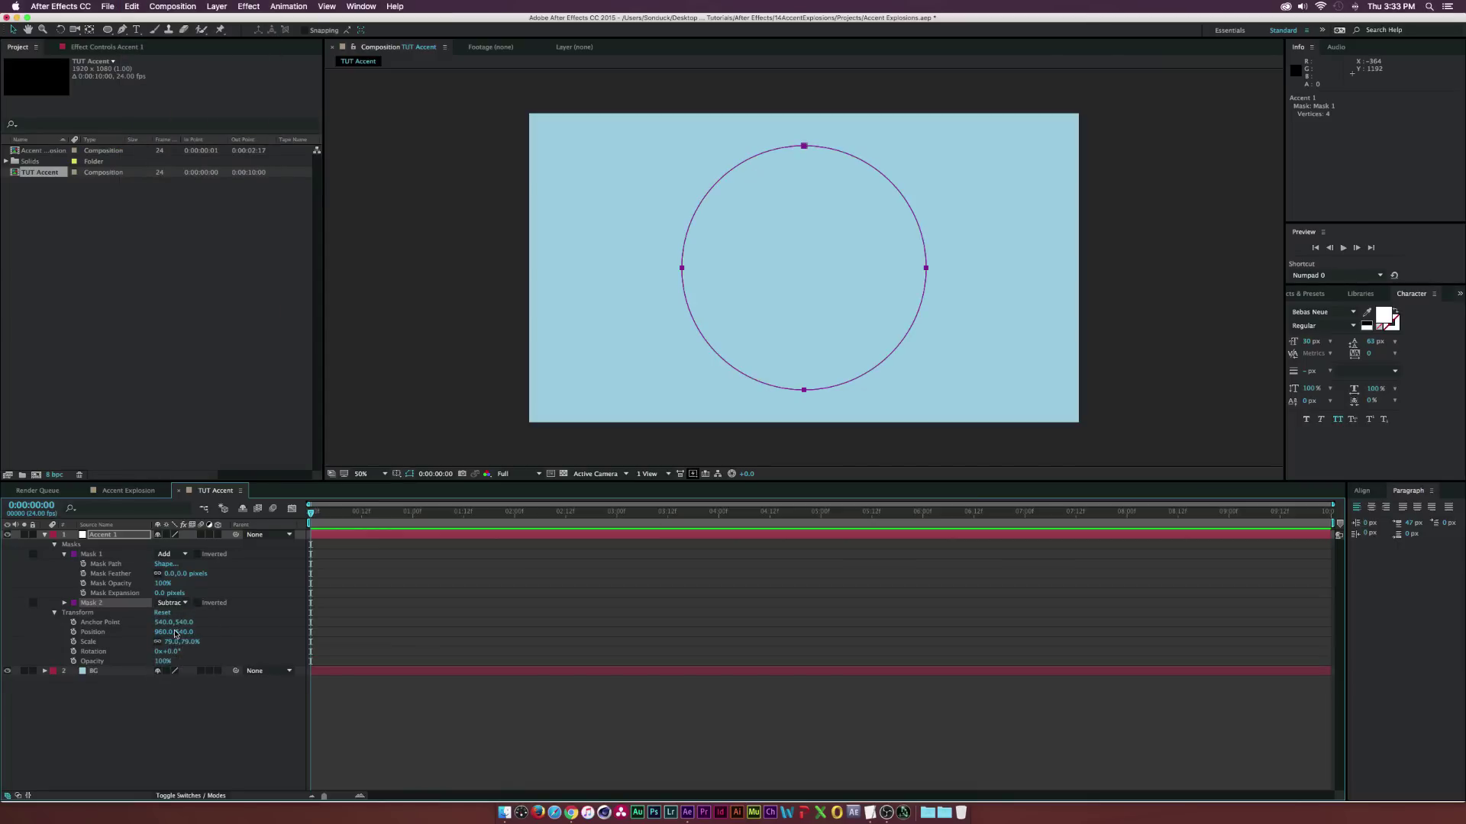
Set Mask 2's expansion to -85 pixels to cut the circle into a ring
left_click(64, 603)
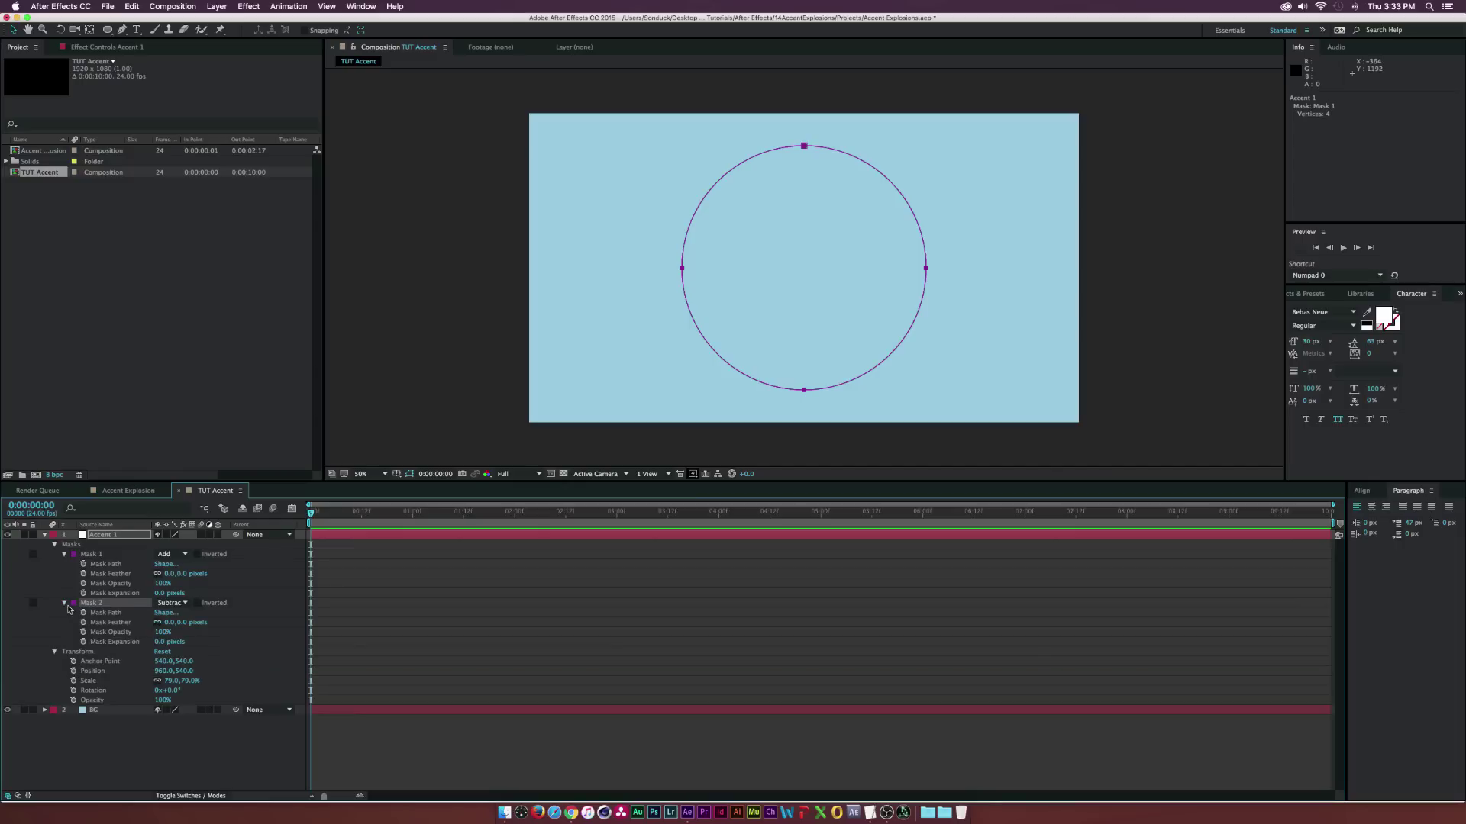
left_click_drag(164, 642, 104, 642)
key("super+z")
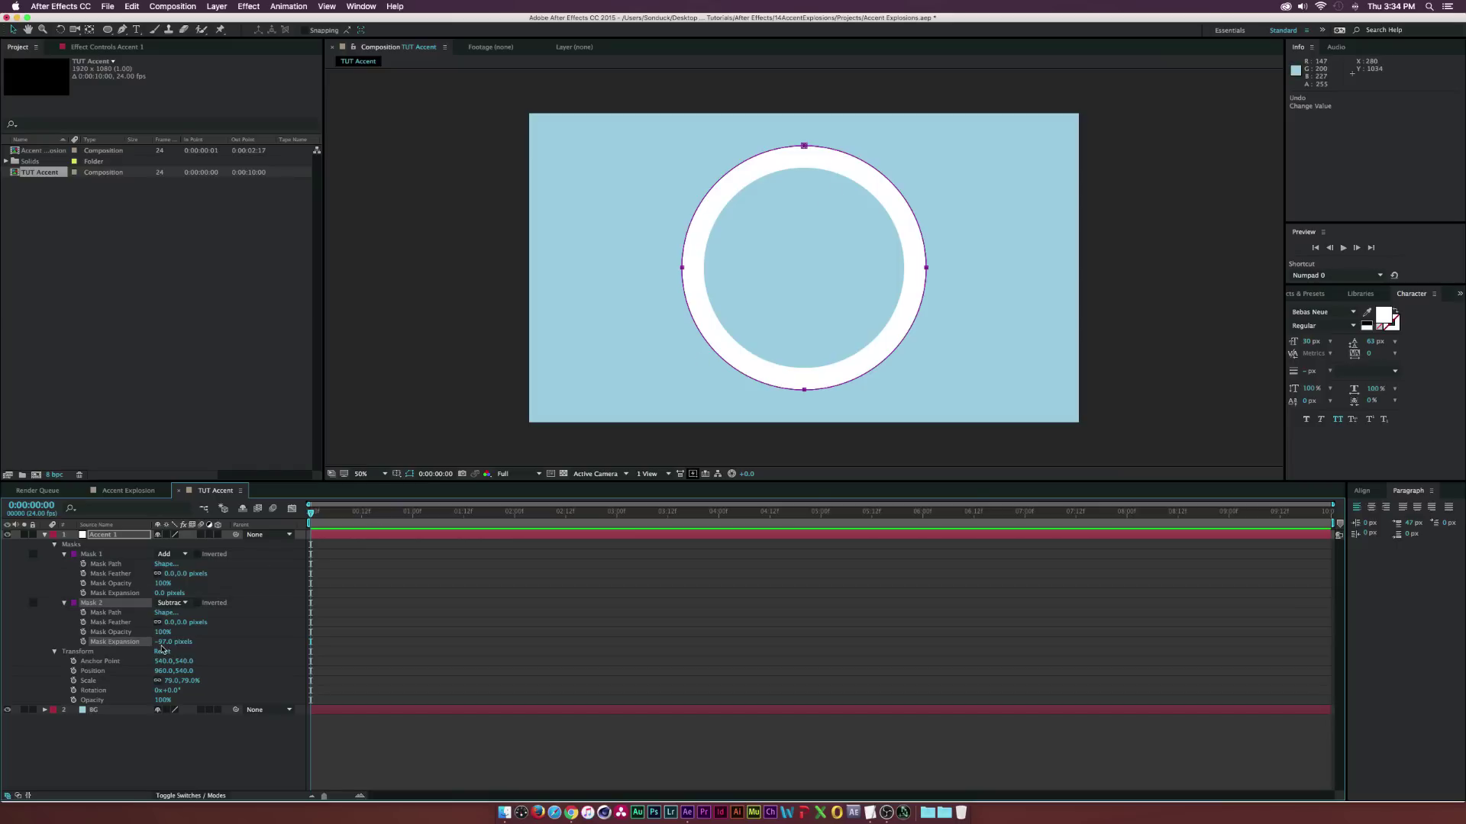
left_click_drag(165, 647, 171, 645)
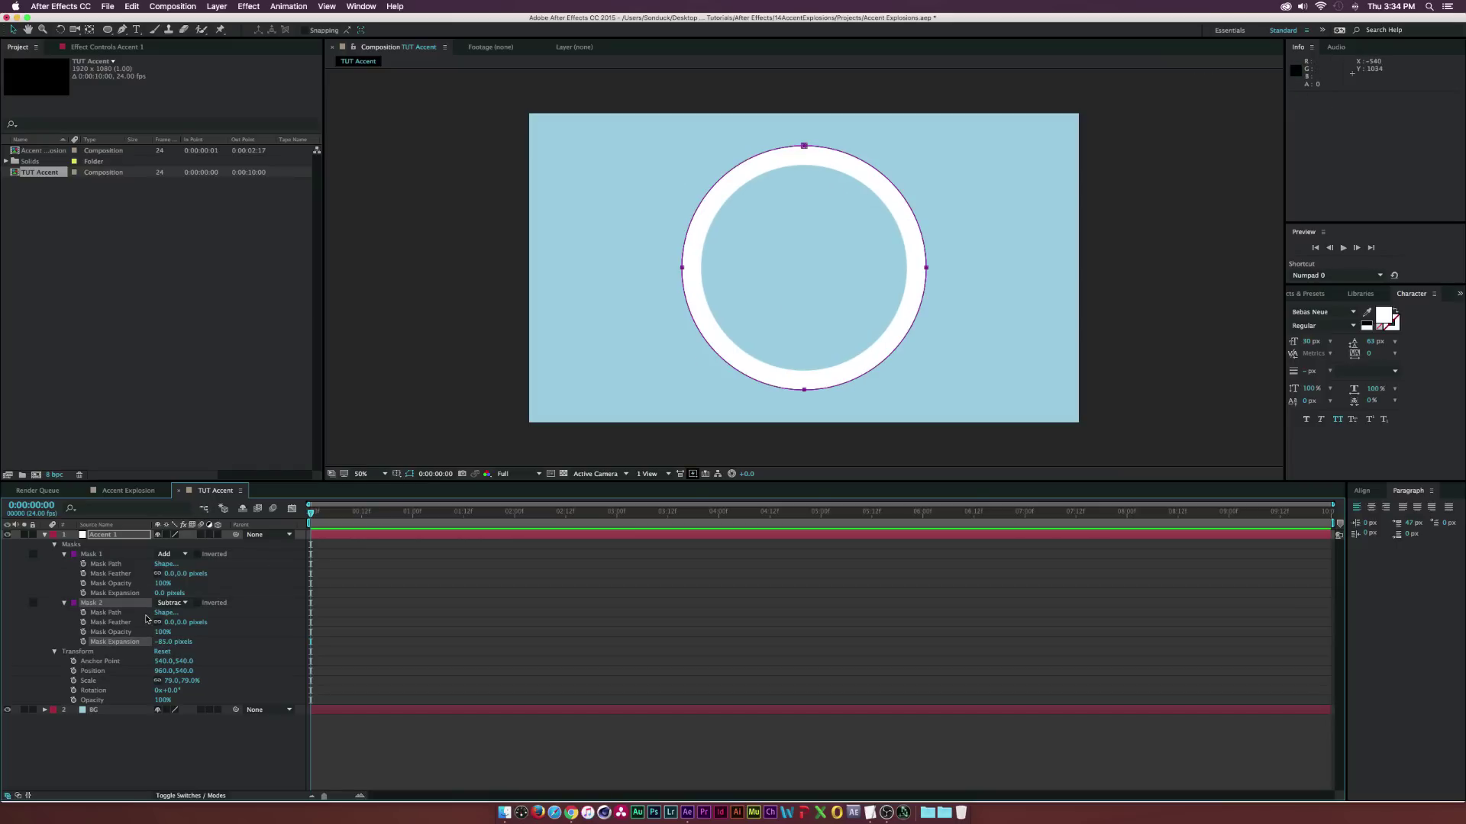
Keyframe Mask 1's expansion from -87 pixels at the first frame to -10 pixels at 0:00:00:08
left_click_drag(161, 599, 113, 598)
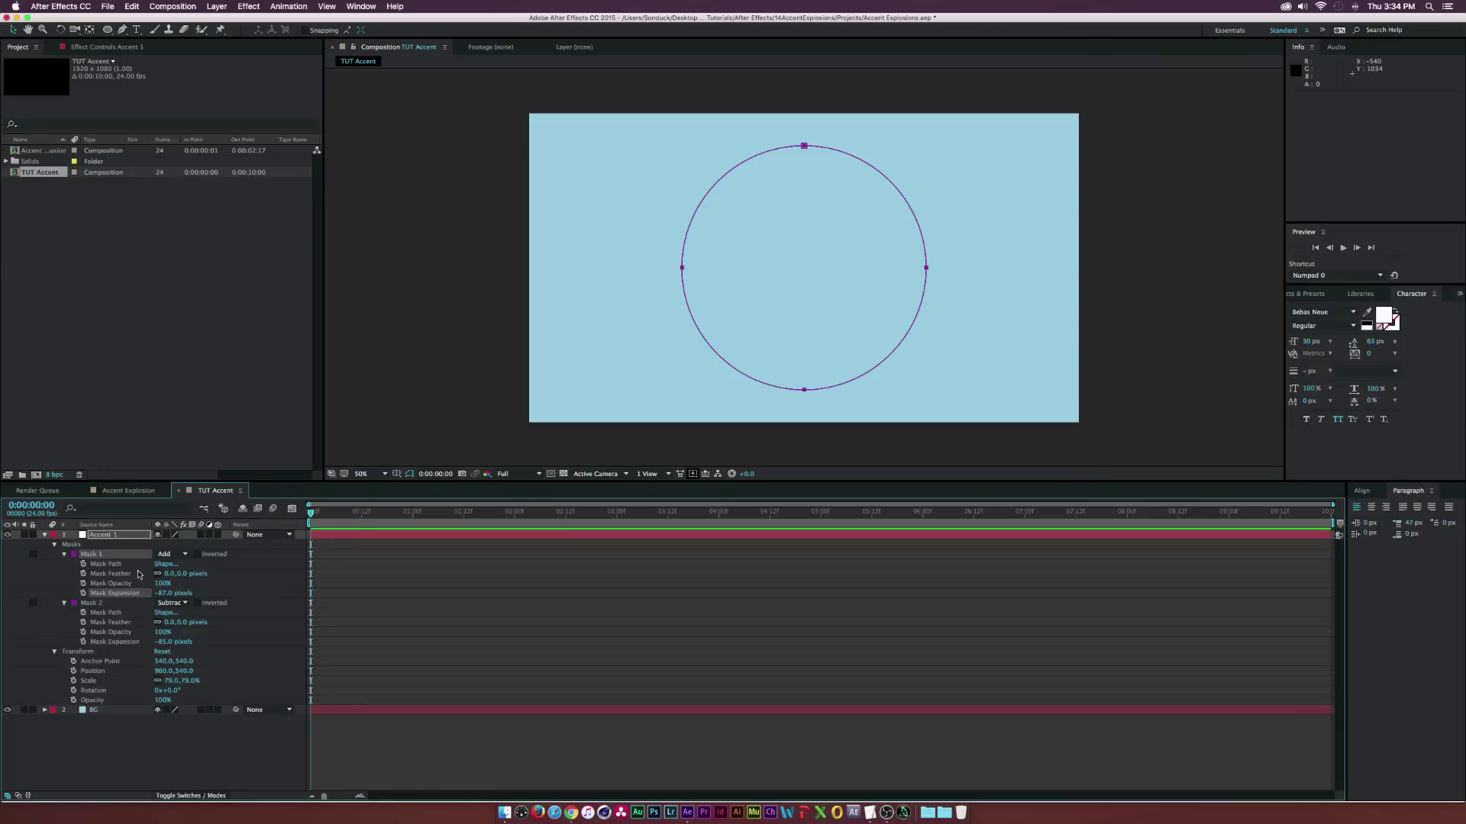
left_click(83, 593)
mouse_move(324, 517)
left_mouse_down()
mouse_move(363, 520)
mouse_move(344, 518)
left_mouse_up()
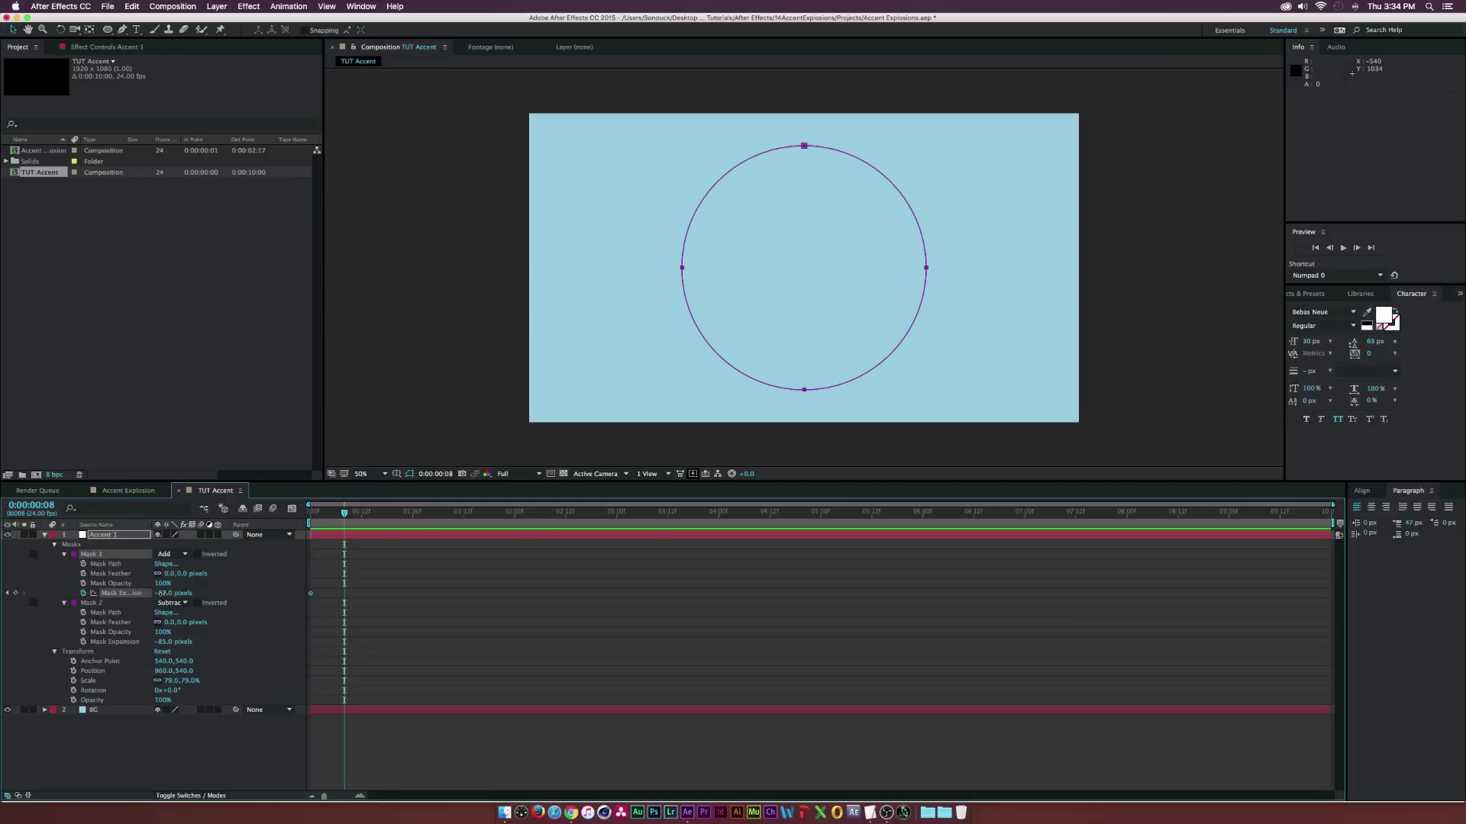
left_click_drag(157, 593, 205, 593)
Keyframe Mask 2's expansion at 0:00:00:08 with its current value and set it to 0 pixels at 0:00:00:14
mouse_move(319, 516)
left_mouse_down()
mouse_move(359, 519)
mouse_move(343, 522)
left_mouse_up()
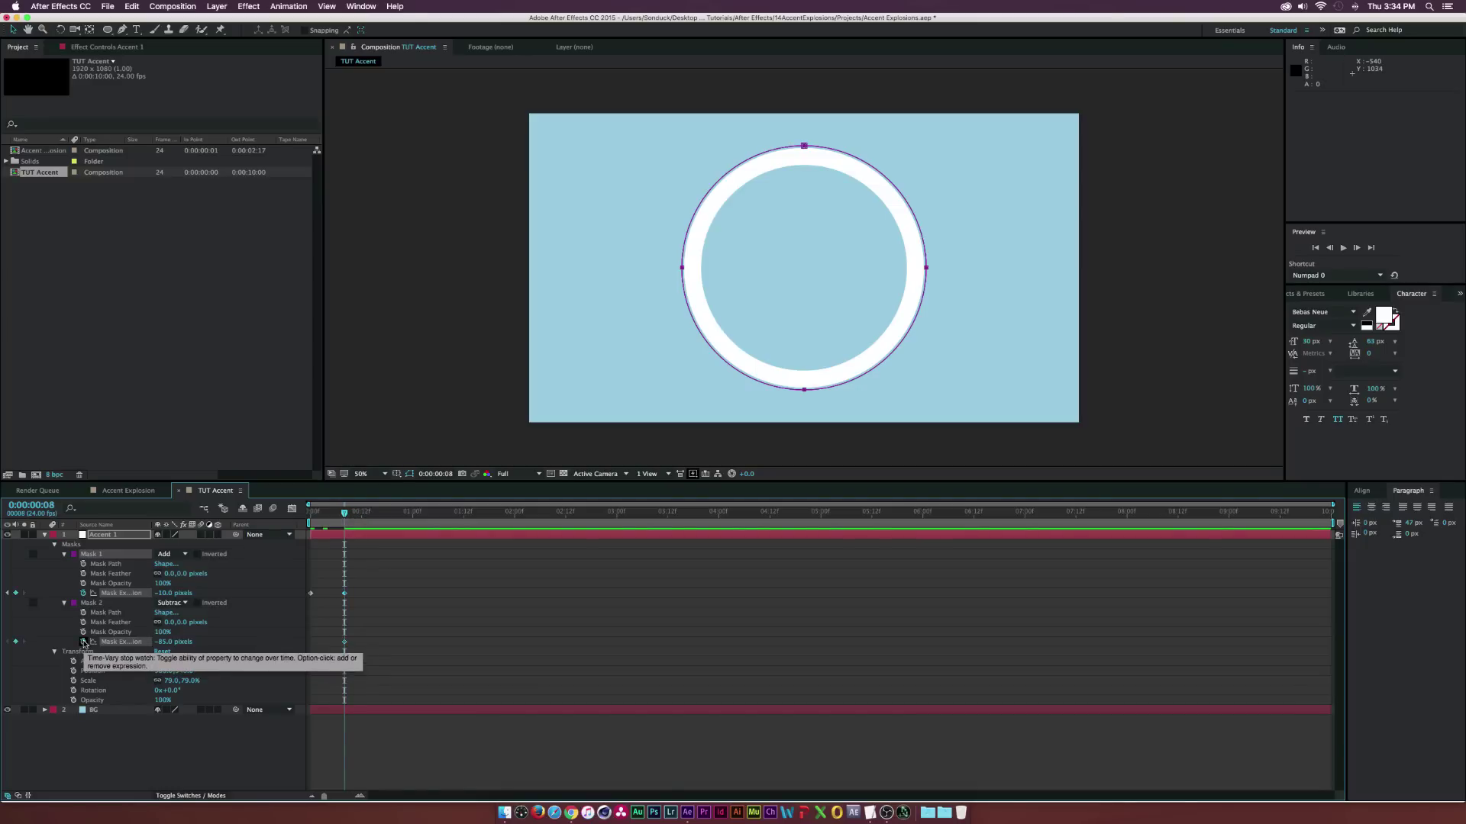
left_click(84, 642)
left_click_drag(350, 516, 374, 516)
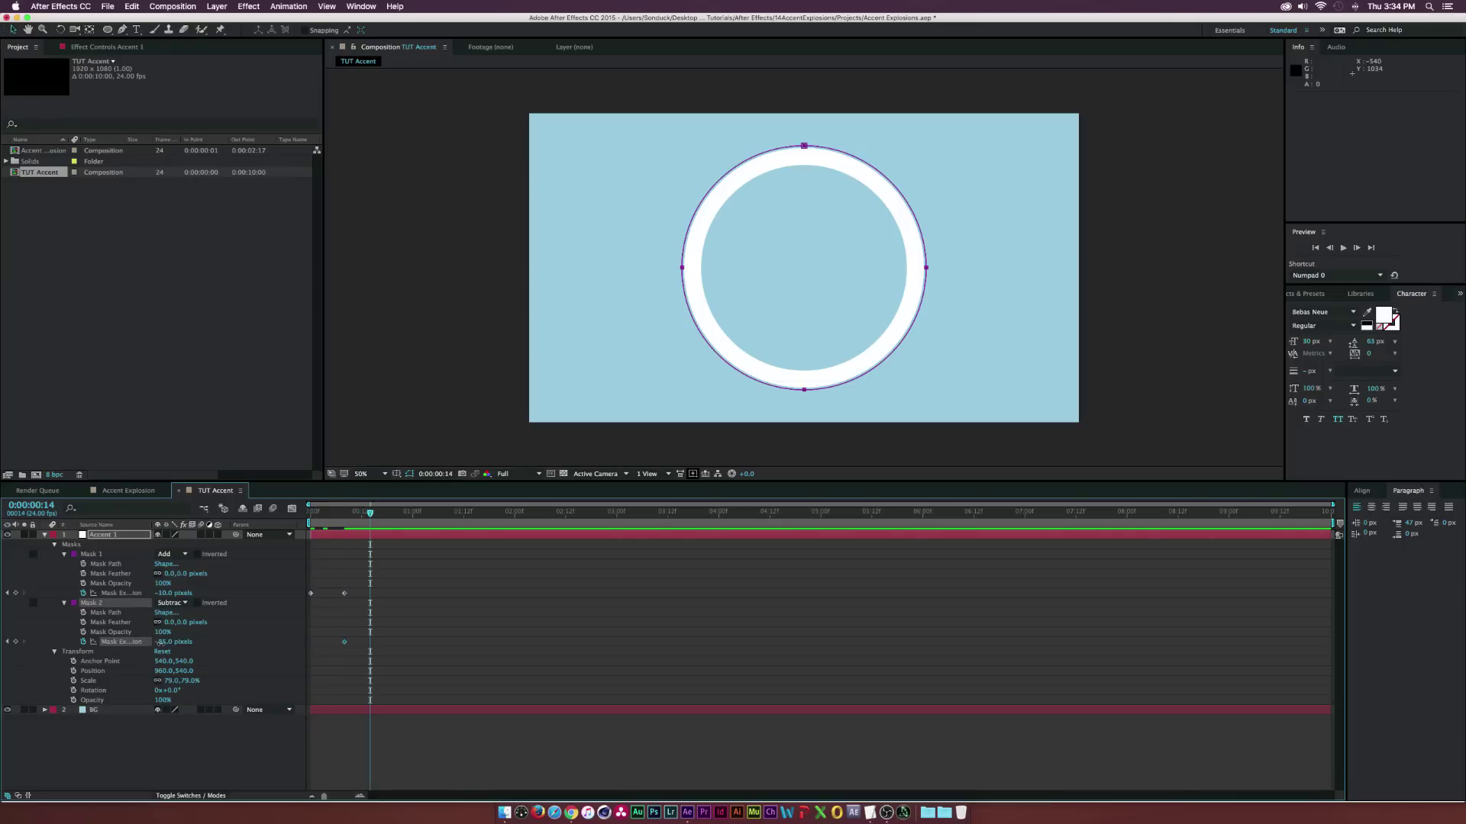
left_click_drag(154, 645, 208, 642)
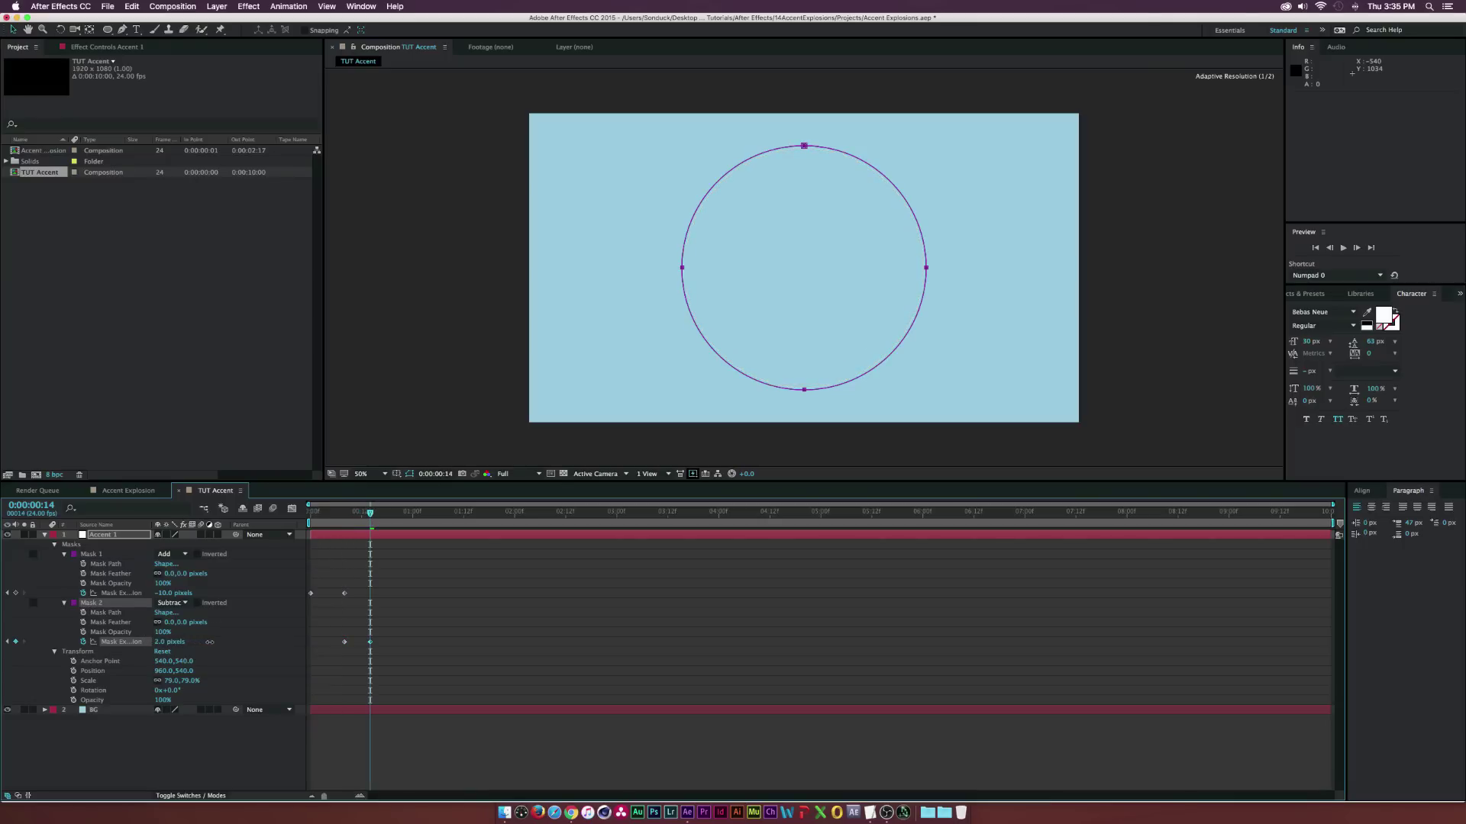
left_click(162, 642)
type("0")
left_click(246, 631)
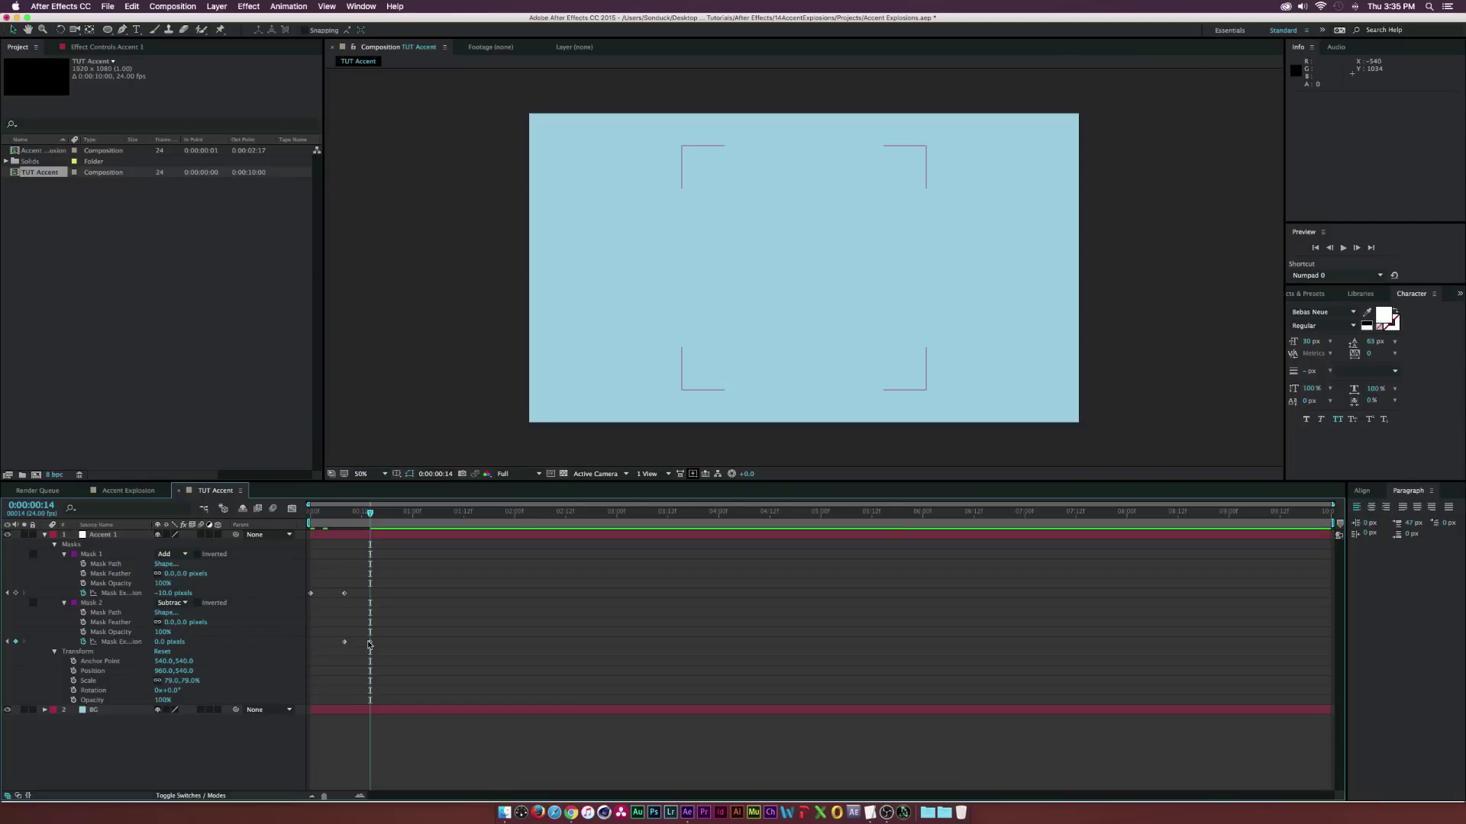
Move Mask 2's last expansion keyframe to 0:00:00:15, and apply Easy Ease to it and both Mask 1 expansion keyframes
left_click_drag(369, 643, 375, 643)
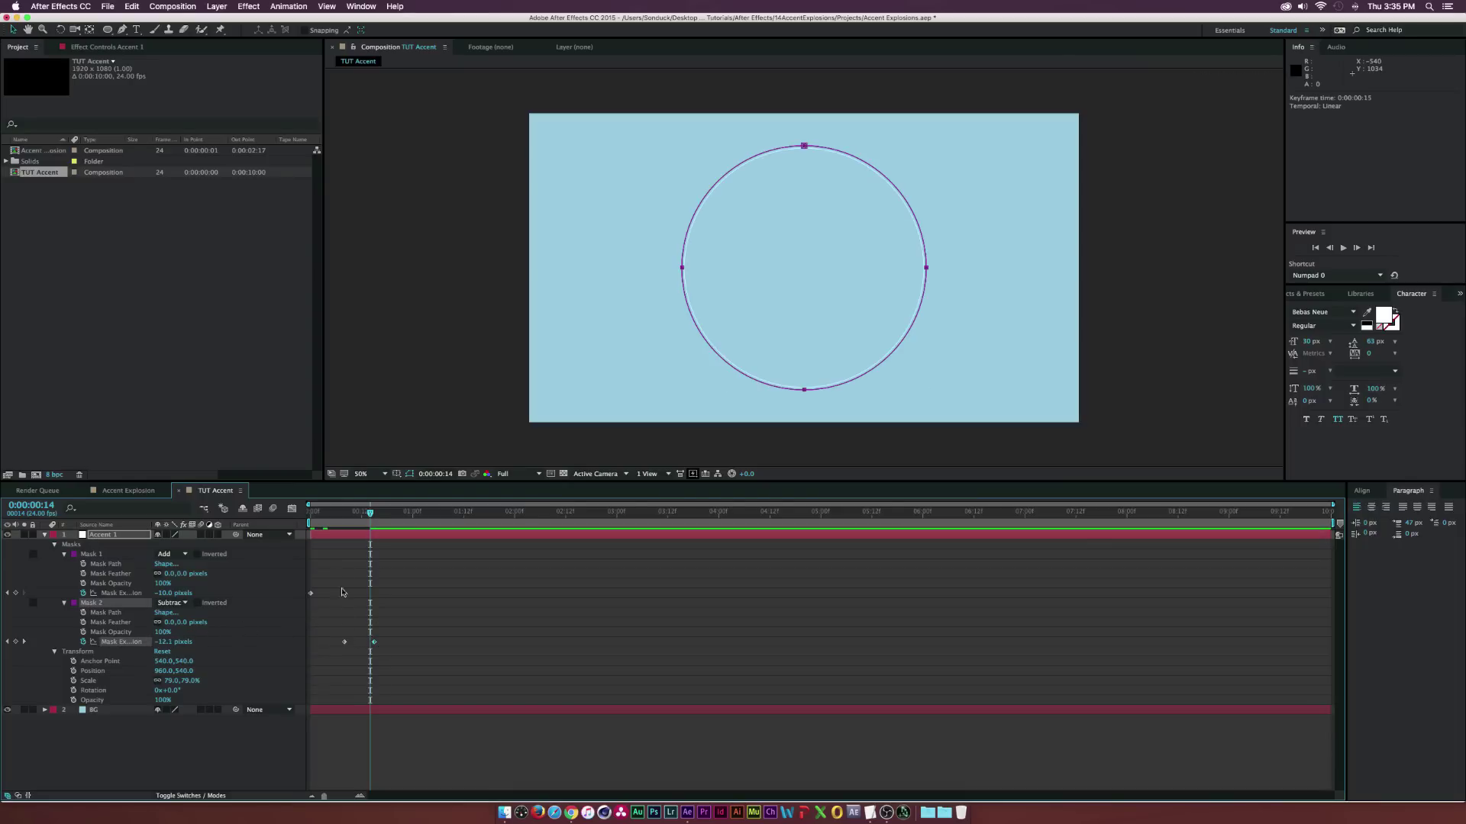
left_click(365, 580)
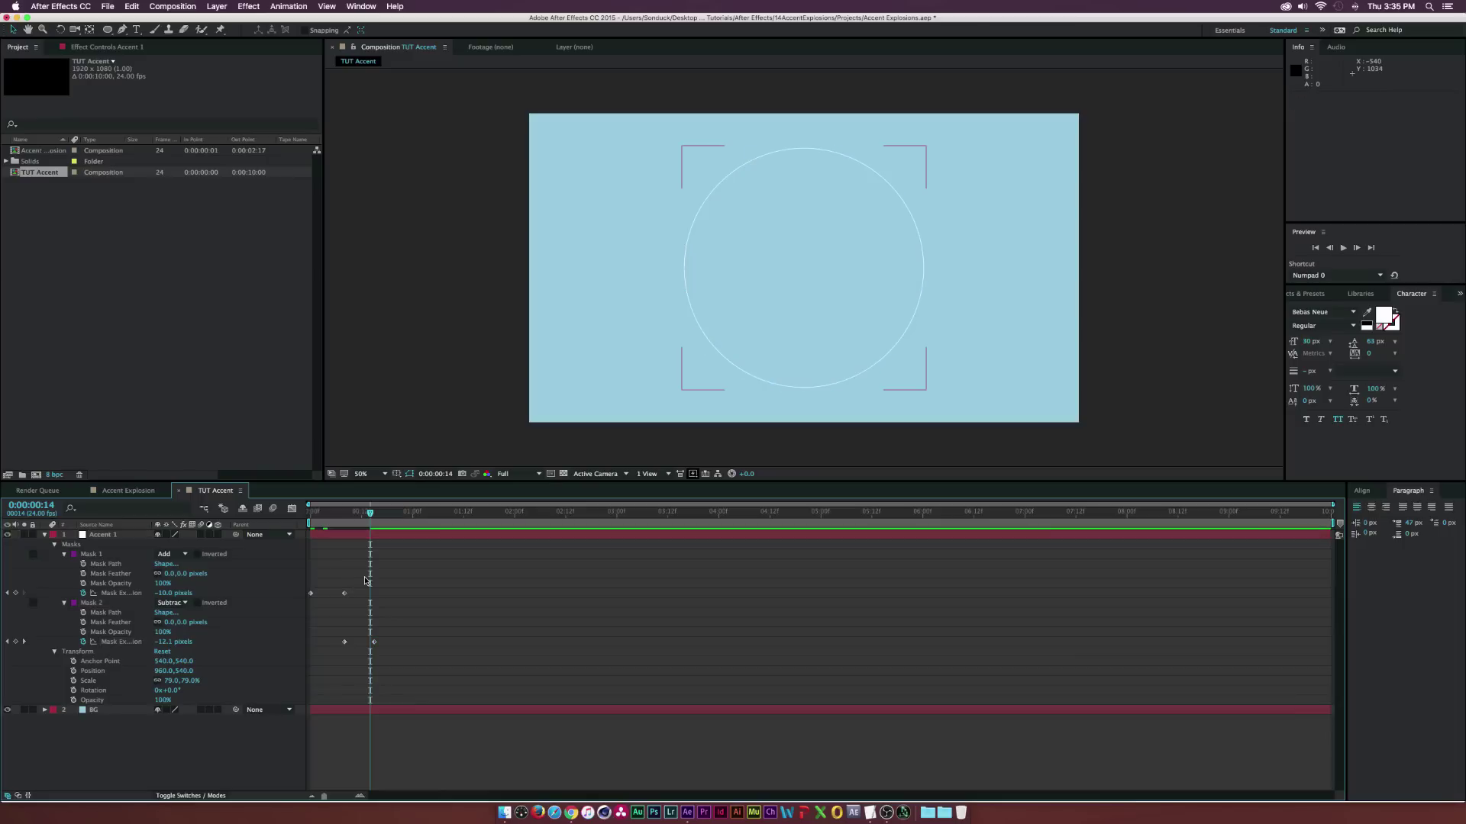
left_click_drag(357, 580, 313, 598)
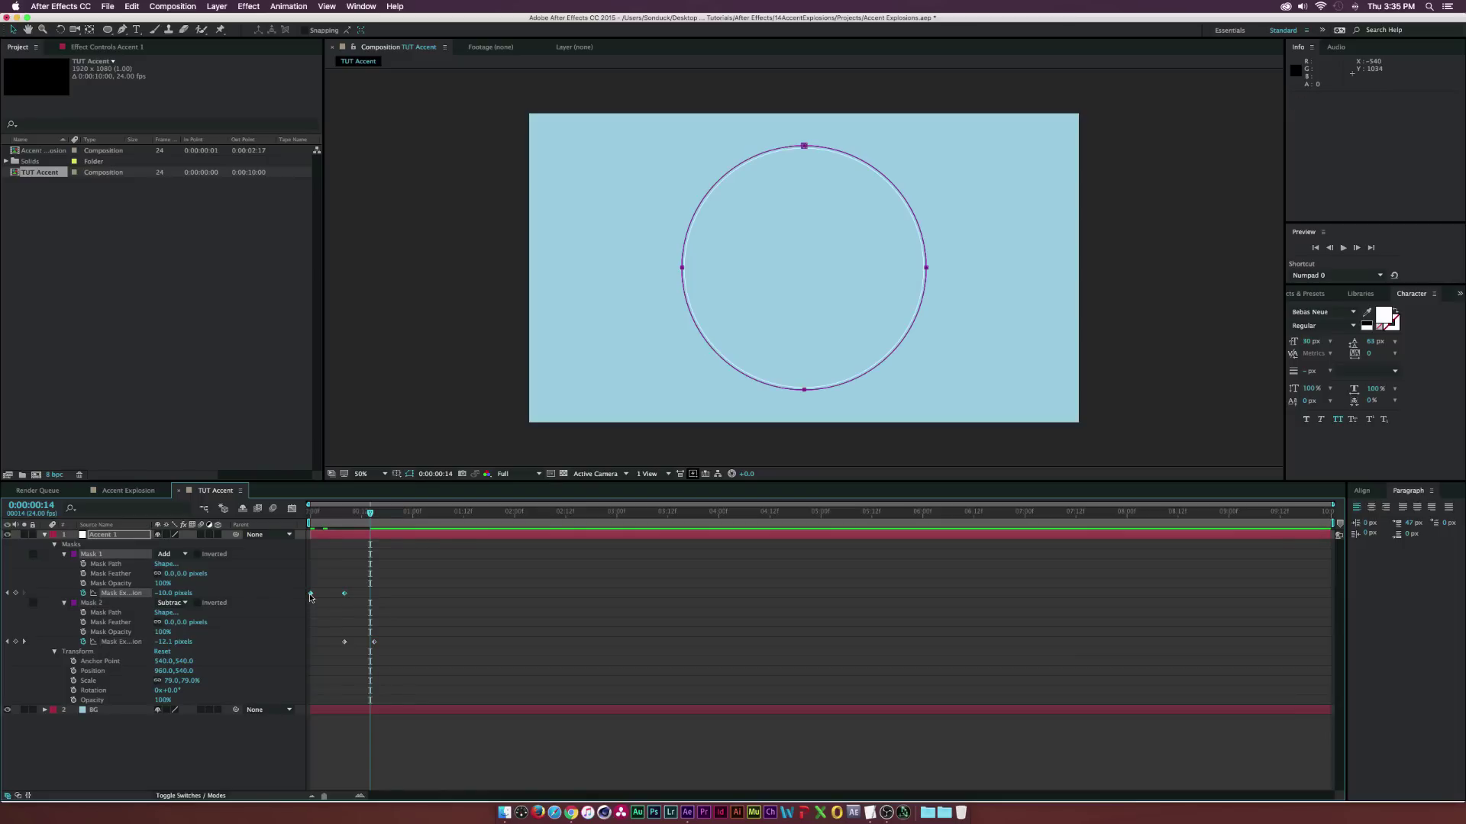
key("F9")
left_click_drag(367, 670, 404, 632)
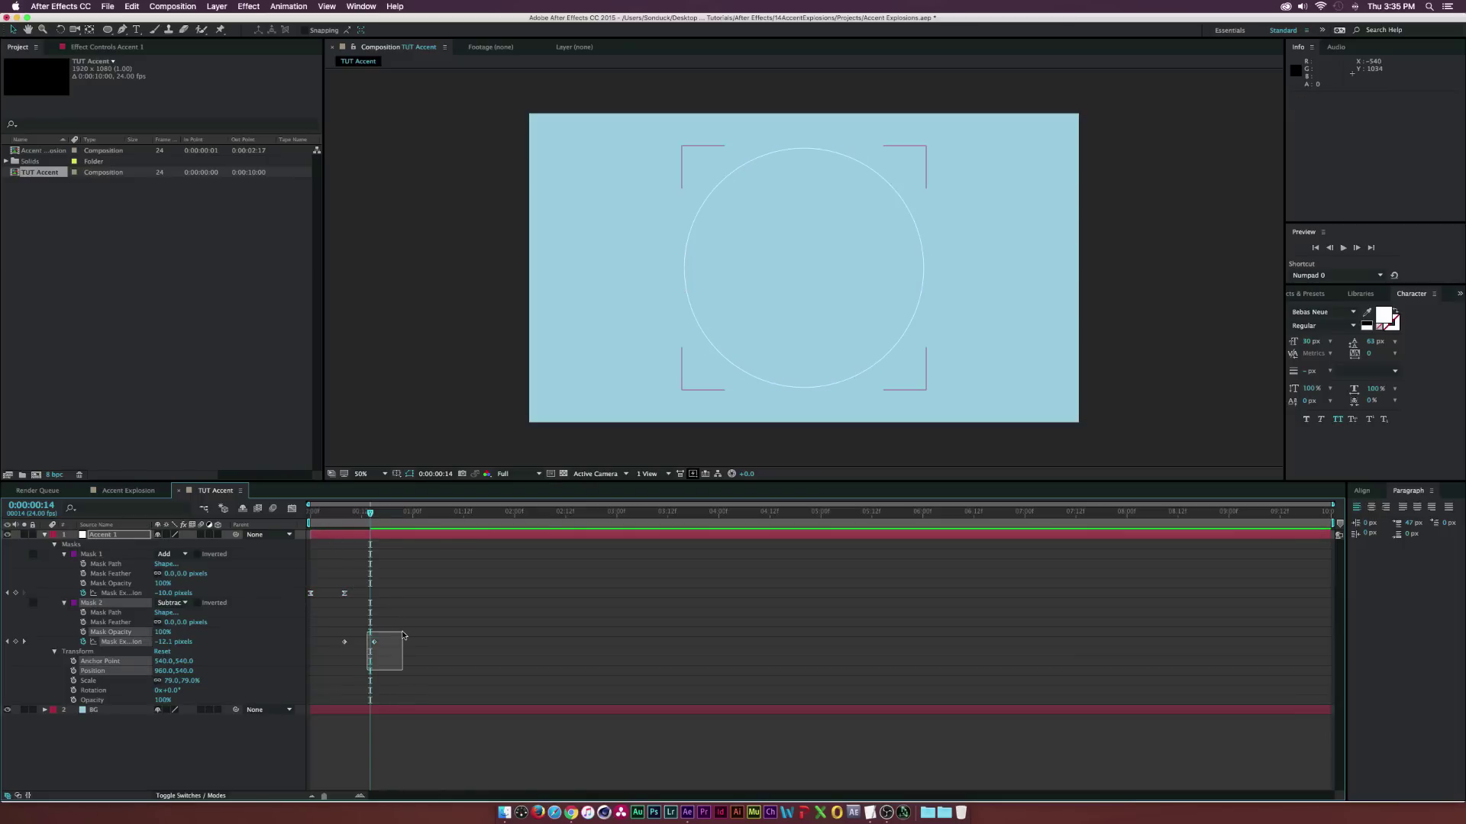
key("F9")
Scrub through and play the ring animation to check it, then collapse the Accent 1 layer's properties
left_click_drag(357, 524, 354, 517)
key("space")
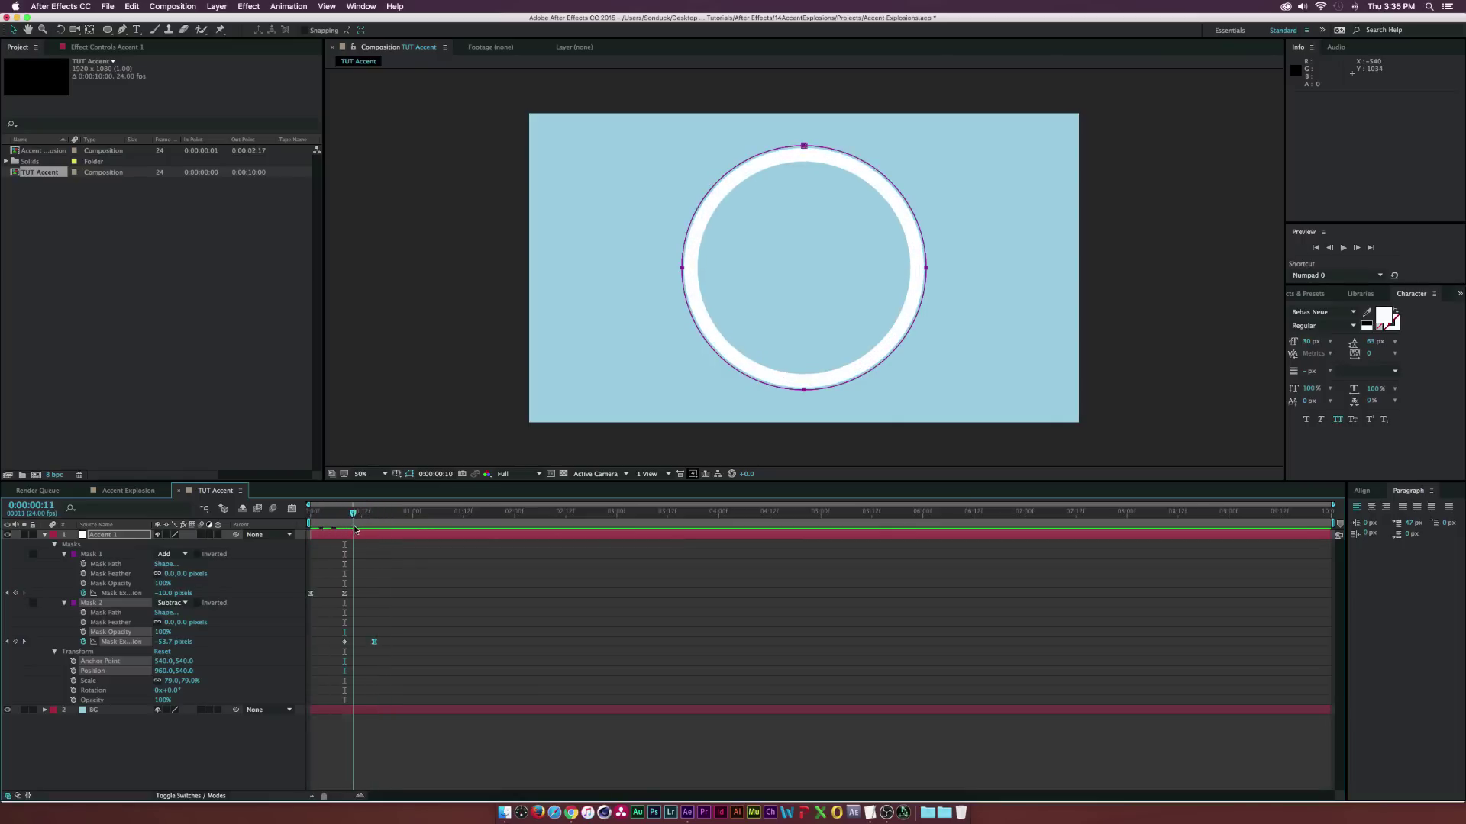
mouse_move(366, 531)
left_mouse_down()
mouse_move(374, 513)
mouse_move(310, 514)
mouse_move(378, 520)
left_mouse_up()
left_click(67, 535)
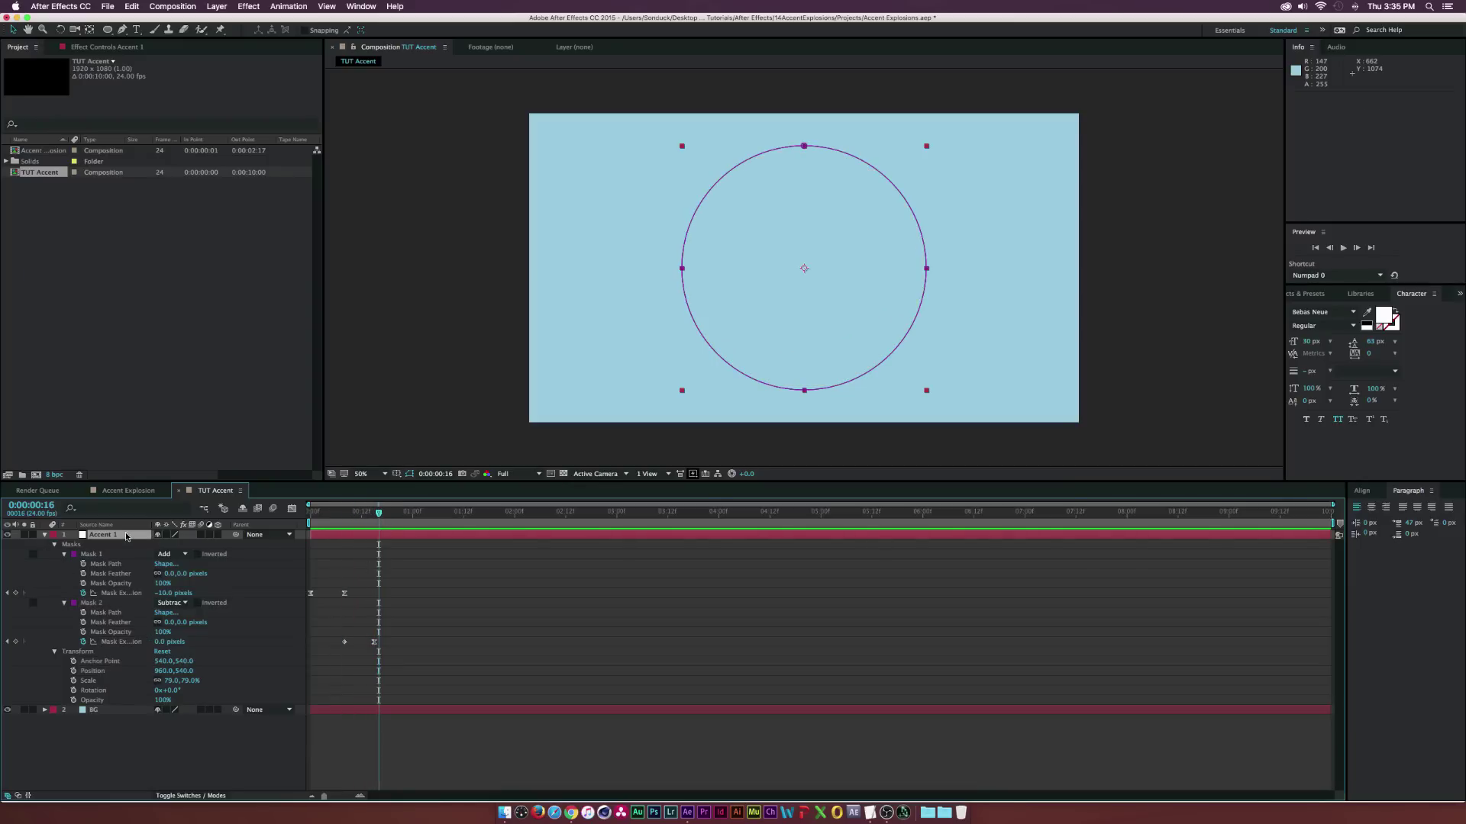
left_click(44, 535)
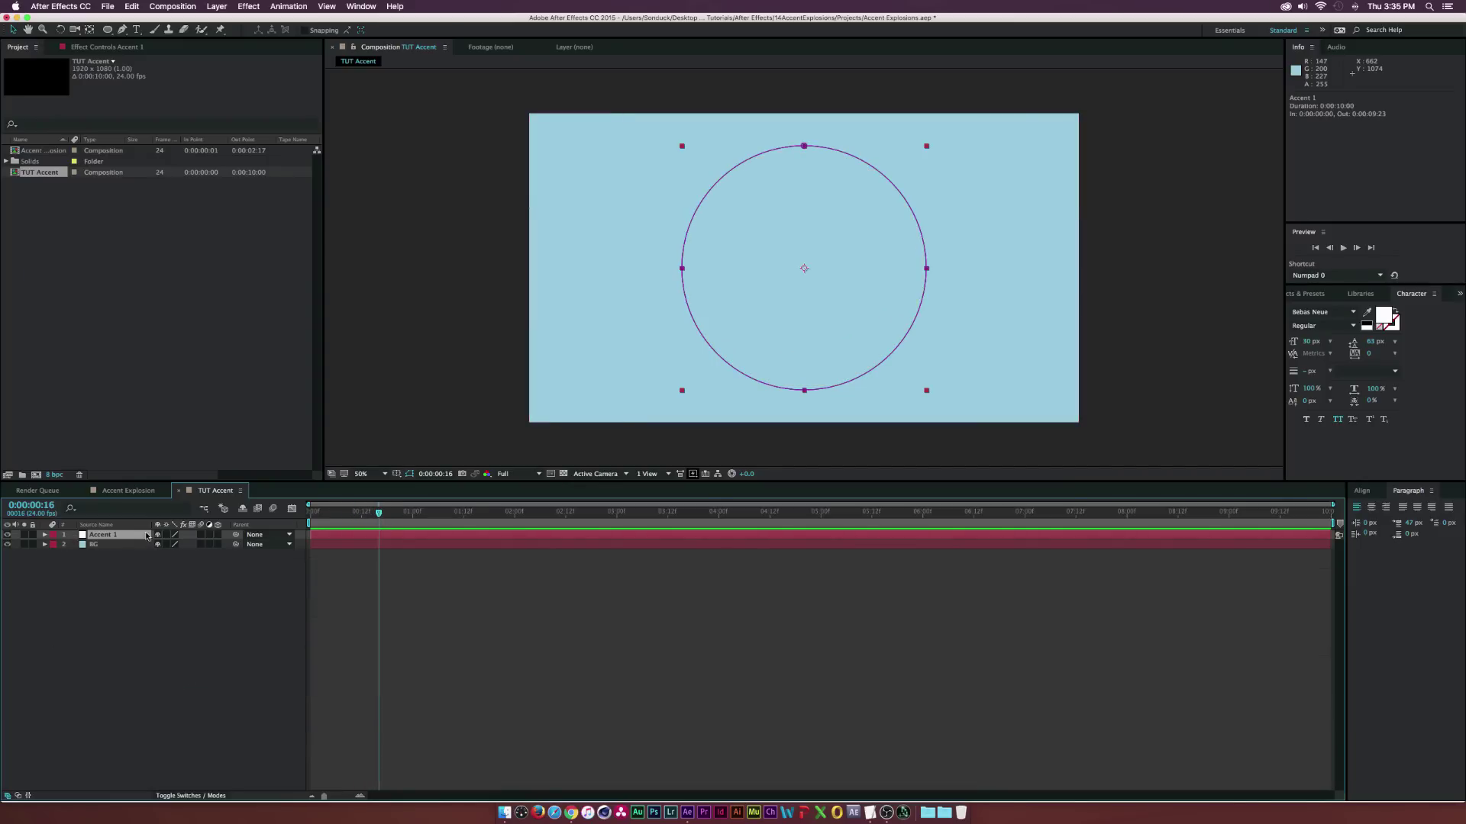
Duplicate the Accent 1 ring layer, start the copy at 0:00:00:06 and scale it to 59%
mouse_move(377, 514)
left_mouse_down()
mouse_move(349, 514)
mouse_move(375, 533)
left_mouse_up()
key("ctrl+d")
key("s")
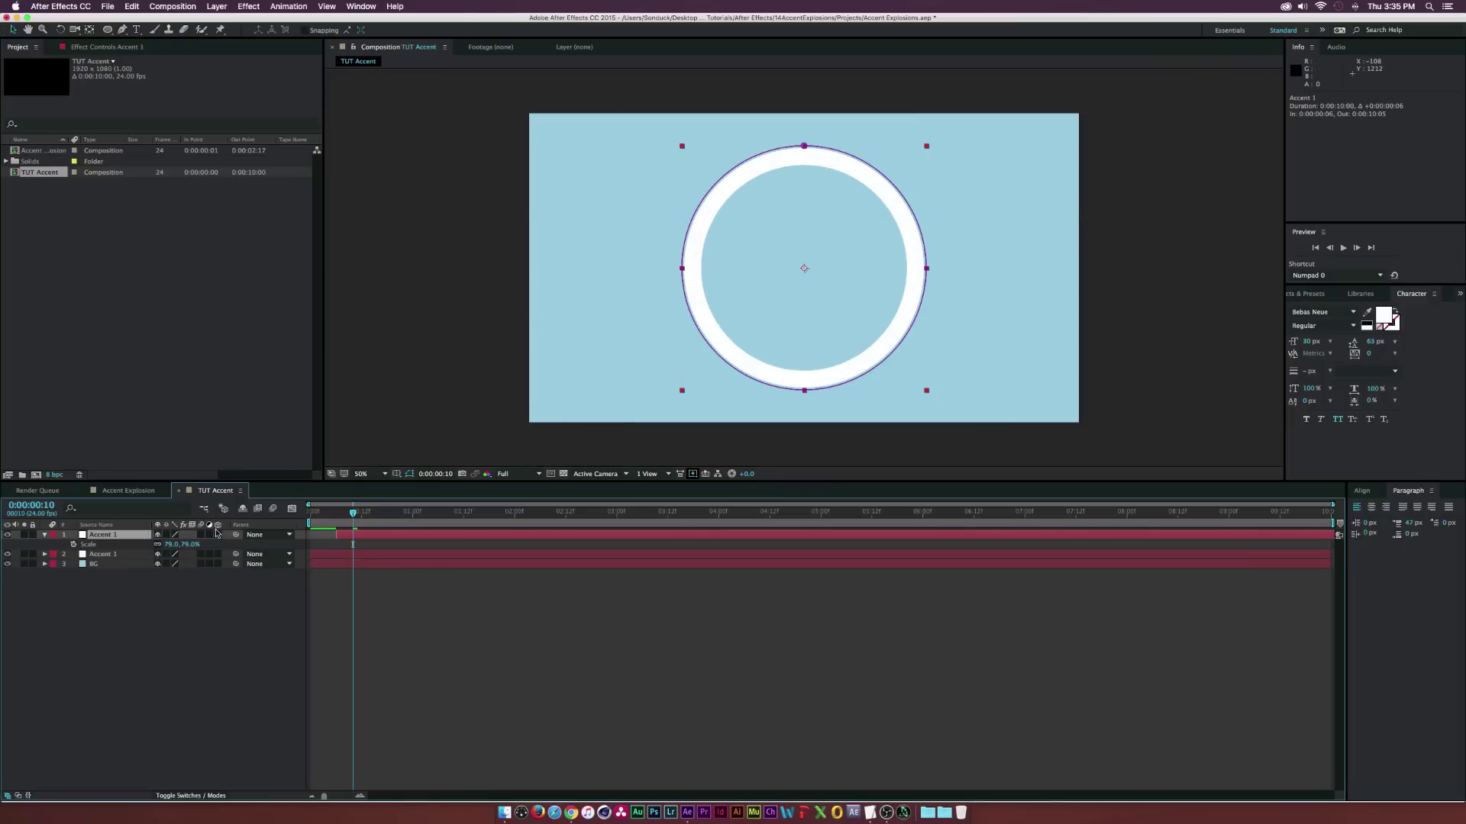
left_click_drag(174, 546, 159, 547)
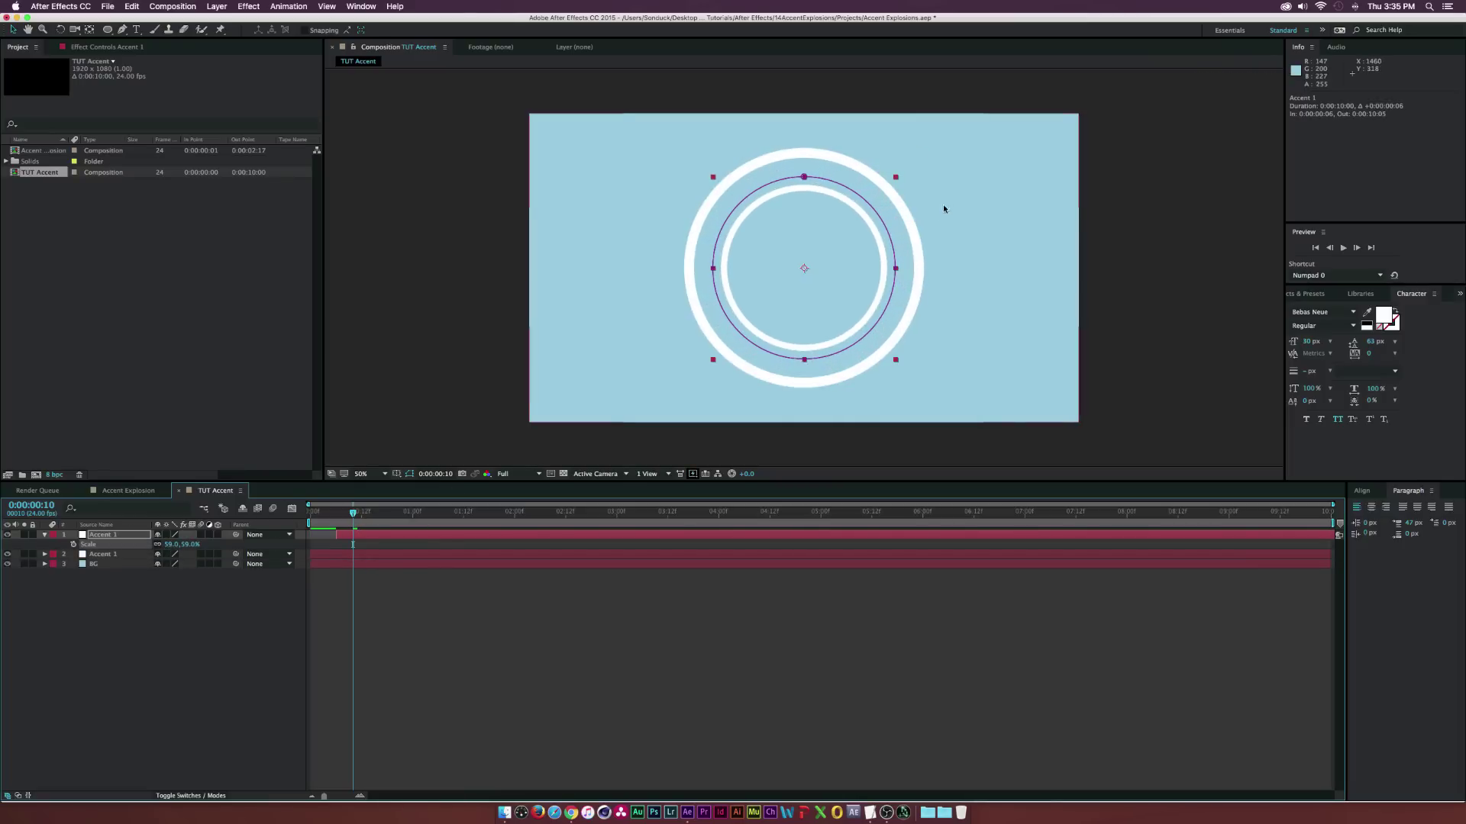
Move the duplicate ring to the composition's lower-left area, delay its start to 0:00:00:10 and set its scale to 51%
left_click_drag(806, 292, 583, 366)
left_click_drag(373, 536, 390, 539)
left_click_drag(174, 545, 161, 545)
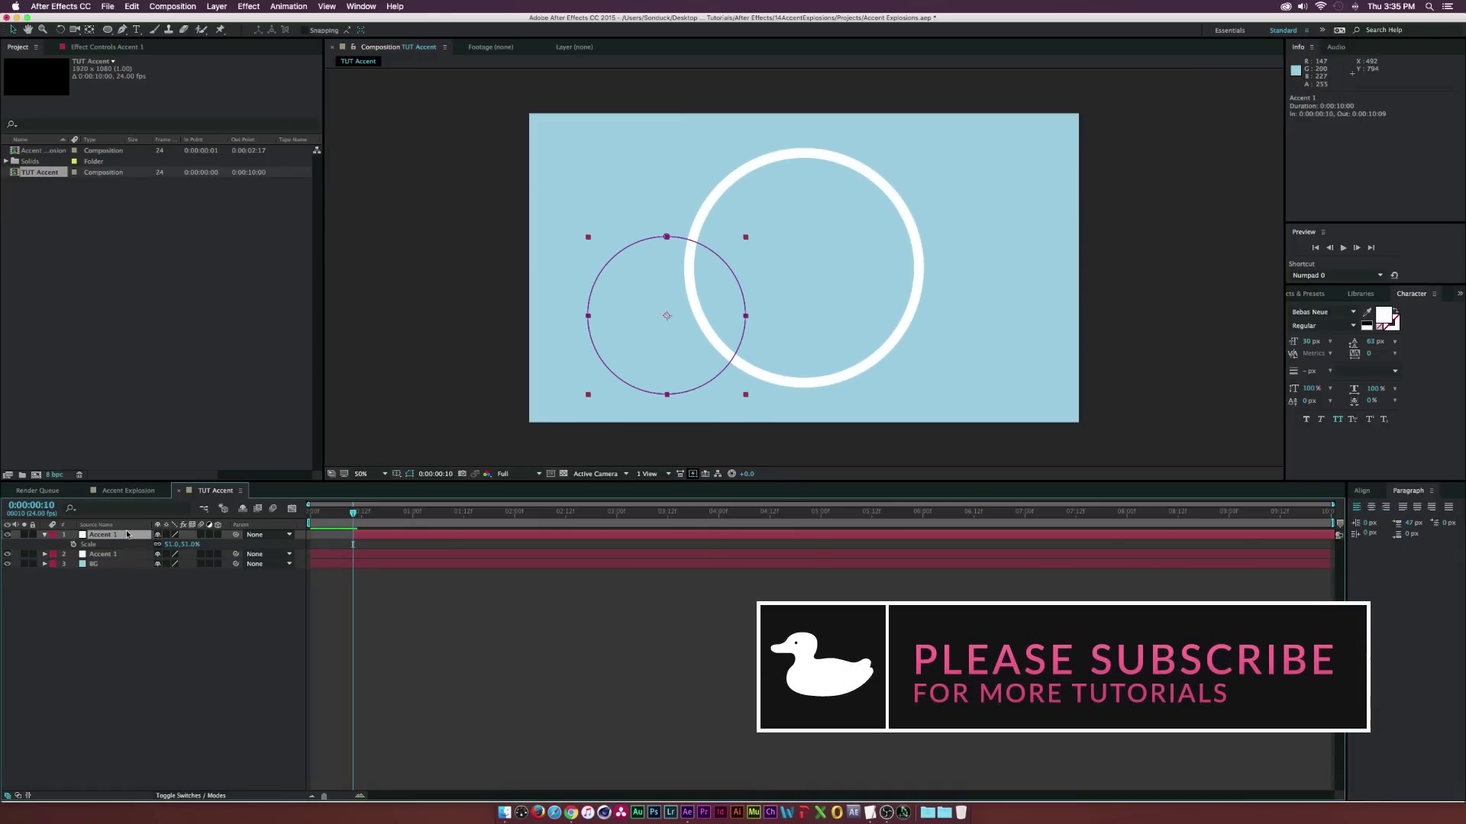
Duplicate the lower-left ring, place the copy at the upper right, scale it to 36% and start it at about 0:00:01:00
key("super+d")
left_click_drag(372, 515, 409, 514)
left_click(741, 299)
left_click_drag(742, 300, 996, 231)
key("s")
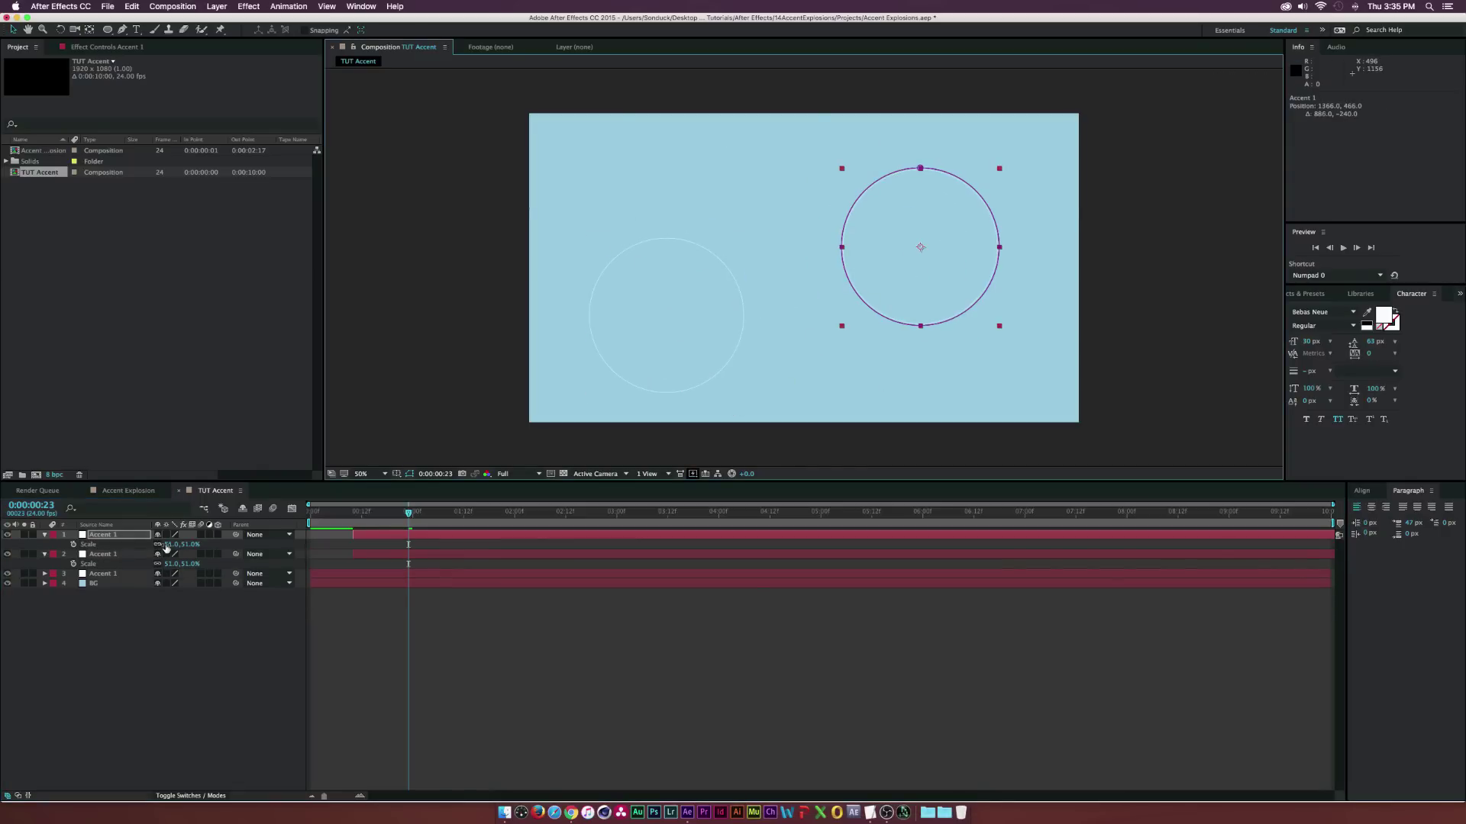
left_click_drag(166, 545, 155, 545)
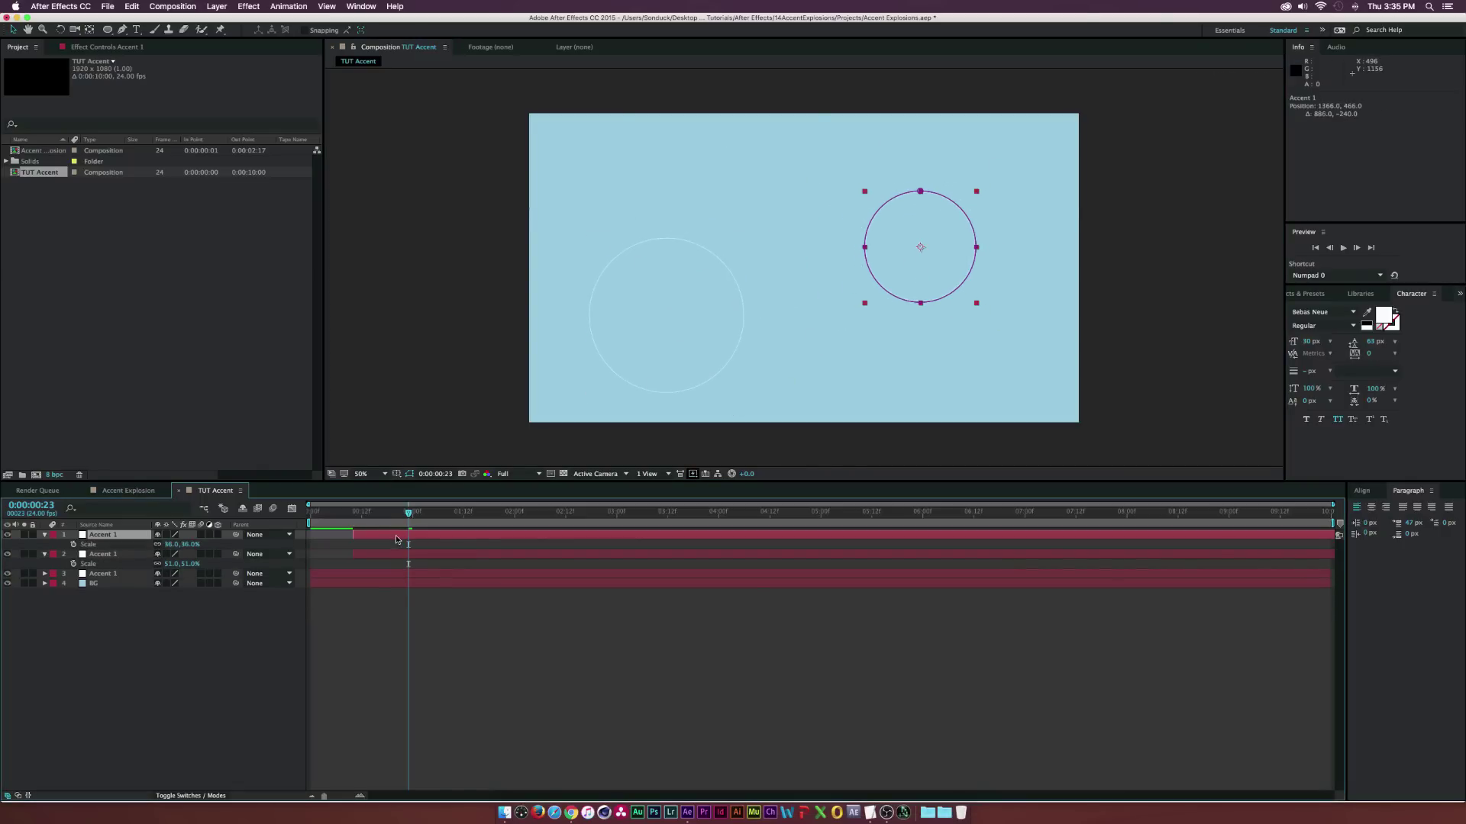
left_click_drag(395, 534, 483, 534)
Duplicate the upper-right ring, scale the copy to 23%, start it at about 0:00:01:10 and place it near the composition's centre
key("super+d")
key("s")
left_click_drag(175, 545, 151, 544)
left_click_drag(921, 259, 766, 275)
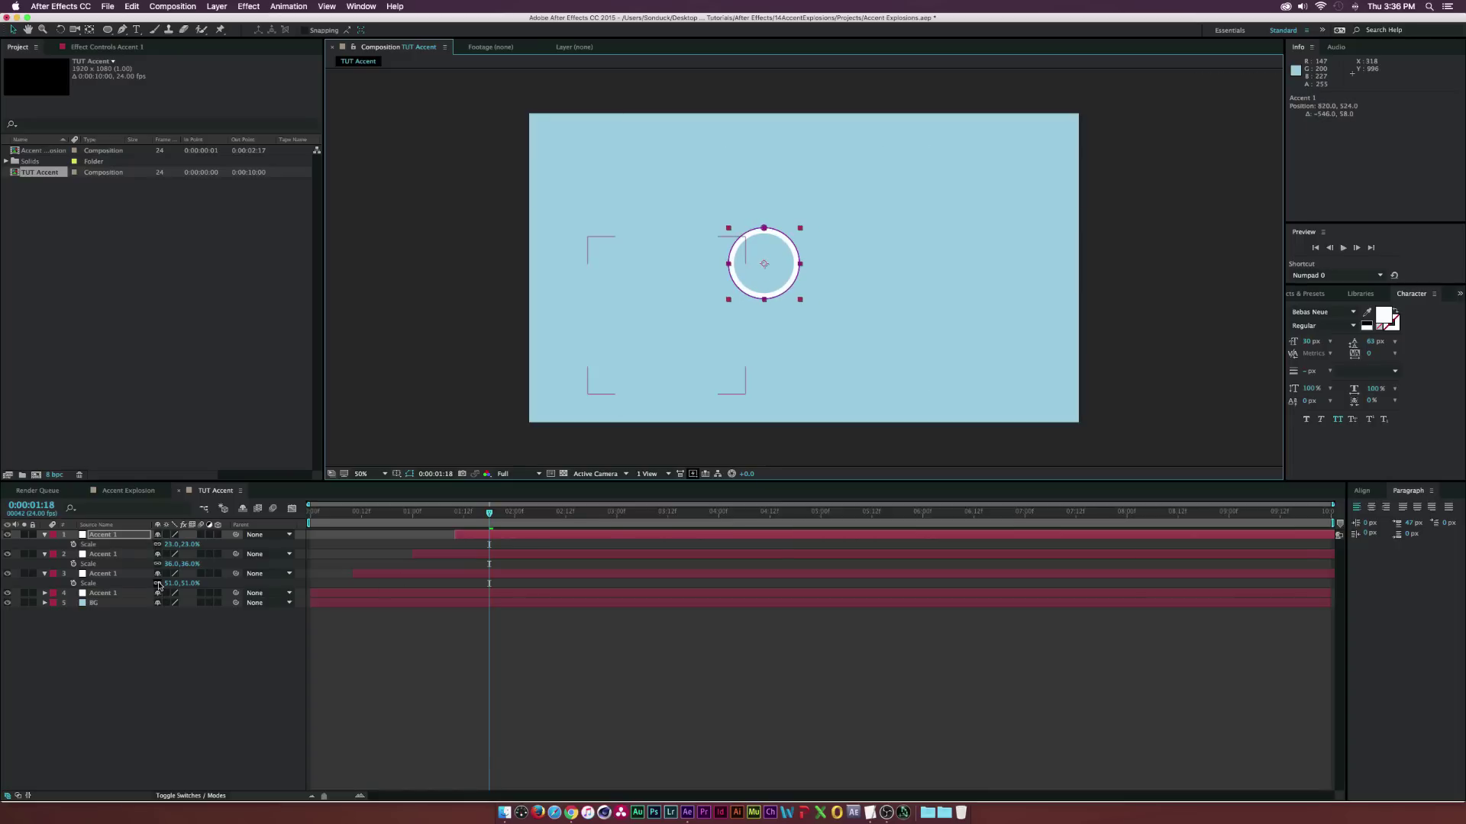
Set Mask 2's expansion on the smallest ring to -108 pixels at 0:00:01:18
key("m")
key("m")
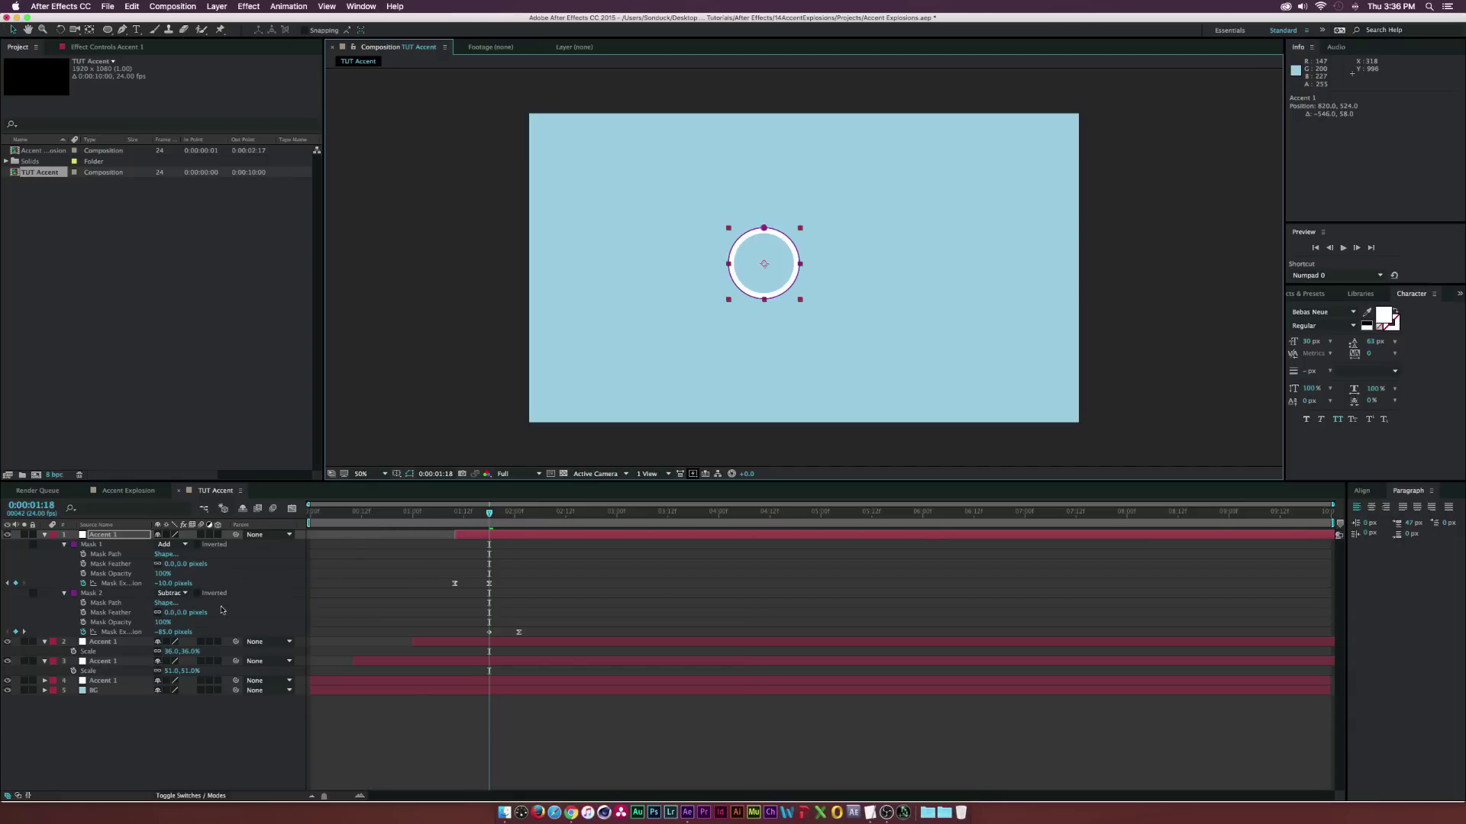
left_click_drag(159, 587, 146, 632)
key("super+z")
mouse_move(496, 517)
left_mouse_down()
mouse_move(515, 517)
mouse_move(455, 517)
mouse_move(524, 517)
mouse_move(489, 517)
left_mouse_up()
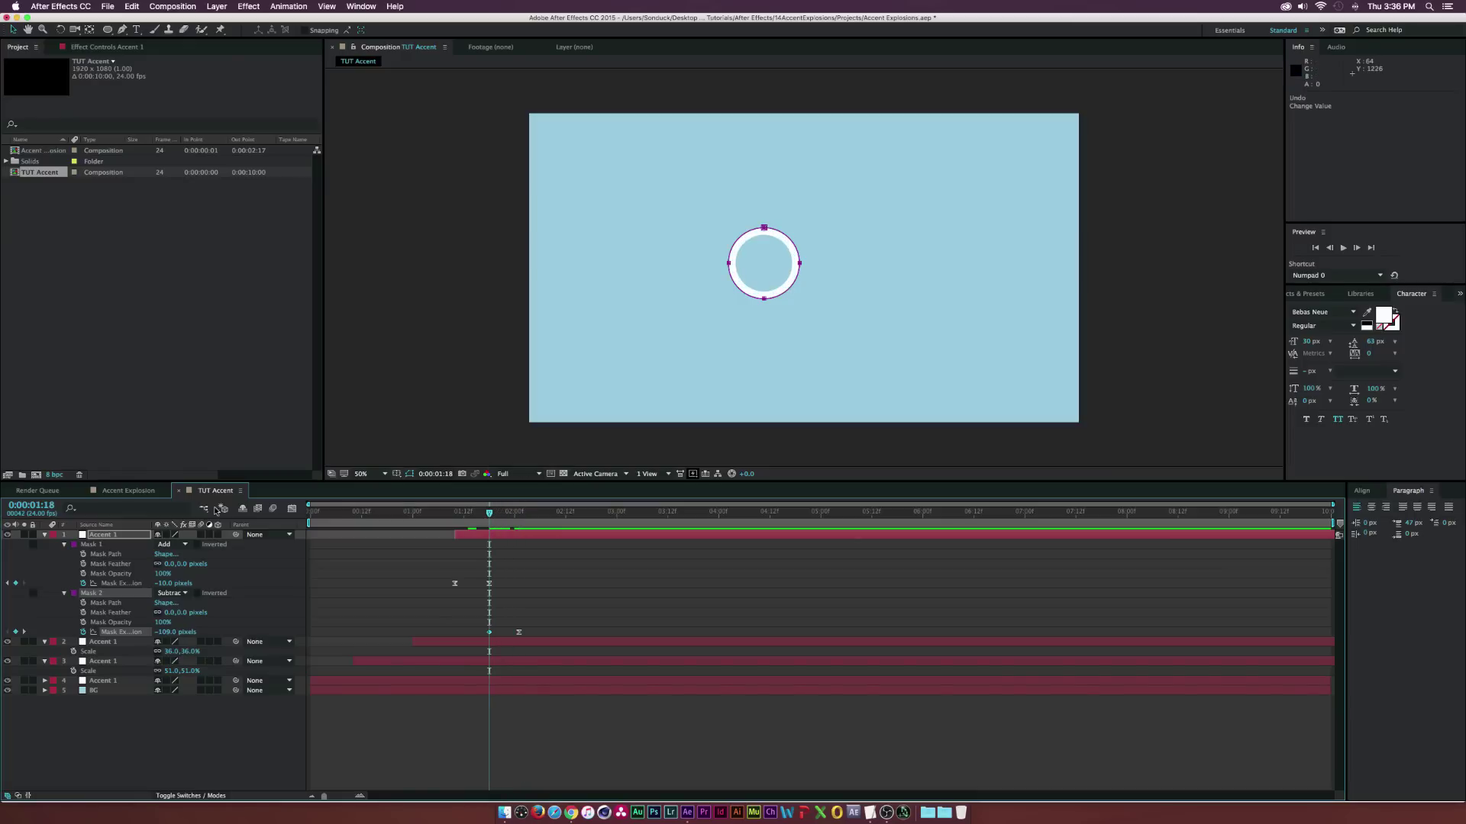
Collapse the properties of all ring layers and scrub to 0:00:00:20 to check the staggered rings
left_click(45, 535)
left_click(86, 620)
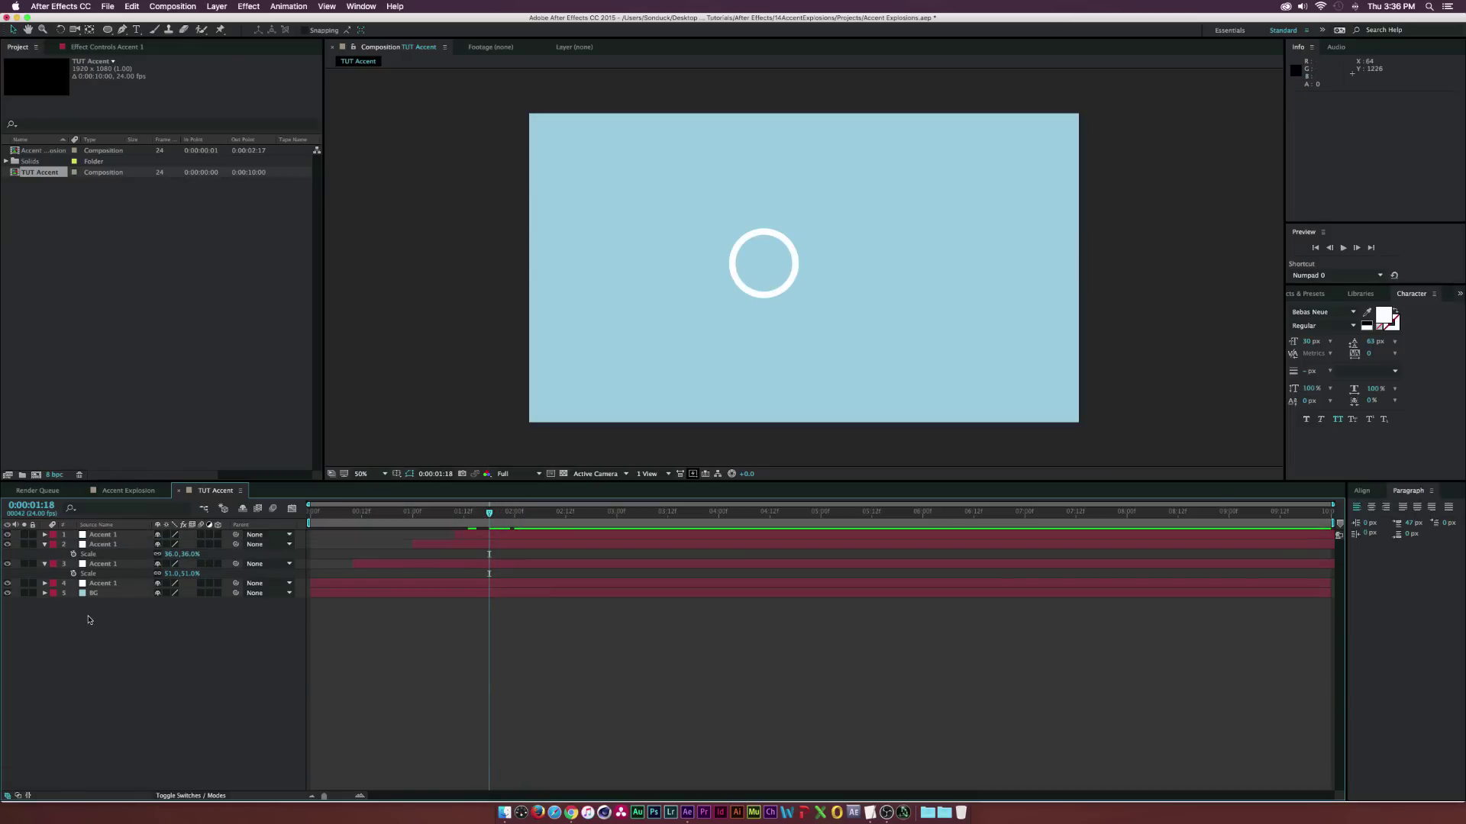
key("u")
key("u")
key("u")
mouse_move(383, 516)
left_mouse_down()
mouse_move(319, 516)
mouse_move(532, 527)
mouse_move(397, 527)
left_mouse_up()
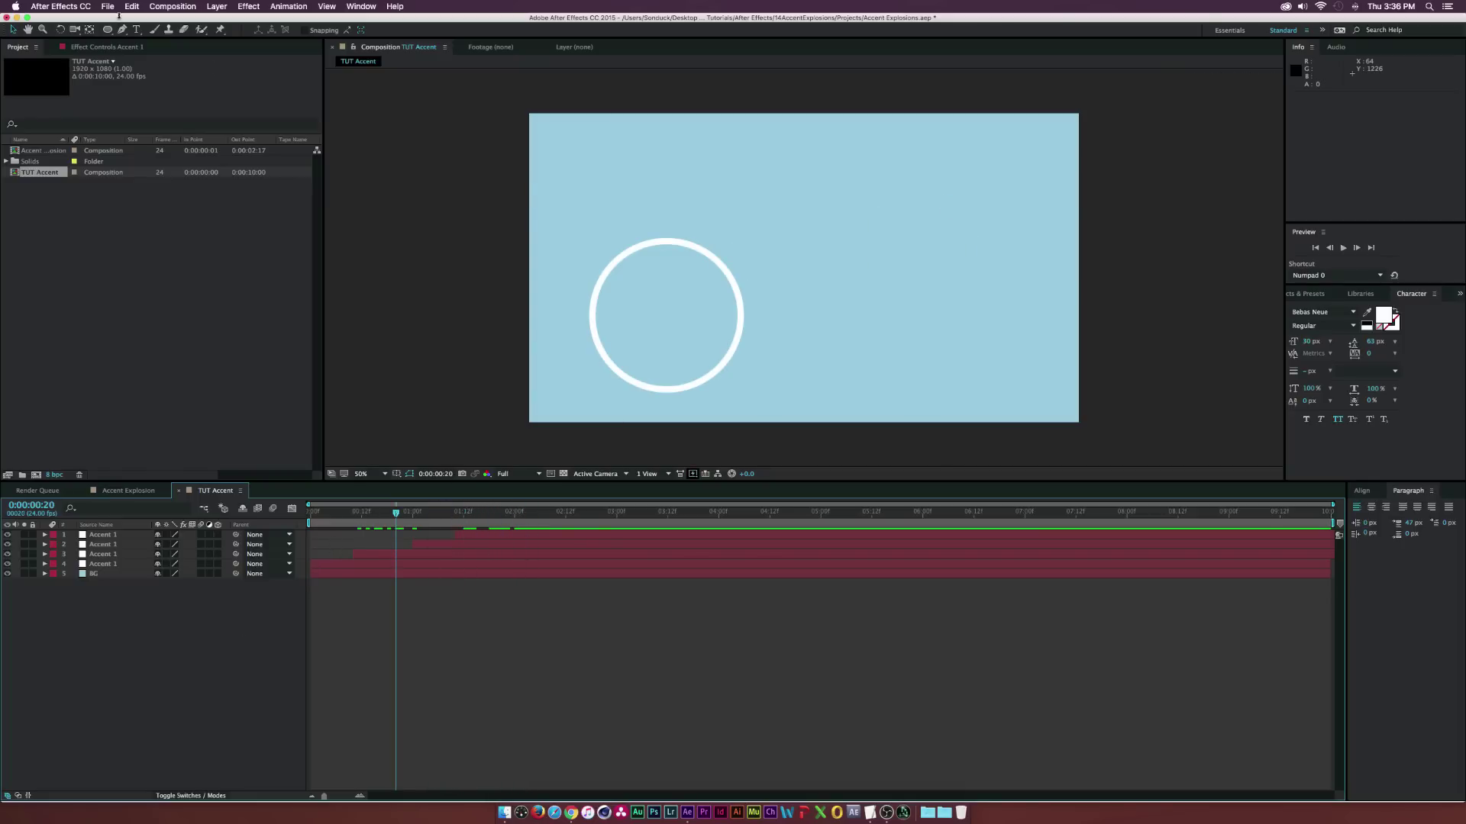
Draw a thin vertical white rectangle of about 7.5 by 53.7 near the composition's centre as a new shape layer
left_click(107, 29)
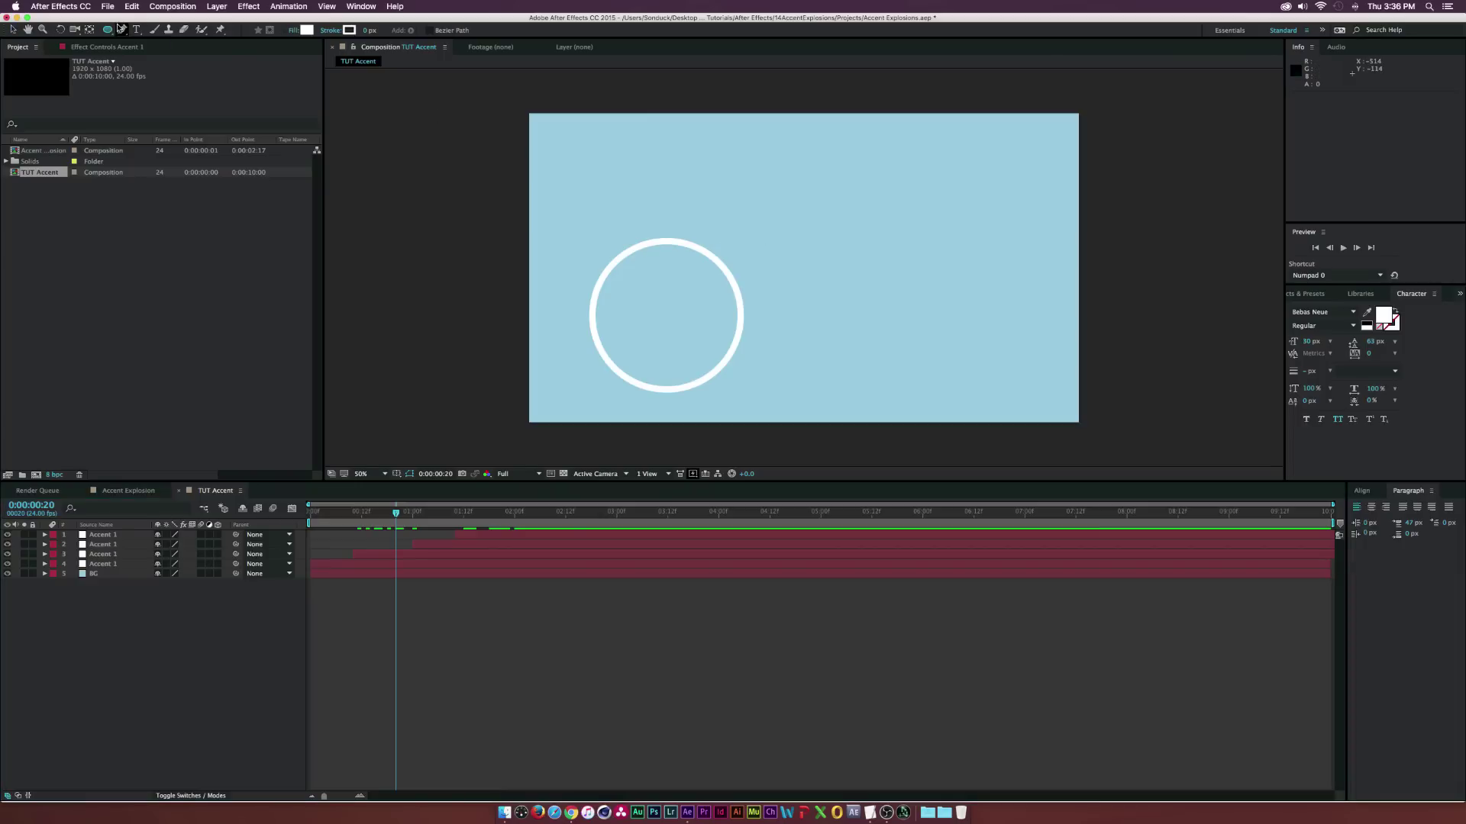
left_click_drag(108, 29, 140, 32)
left_click_drag(798, 282, 800, 269)
scroll(787, 308, "up", 1)
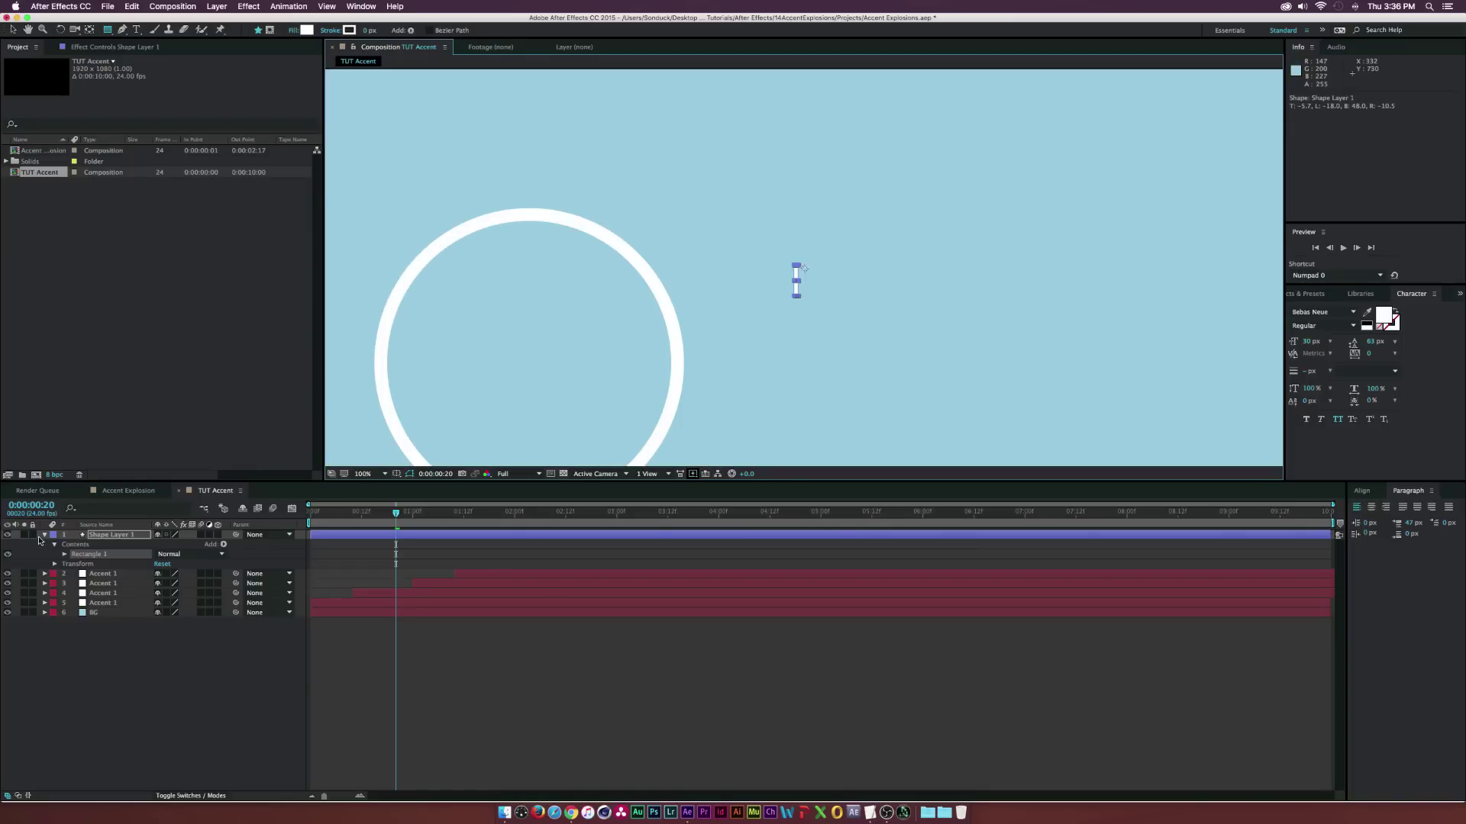
Set the roundness of the shape layer's rectangle path to 50
left_click(67, 556)
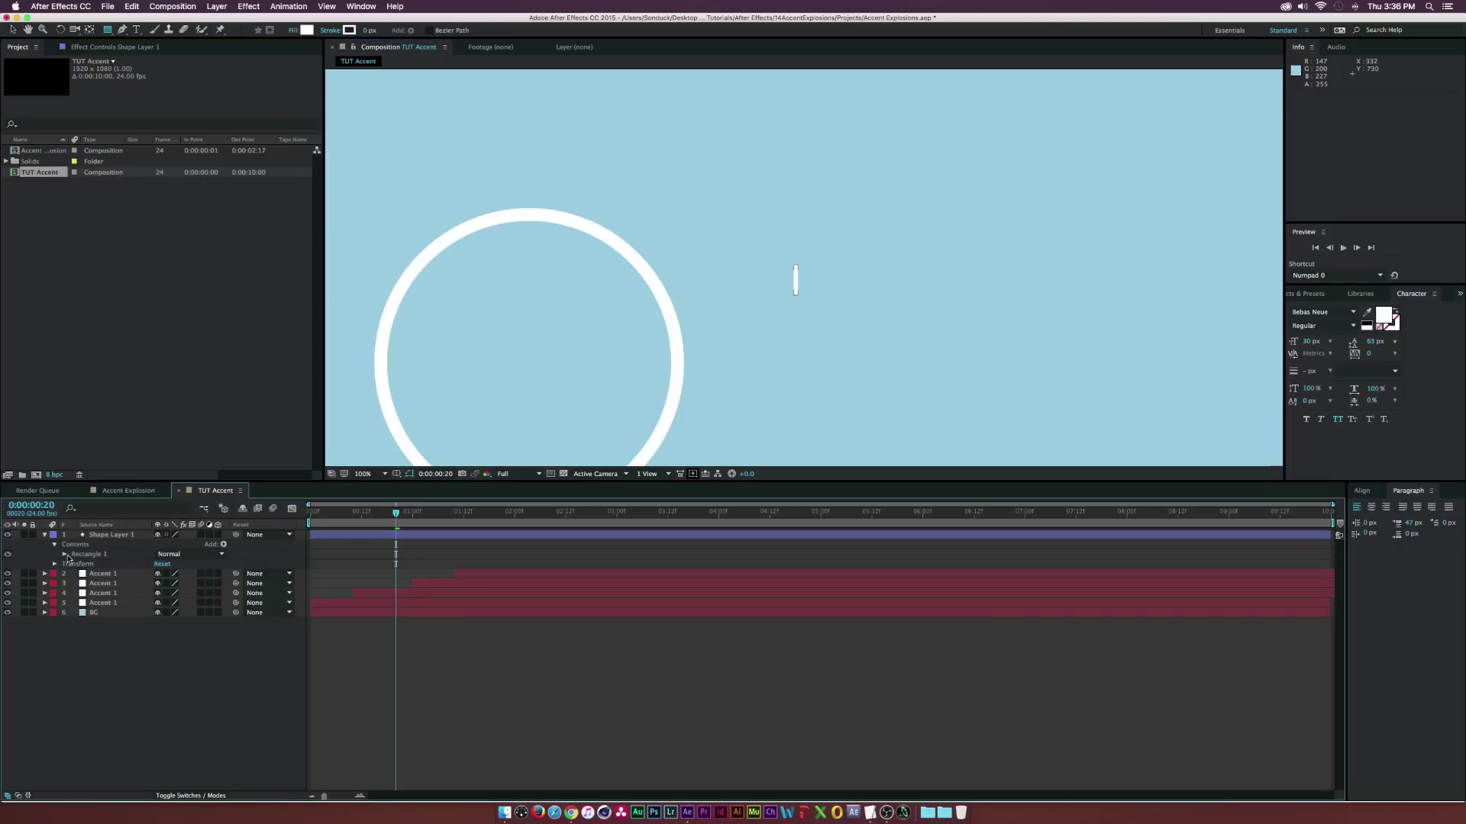
left_click(63, 555)
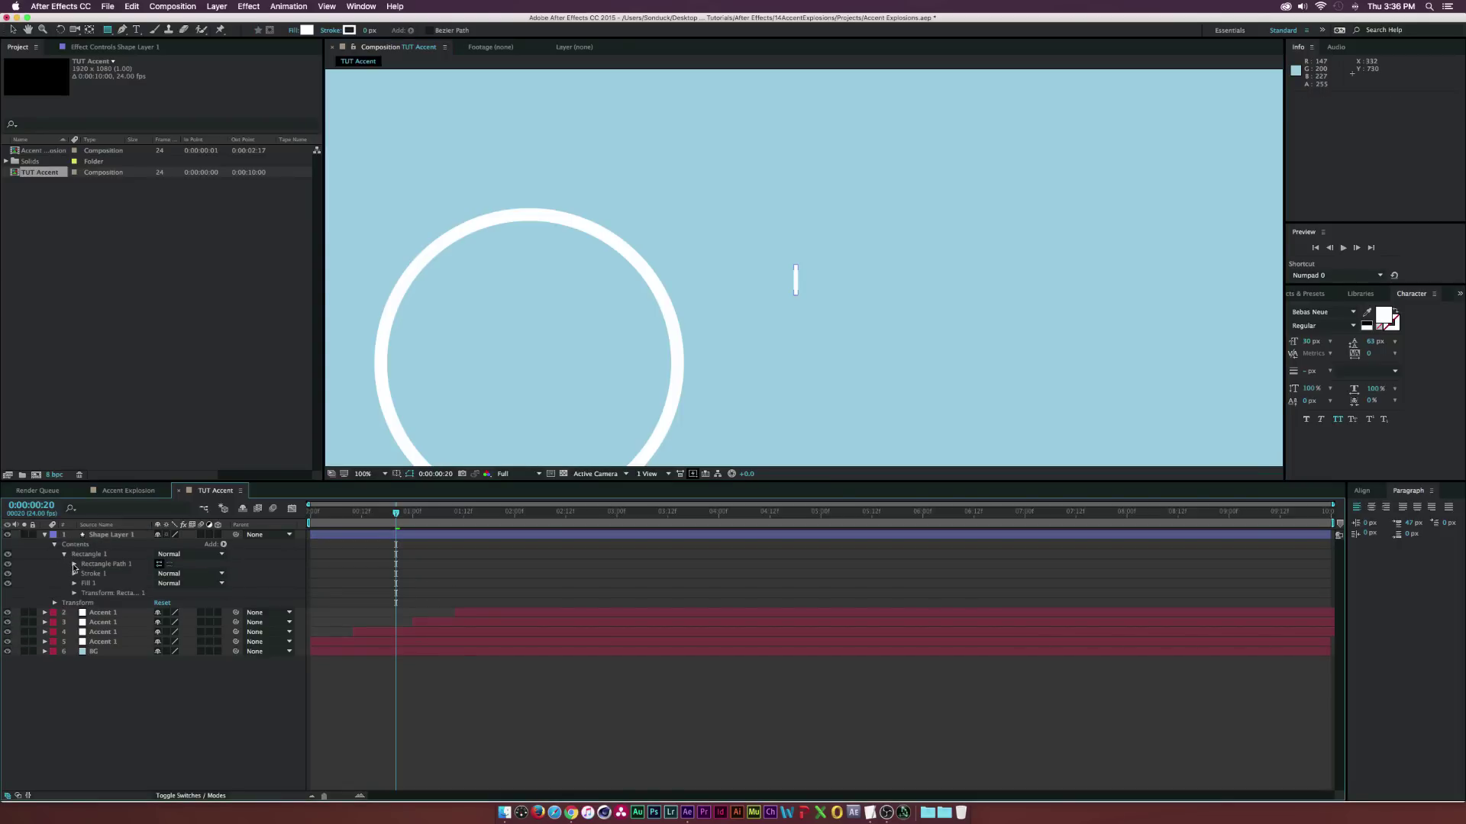
left_click(74, 565)
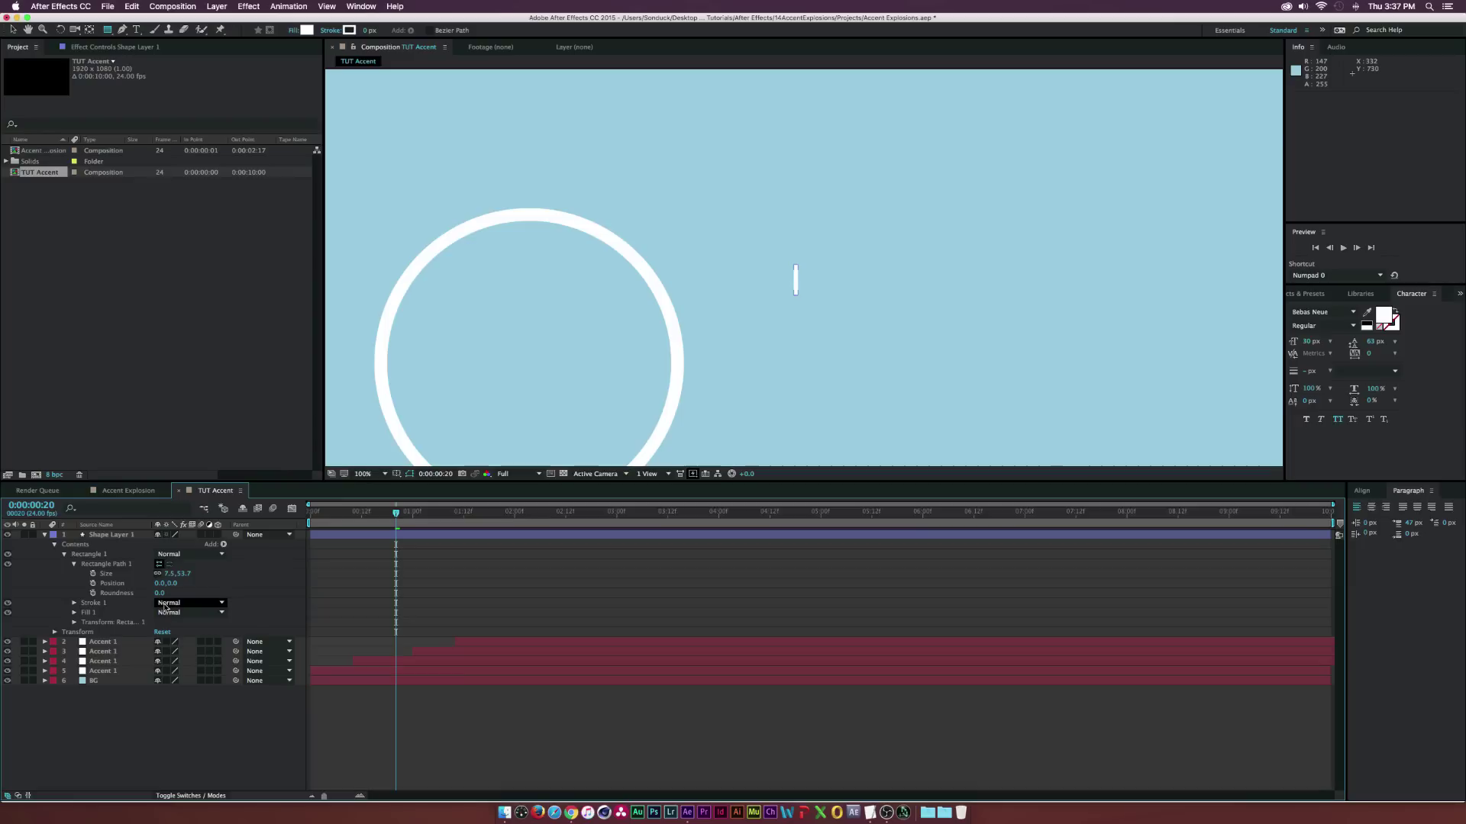
left_click_drag(158, 593, 189, 593)
left_click(217, 595)
scroll(756, 289, "up", 4)
scroll(756, 289, "down", 4)
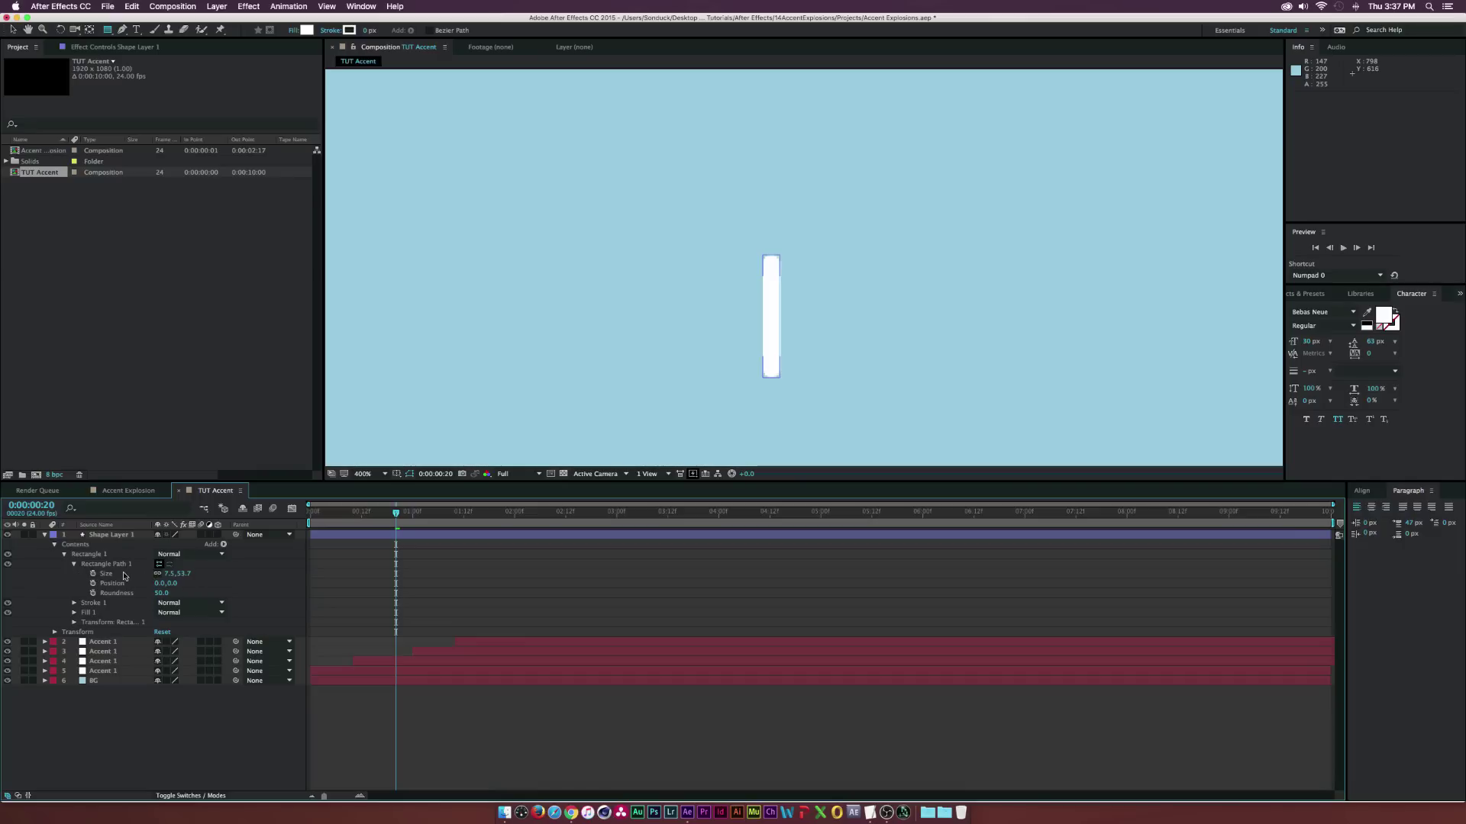
left_click(231, 563)
Keyframe the rectangle's size, move that keyframe to 0:00:00:11 and set the size to 0 at the first frame
left_click_drag(336, 513, 309, 513)
left_click(106, 564)
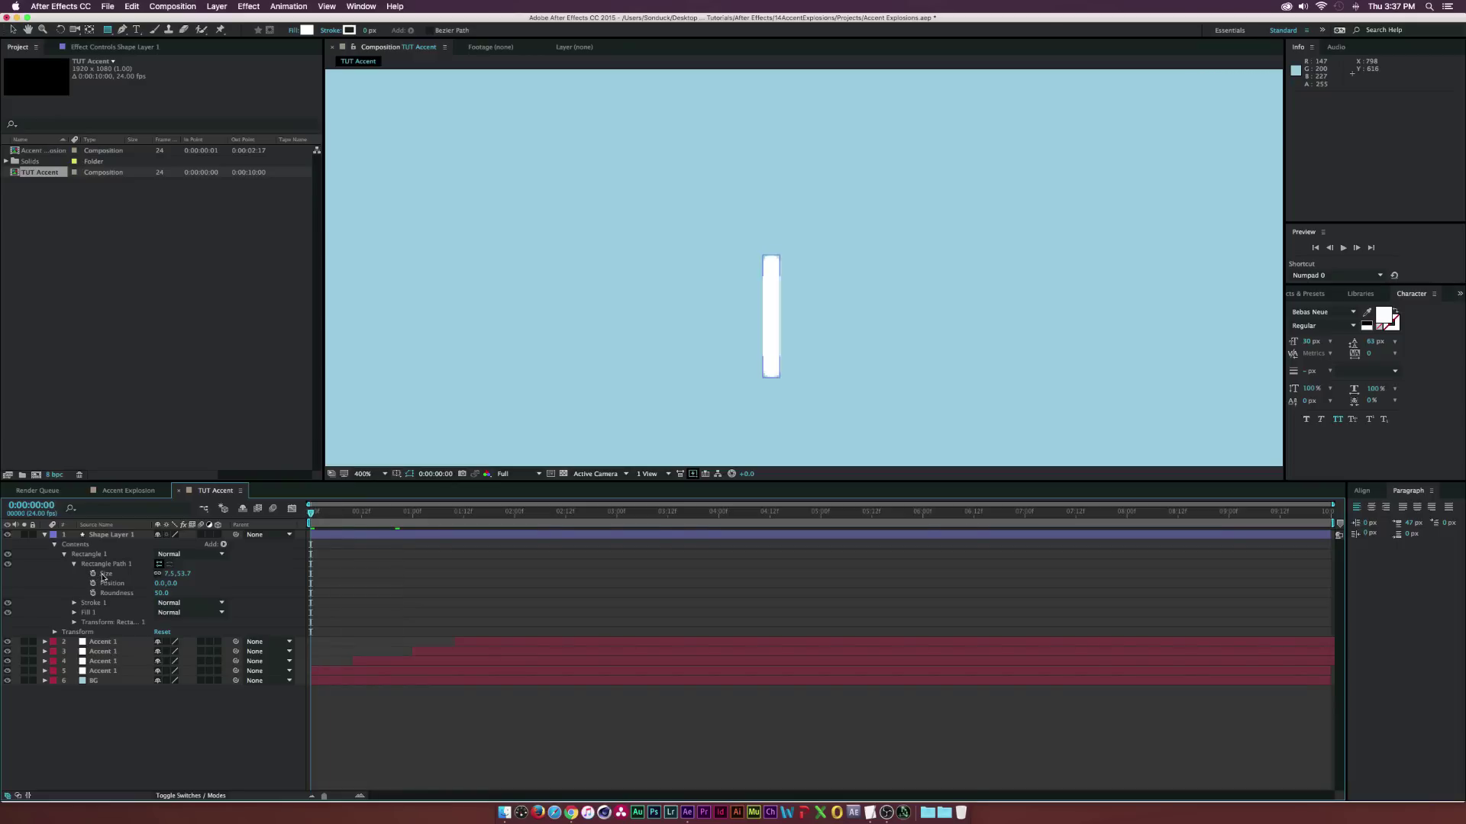
left_click(93, 573)
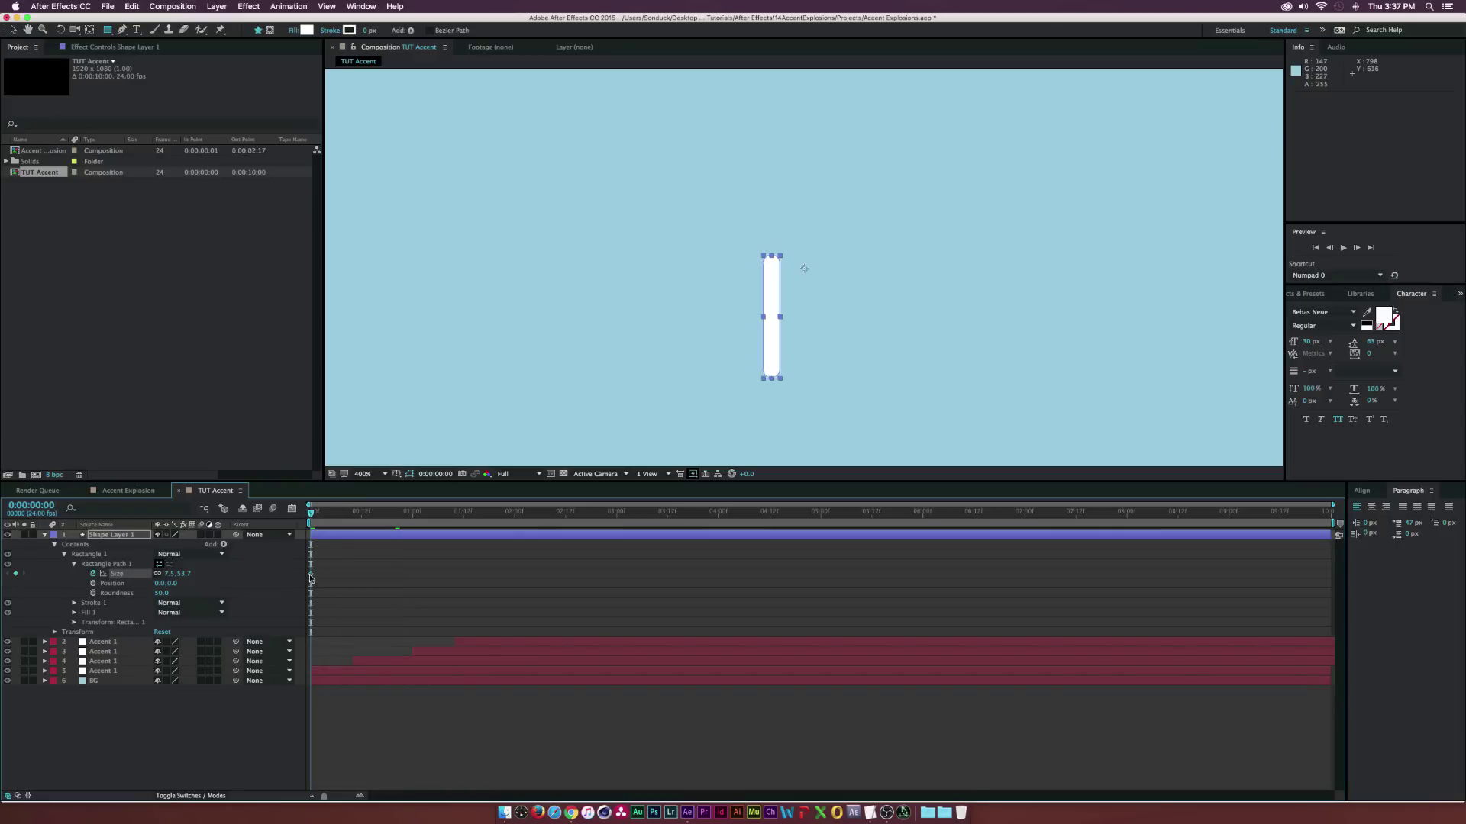
left_click_drag(311, 578, 357, 574)
left_click(178, 573)
type("0")
key("Return")
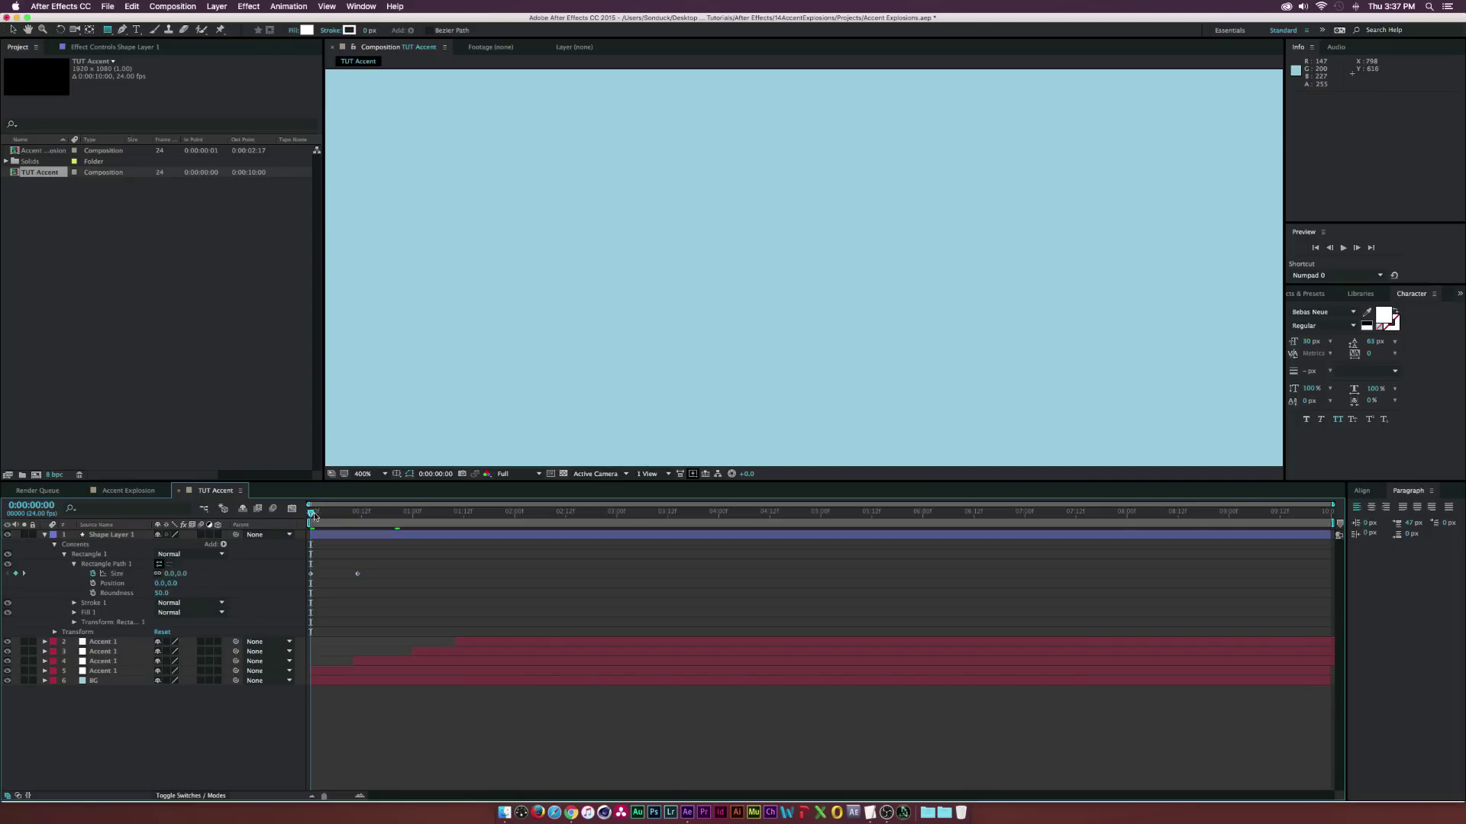
Set the rectangle's size to 0 at 0:00:01:00
left_click_drag(318, 515, 410, 515)
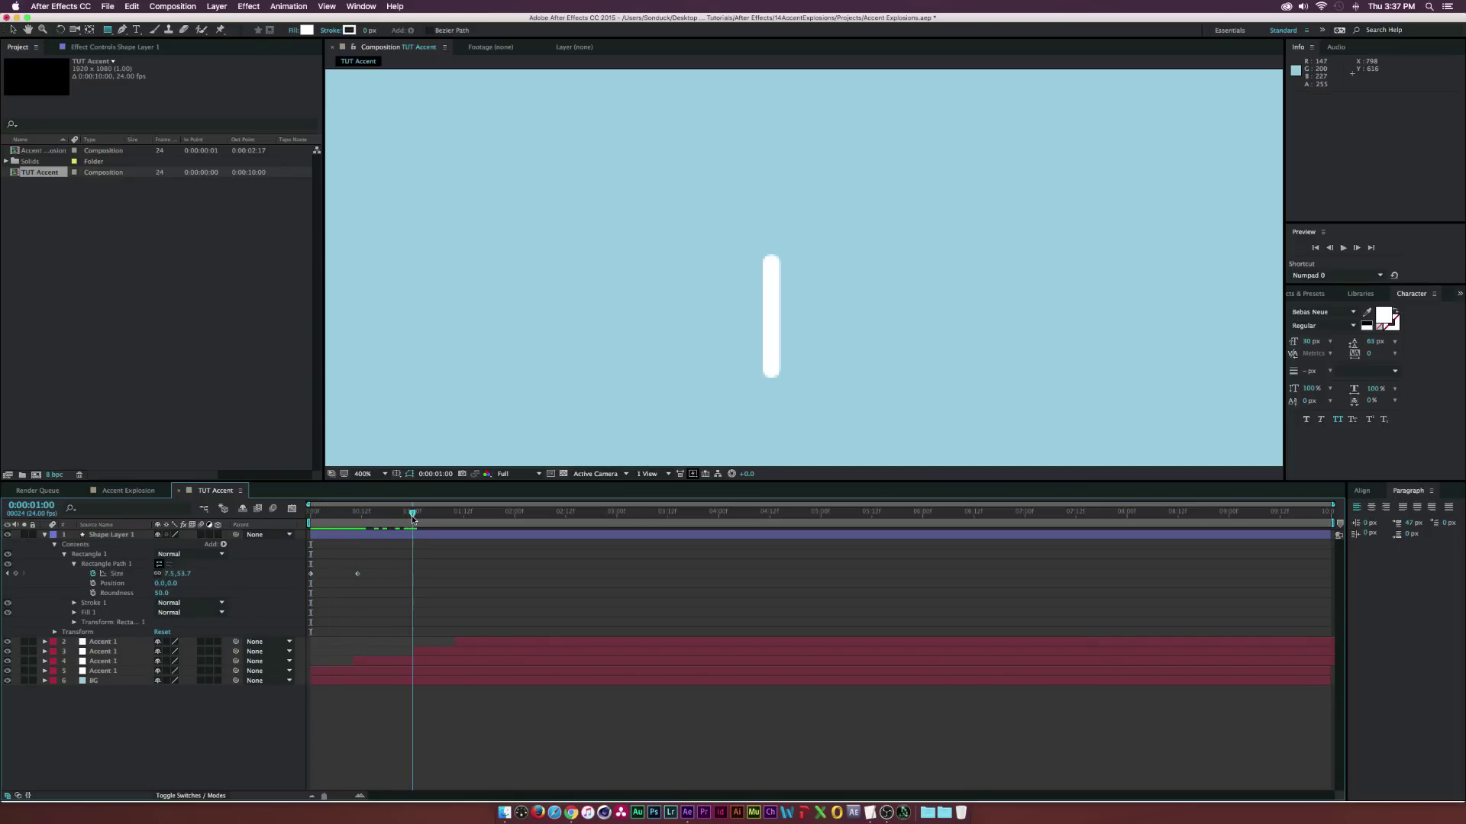
left_click(170, 577)
type("0")
key("Return")
Set the rectangle's size at 0:00:00:11 to 5.5 by 153.7 and scrub through its animation
left_click_drag(365, 512, 358, 513)
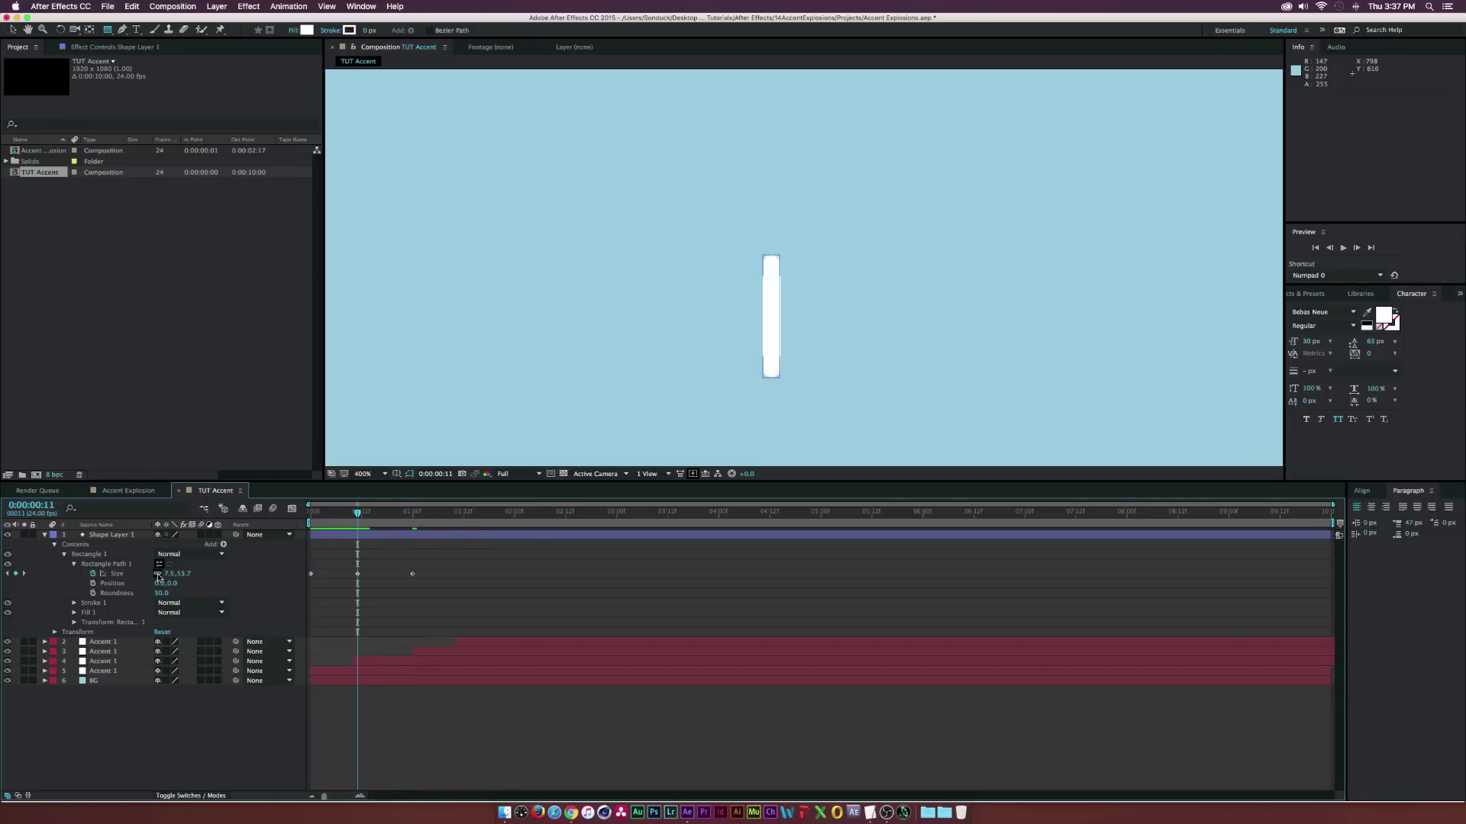
mouse_move(184, 573)
left_mouse_down()
mouse_move(239, 573)
mouse_move(160, 573)
mouse_move(202, 574)
left_mouse_up()
left_click(243, 577)
left_click_drag(331, 522, 404, 521)
Solo the shape layer and the BG layer, and return to 0:00:00:11
left_click(23, 534)
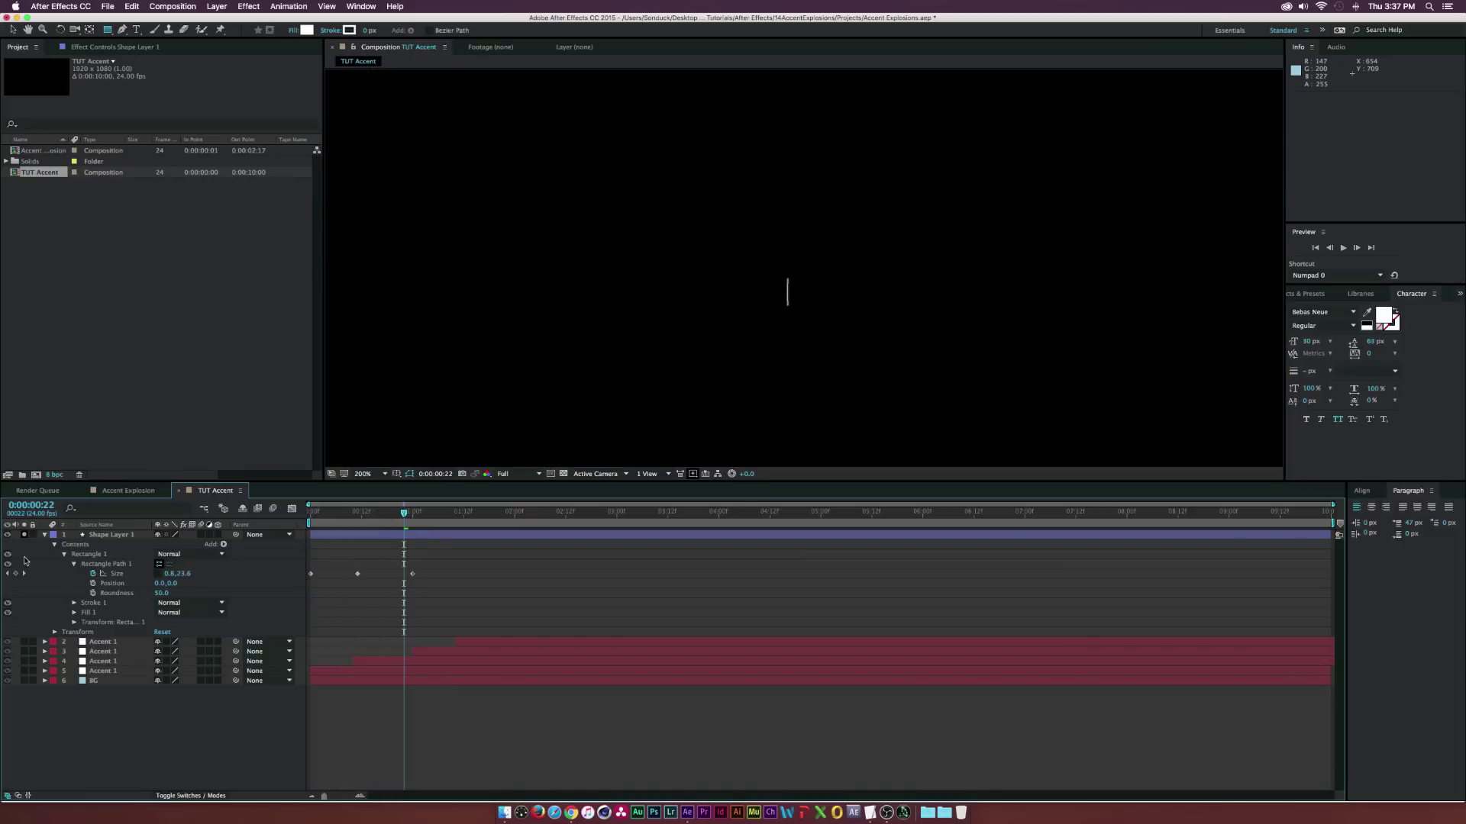
left_click(24, 680)
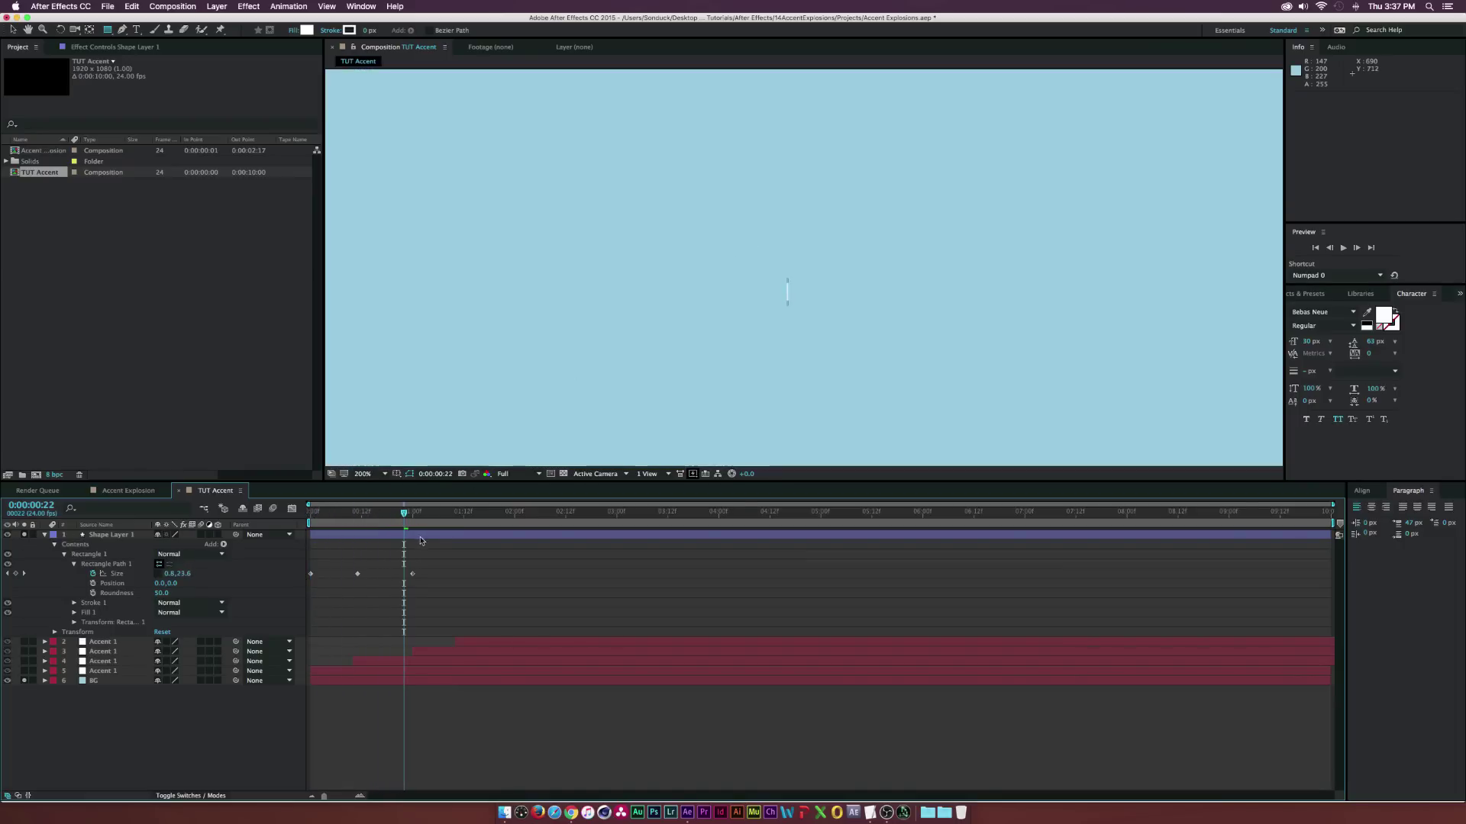
left_click_drag(403, 522, 357, 522)
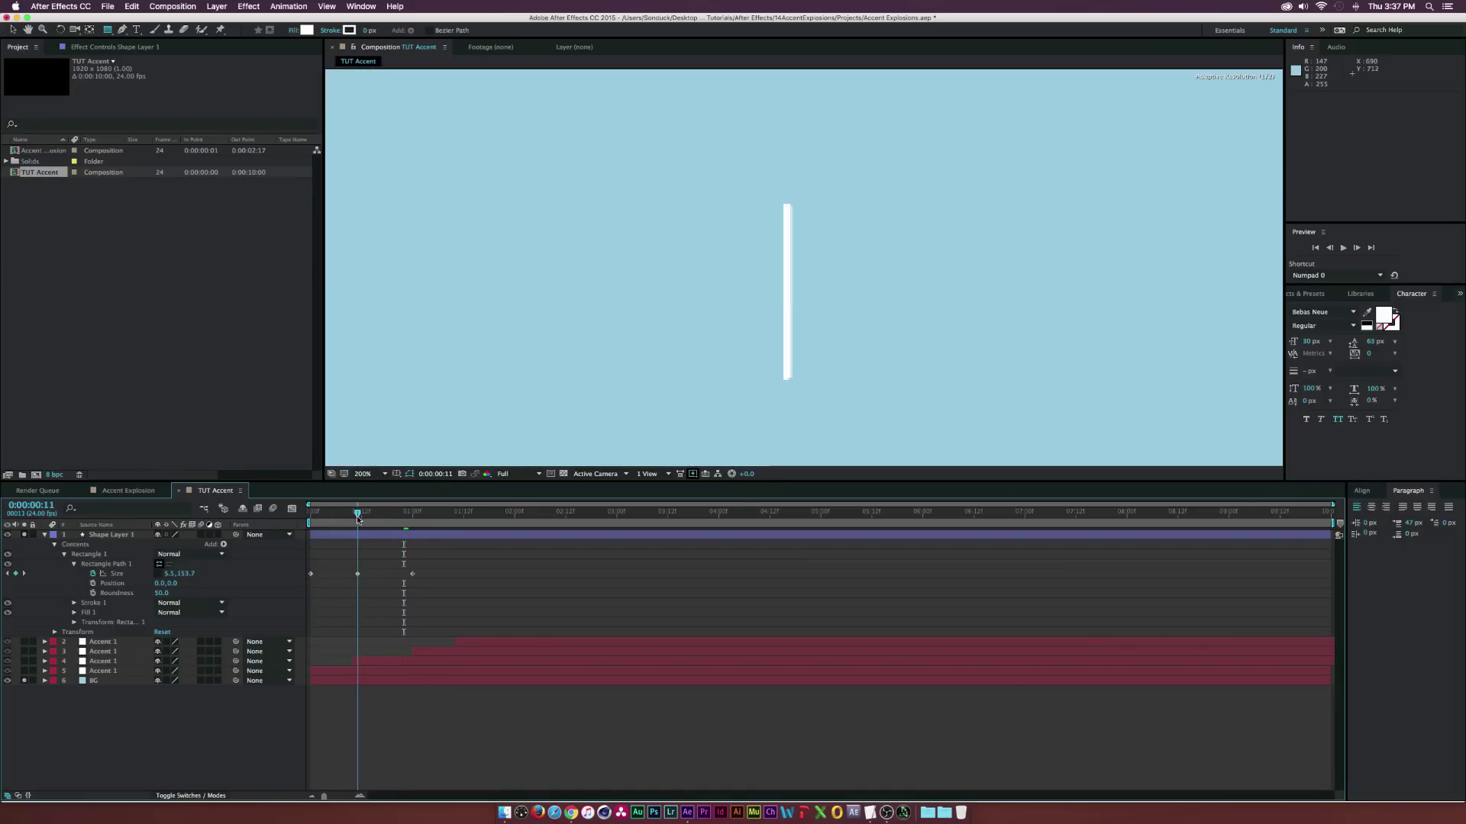
Add a Repeater to the shape layer and set its copies to 15
left_click(225, 544)
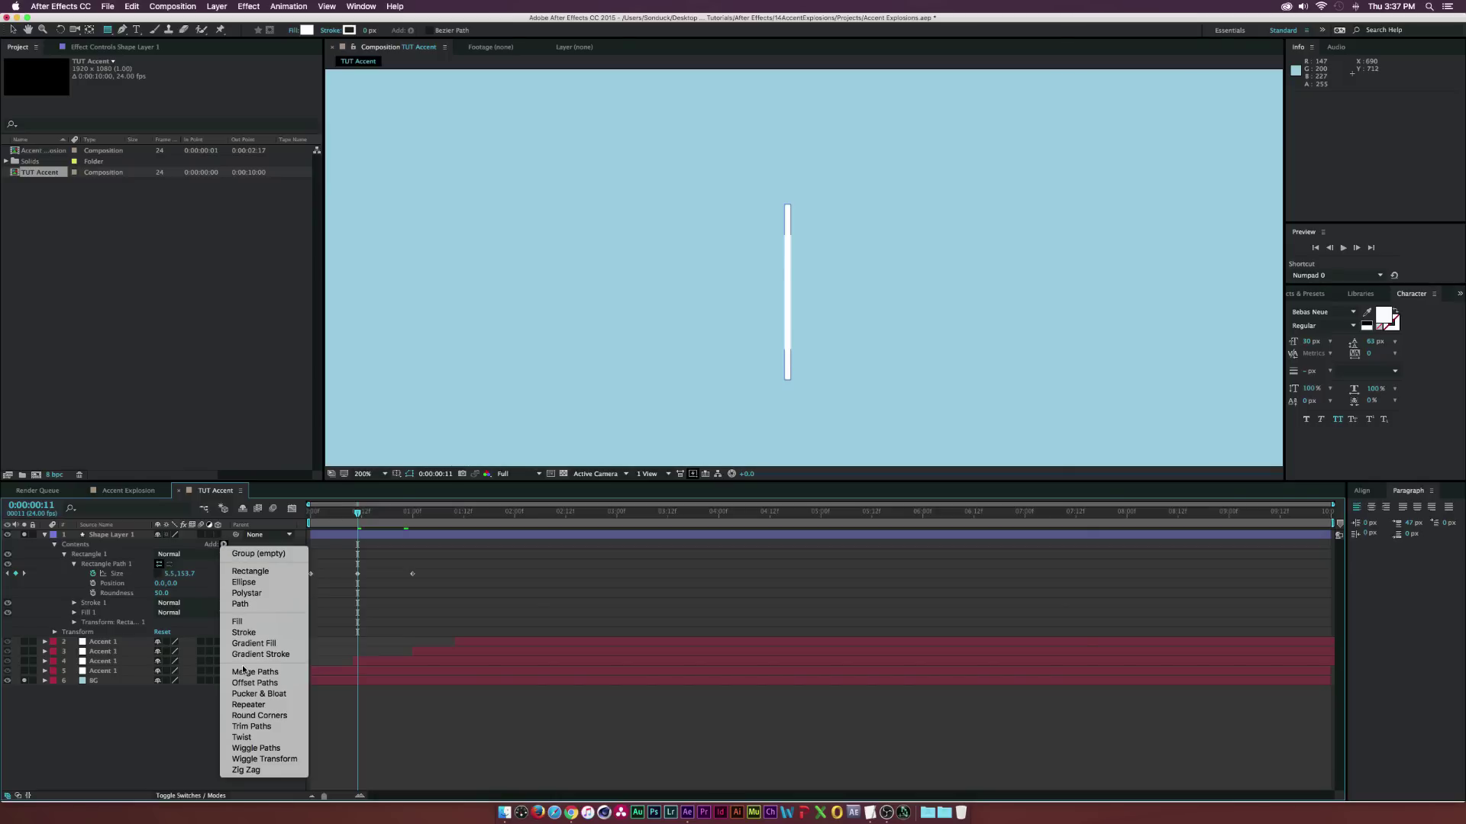
left_click(248, 705)
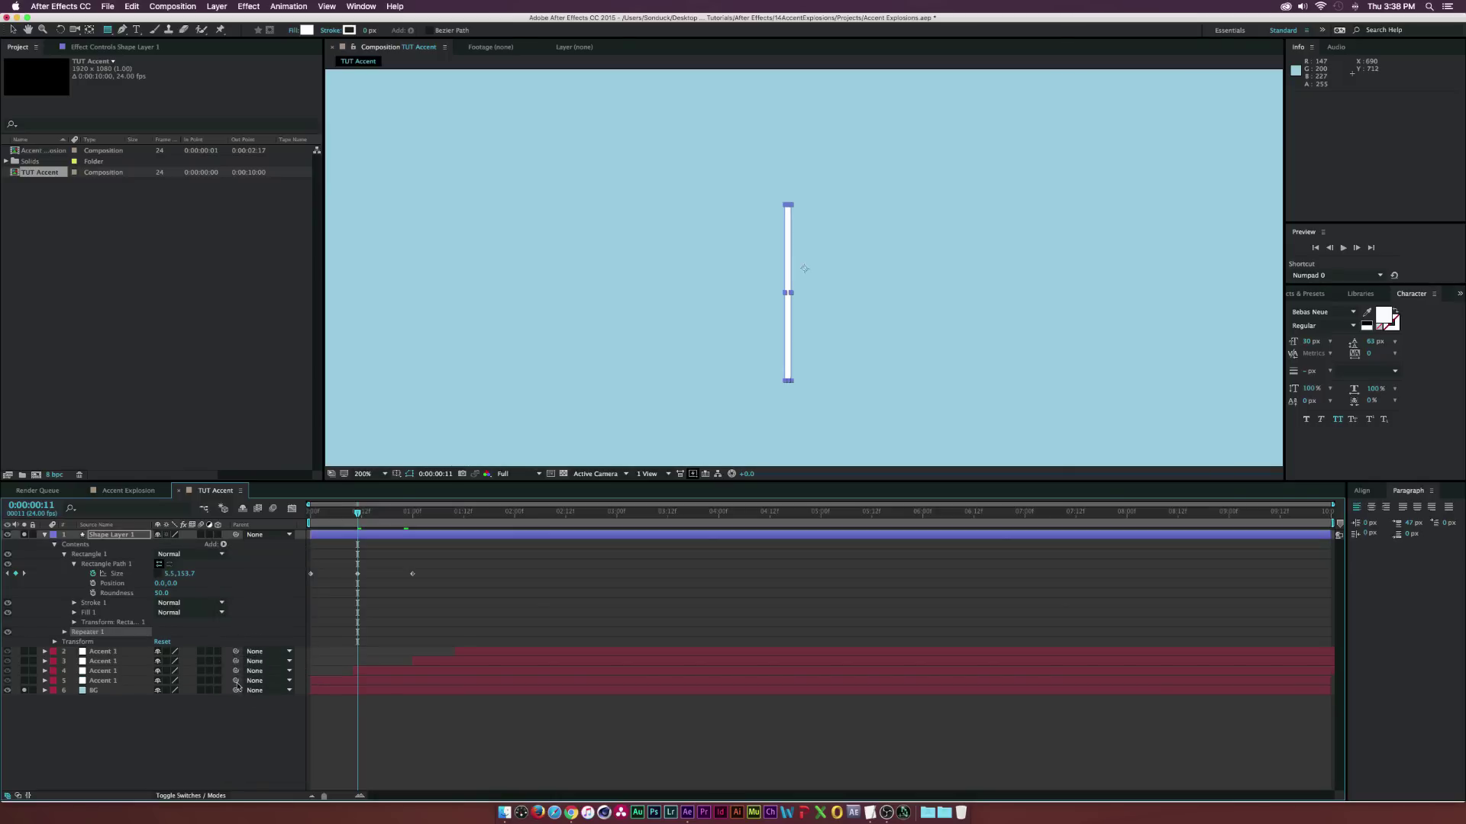
left_click(65, 632)
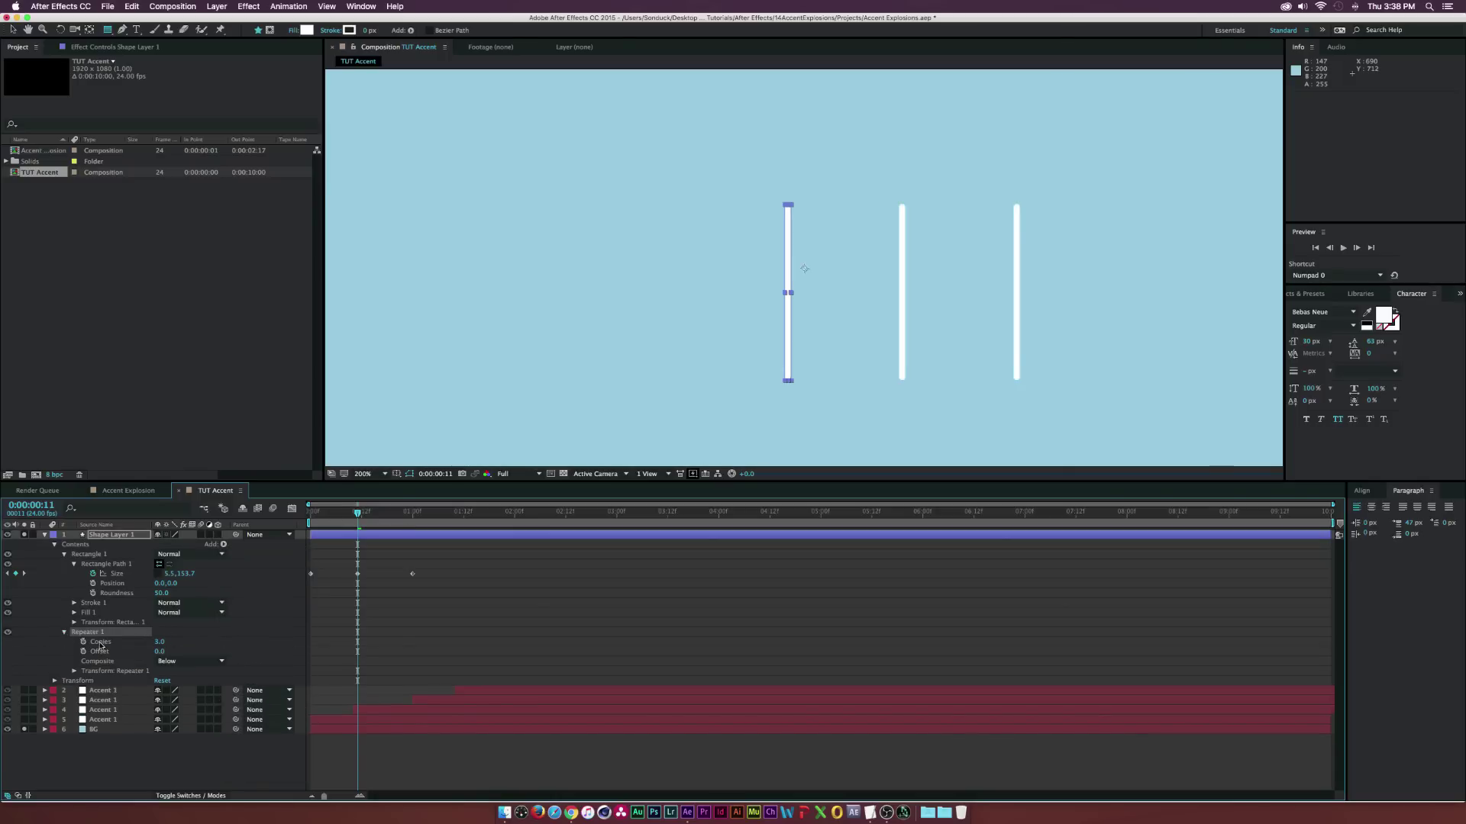
key("comma")
key("comma")
key("comma")
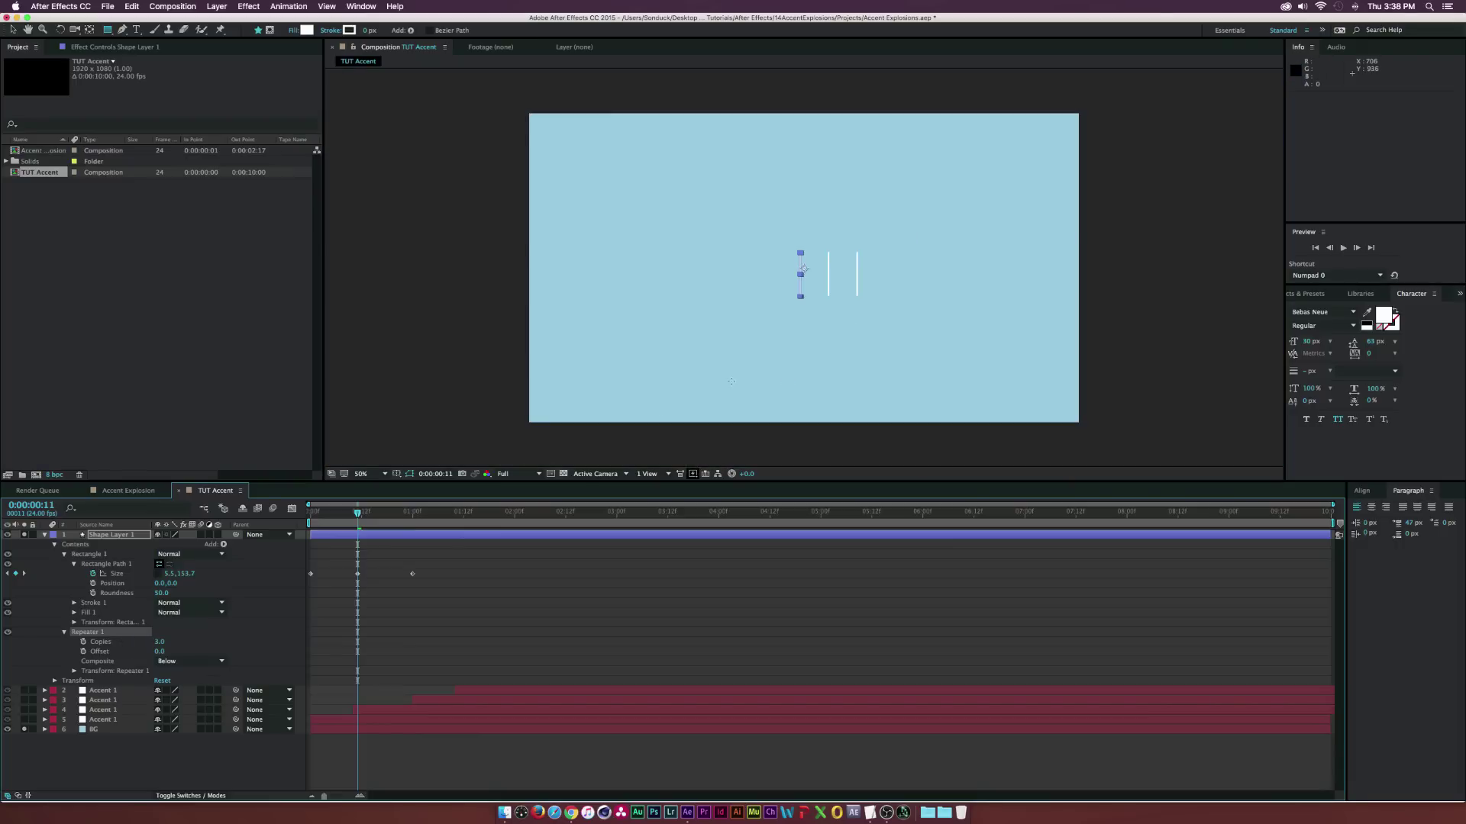
mouse_move(160, 642)
left_mouse_down()
mouse_move(183, 642)
mouse_move(161, 642)
left_mouse_up()
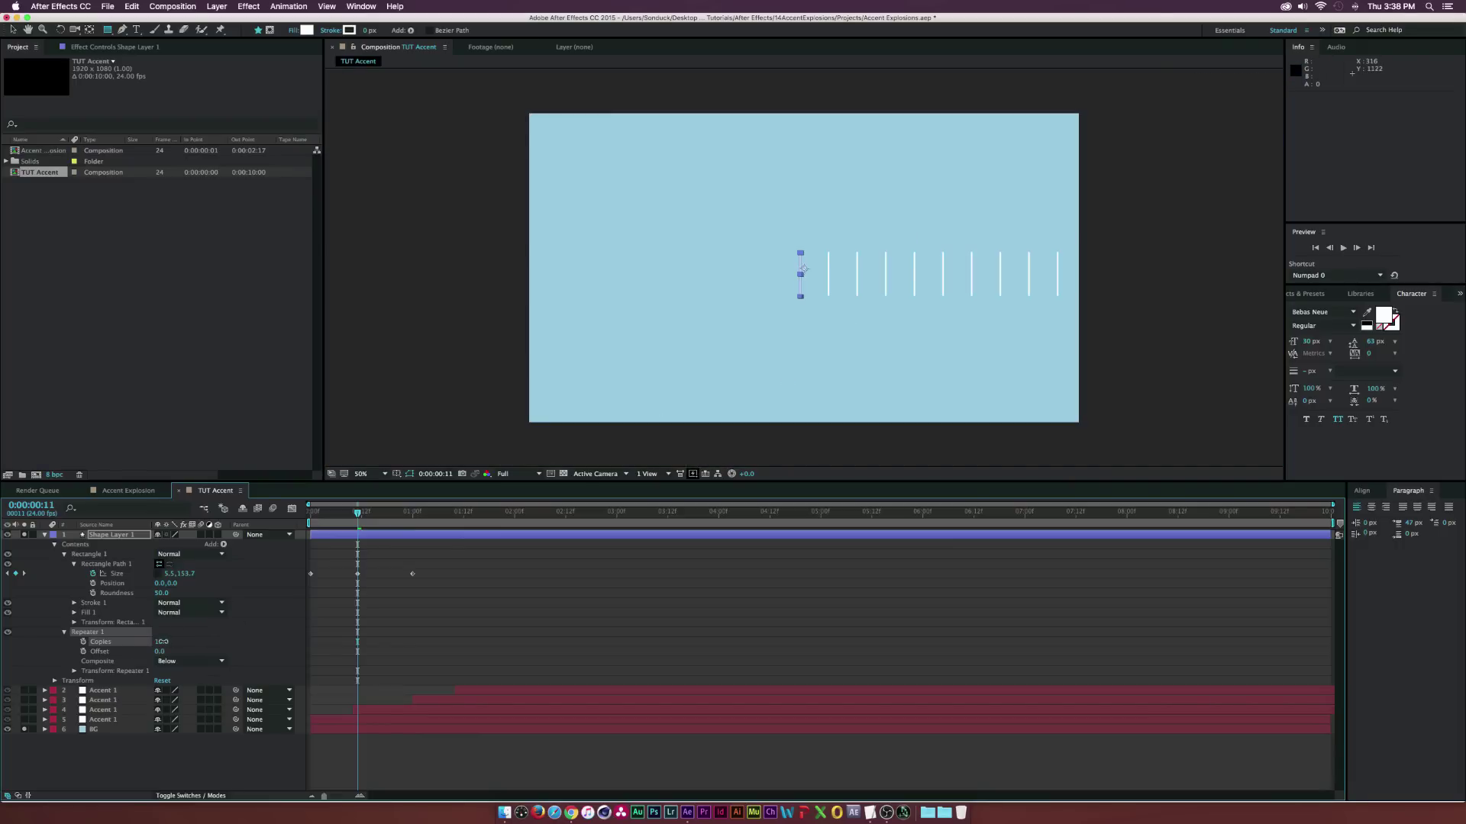
Set the Repeater's transform position to 0, 0
left_click(74, 671)
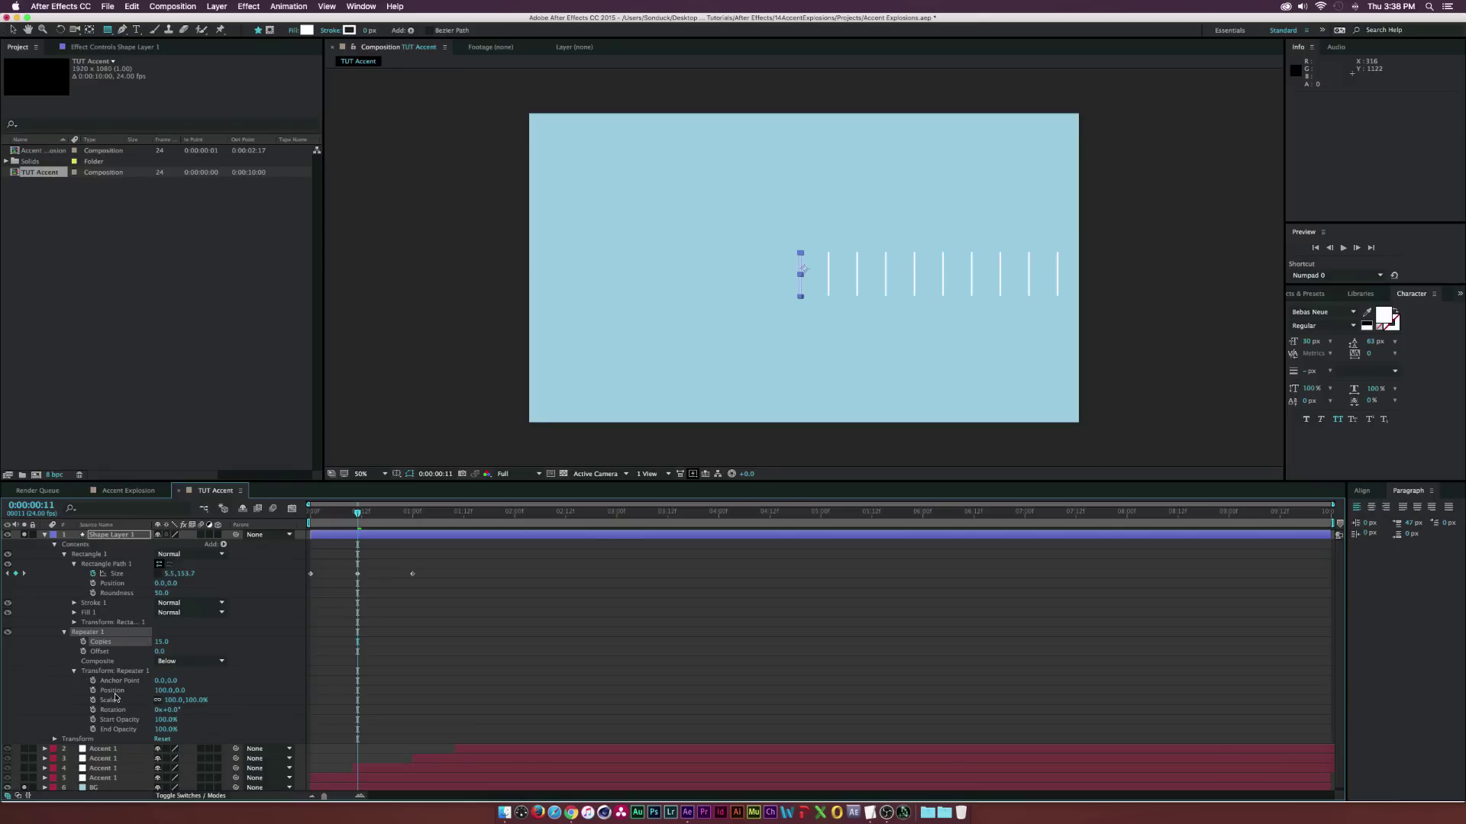
left_click(161, 691)
type("0")
left_click(241, 681)
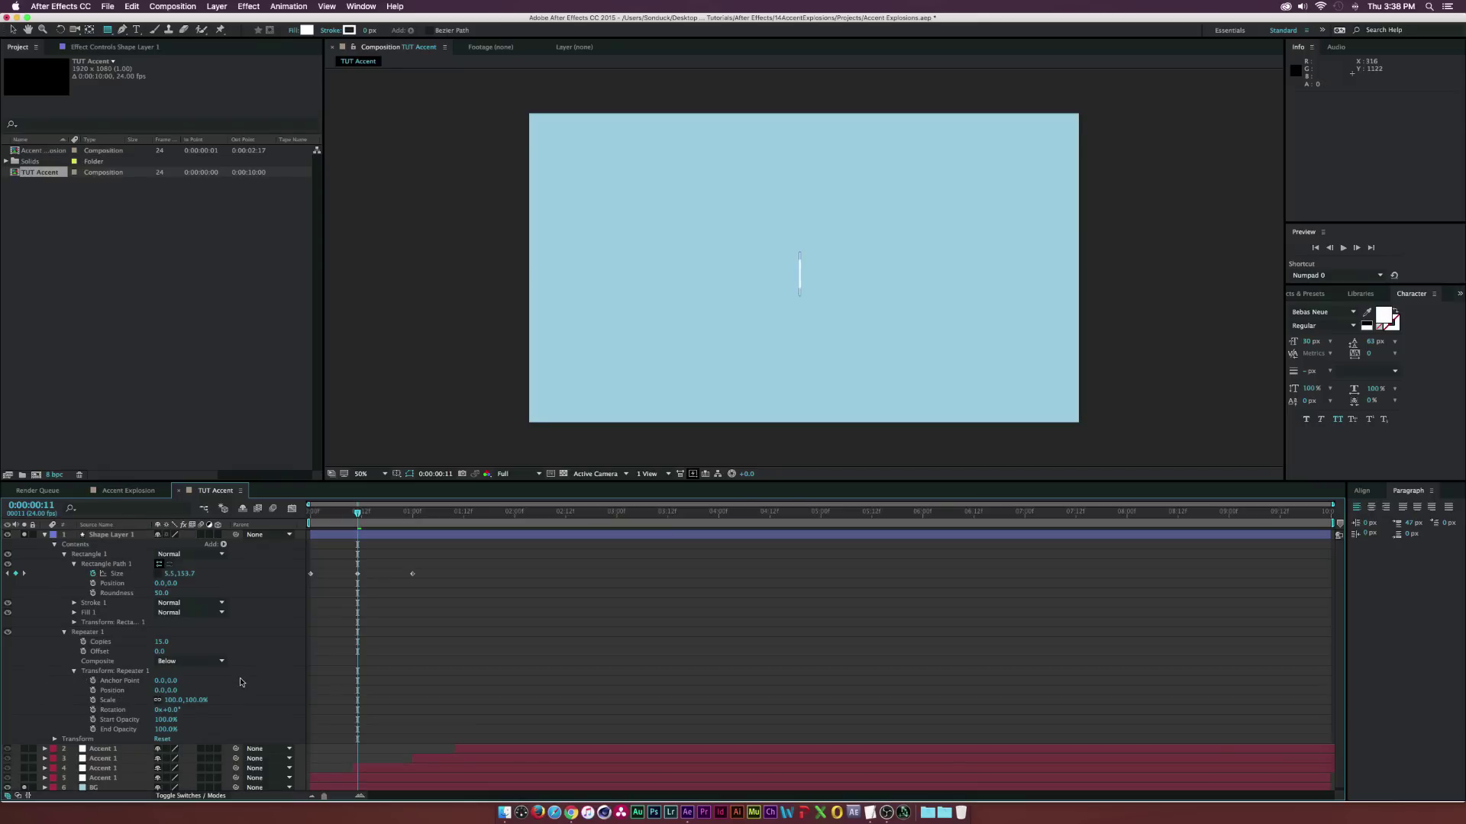
Give the Repeater's rotation the expression 360/content("Repeater 1").copies, linked to its Copies property, and view the burst at 0:00:00:14
left_click(93, 710, "alt")
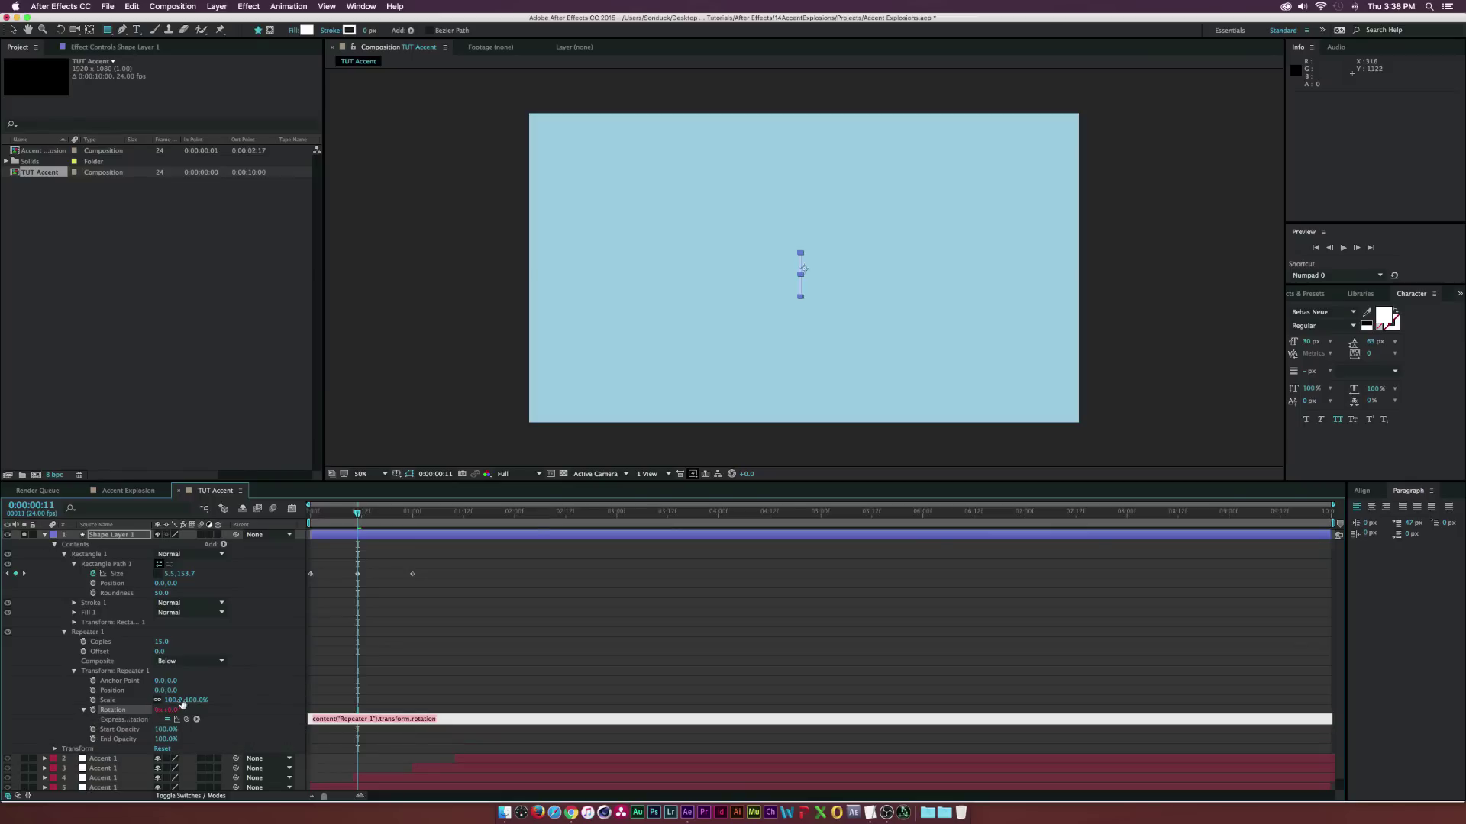
type("36")
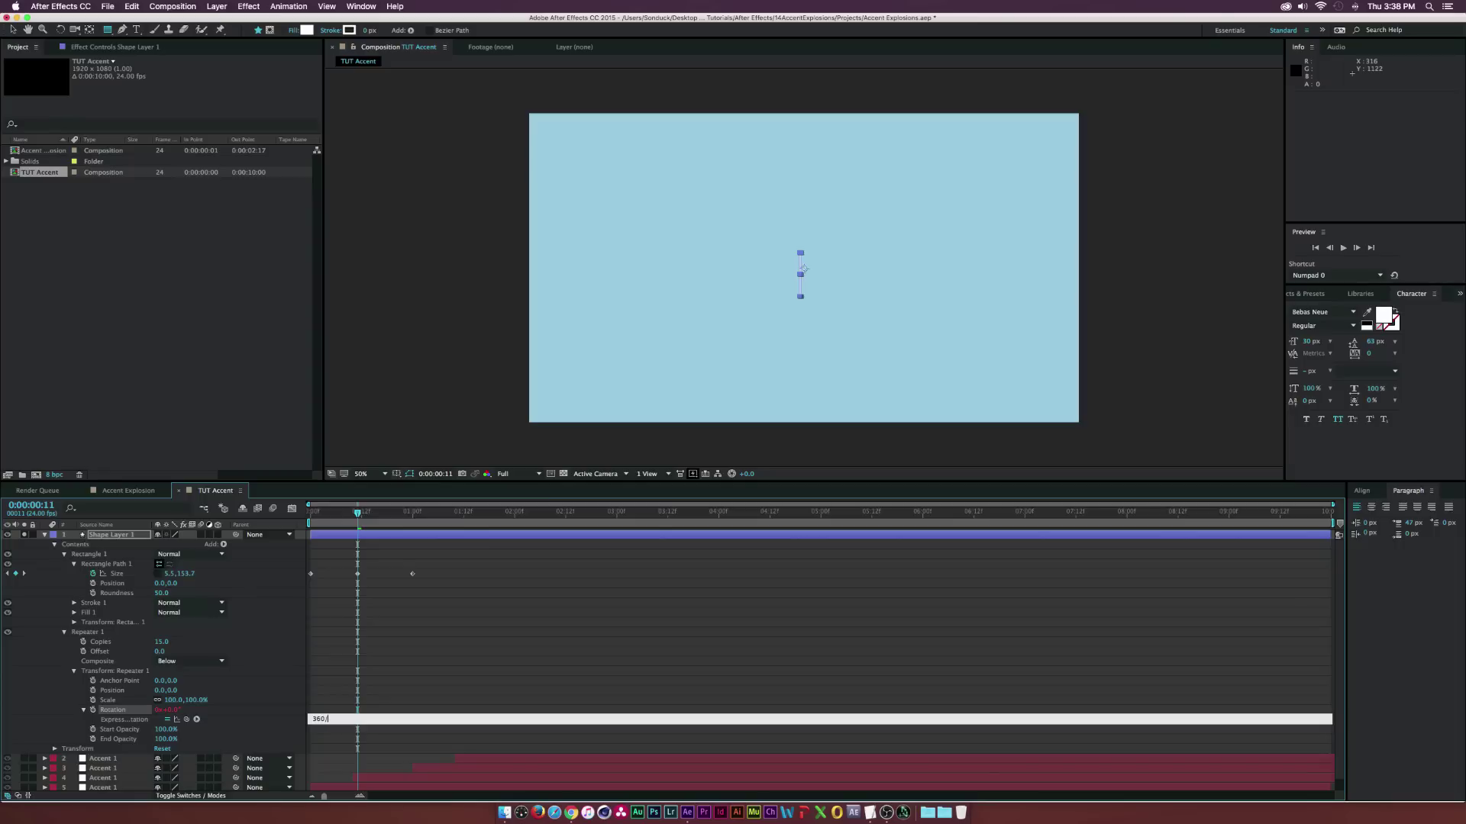
type("0/")
scroll(267, 719, "up", 3)
scroll(255, 723, "down", 3)
left_click_drag(187, 721, 108, 645)
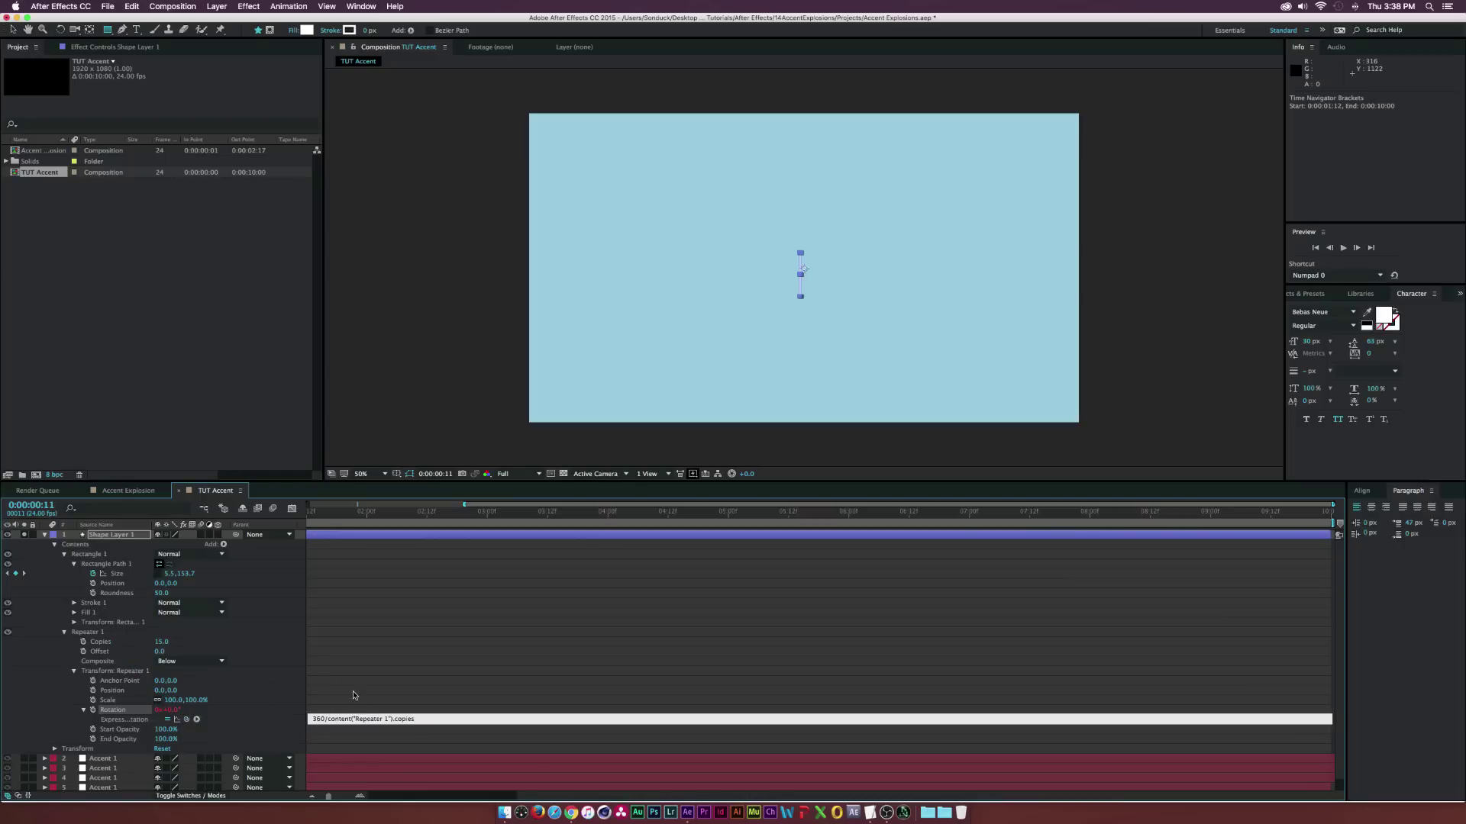
left_click(369, 677)
mouse_move(368, 530)
left_mouse_down()
mouse_move(355, 530)
mouse_move(457, 531)
mouse_move(309, 527)
mouse_move(366, 518)
left_mouse_up()
double_click(370, 505)
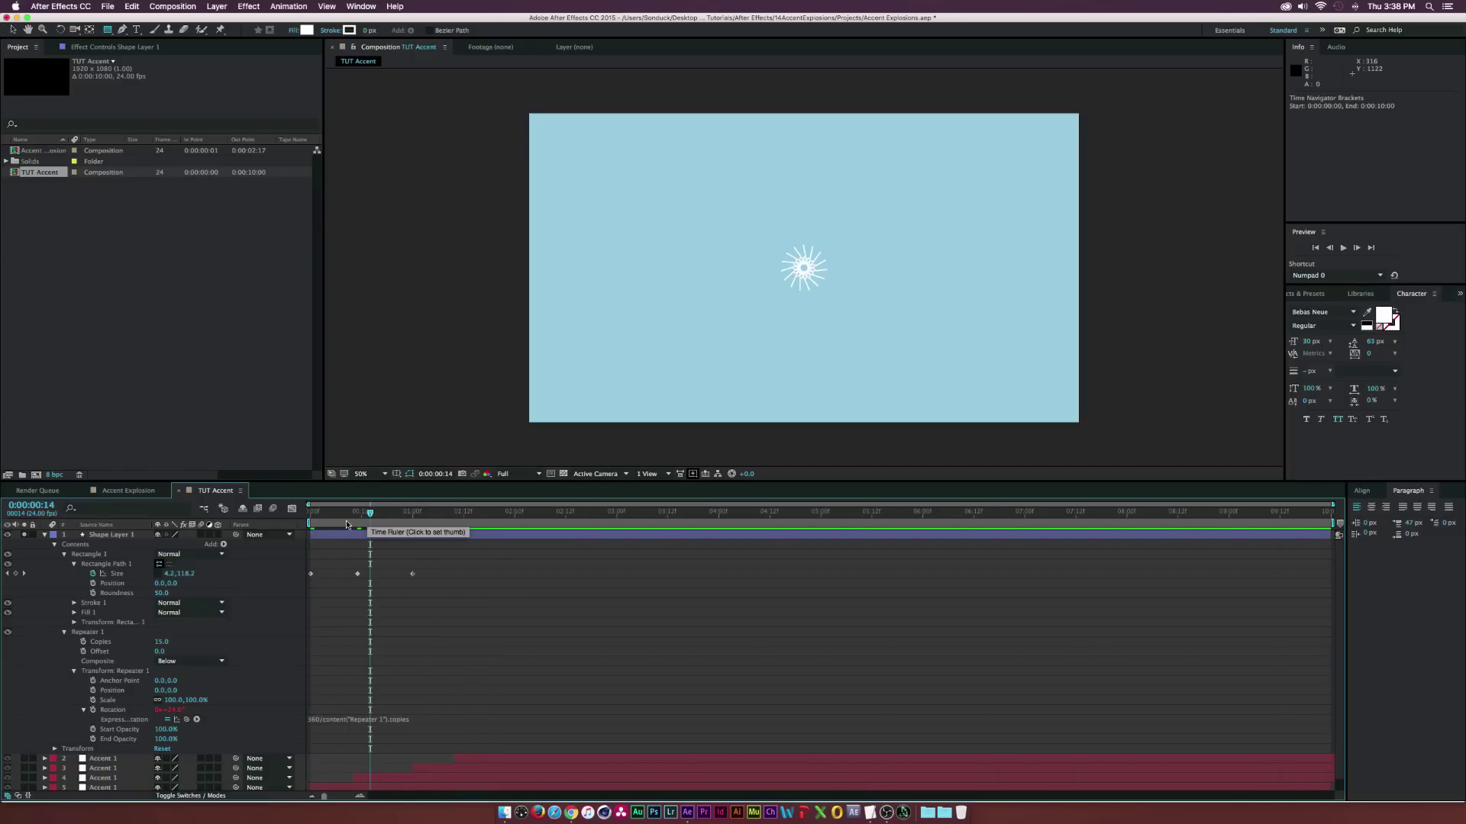
At 0:00:00:11, offset the rectangle path's position to 0, 232 to spread the repeated lines outward from the centre
left_click(356, 516)
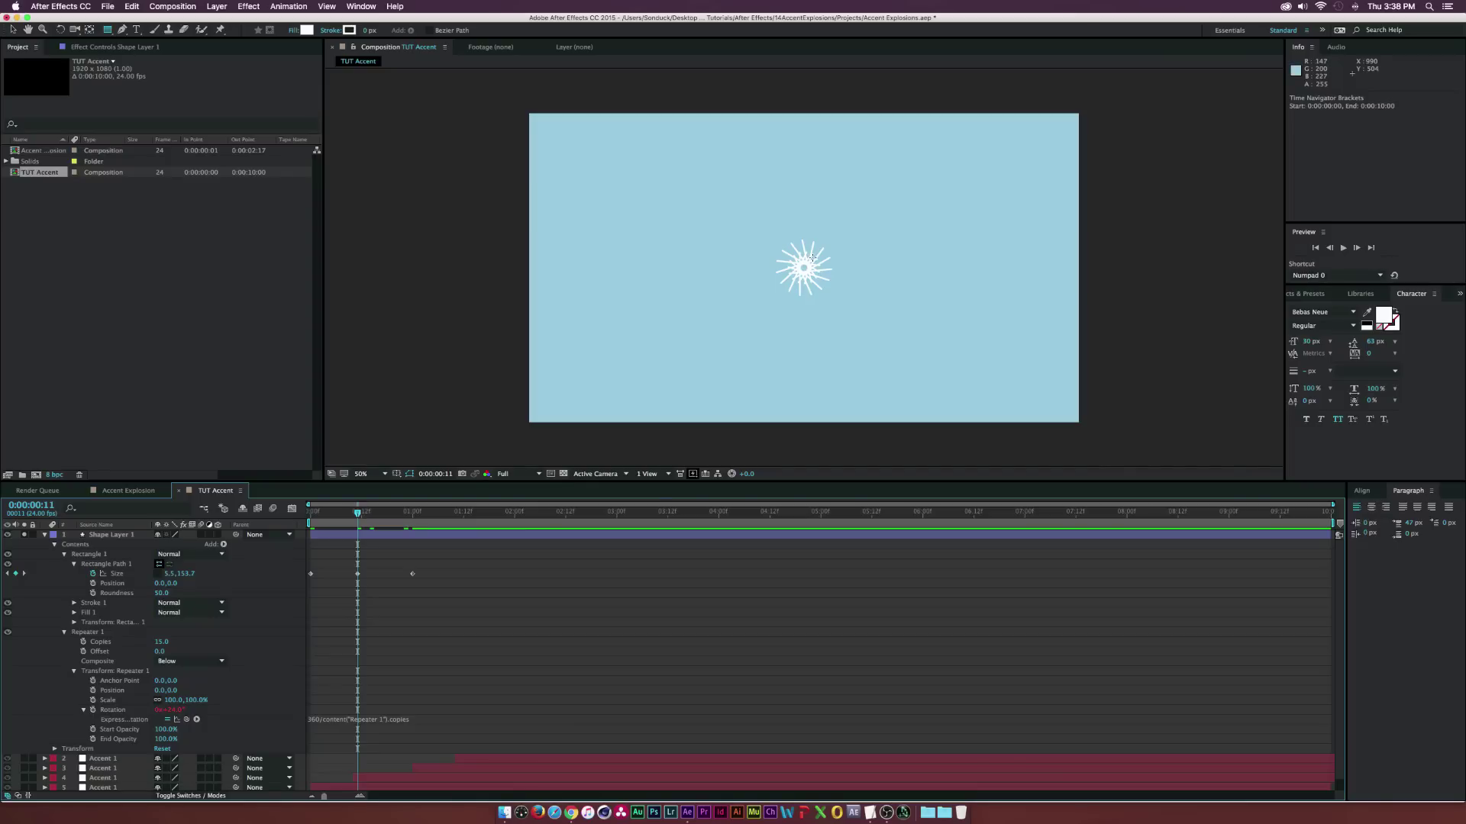
key("ctrl+z")
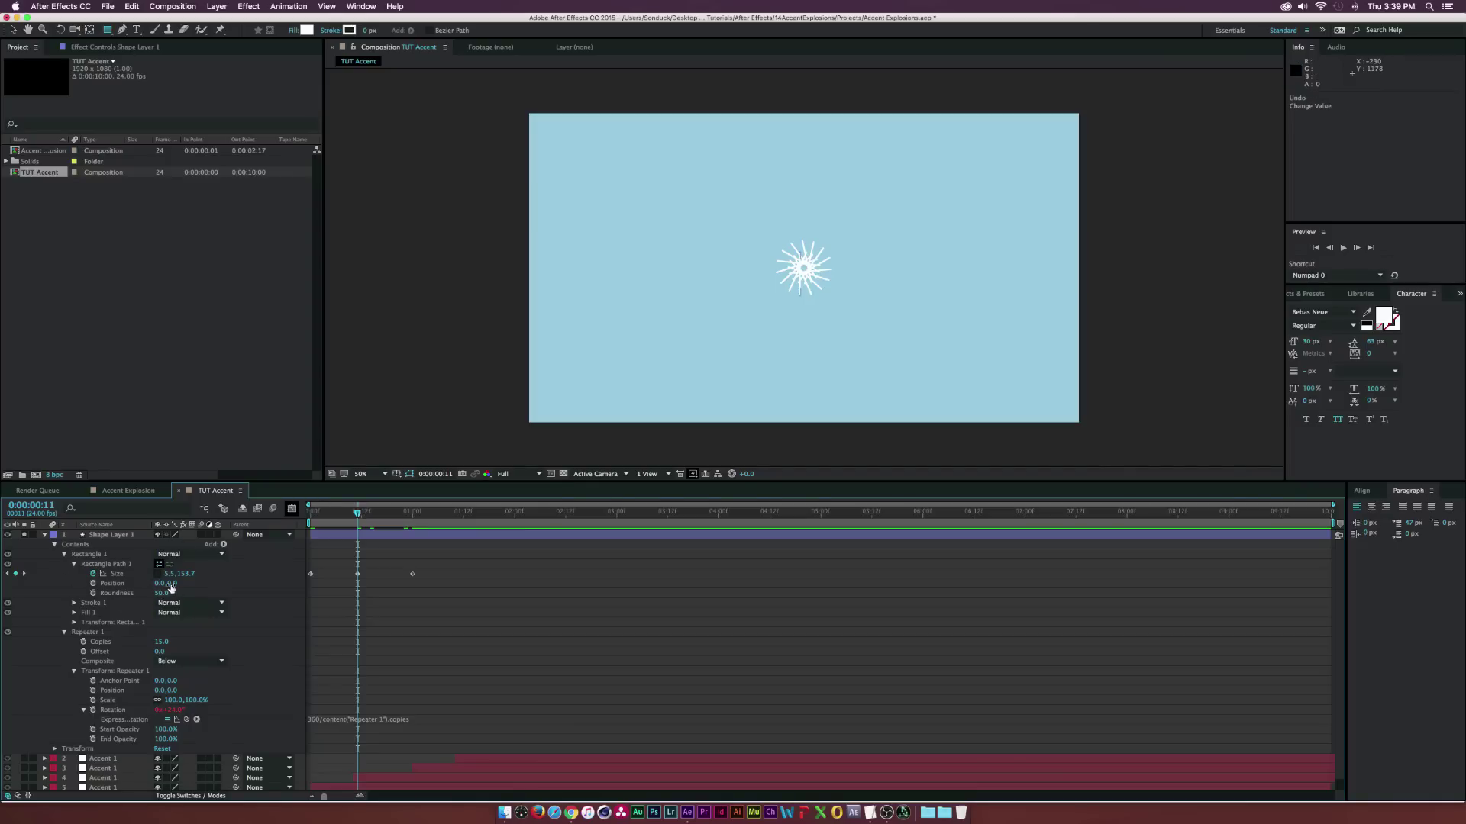
left_click_drag(172, 583, 316, 580)
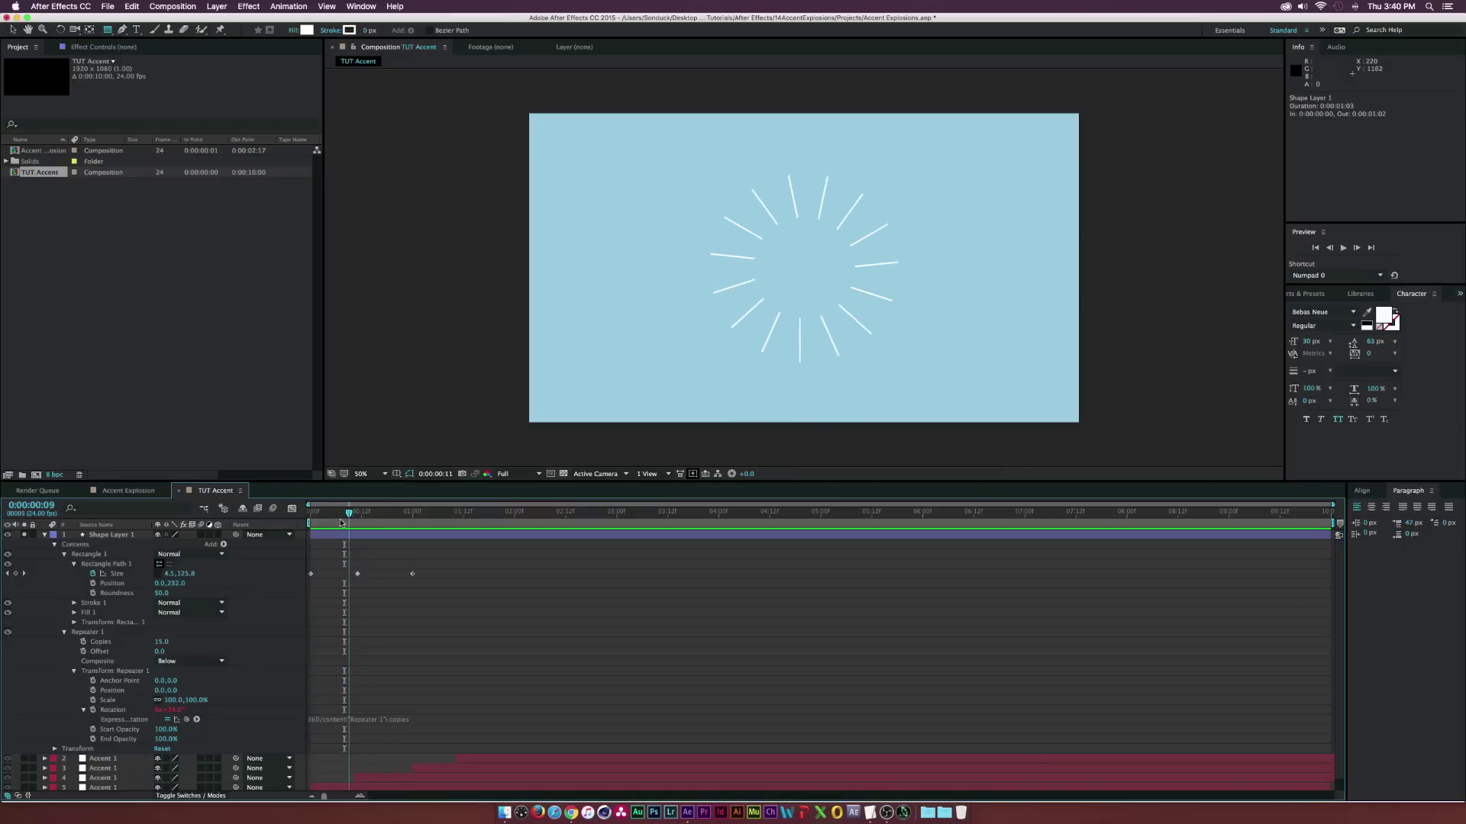
Keyframe the rectangle path's position from 0, 0 at 0:00:00:00 to 0, 232 just before one second, and preview the burst
left_click_drag(348, 521, 410, 523)
left_click(93, 583)
key("Home")
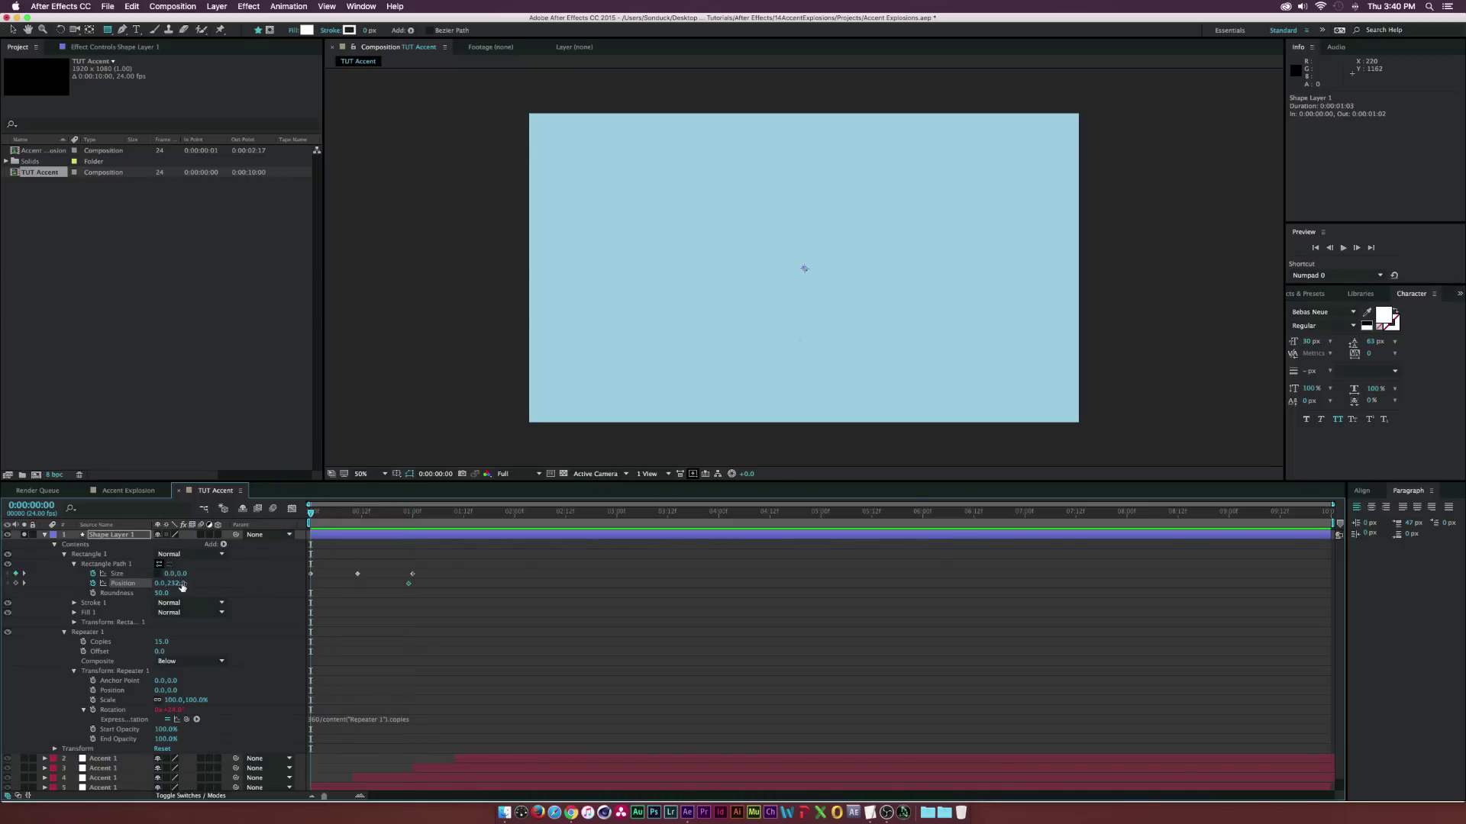
left_click(181, 584)
type("0")
left_click(217, 584)
mouse_move(314, 518)
left_mouse_down()
mouse_move(404, 519)
mouse_move(321, 524)
left_mouse_up()
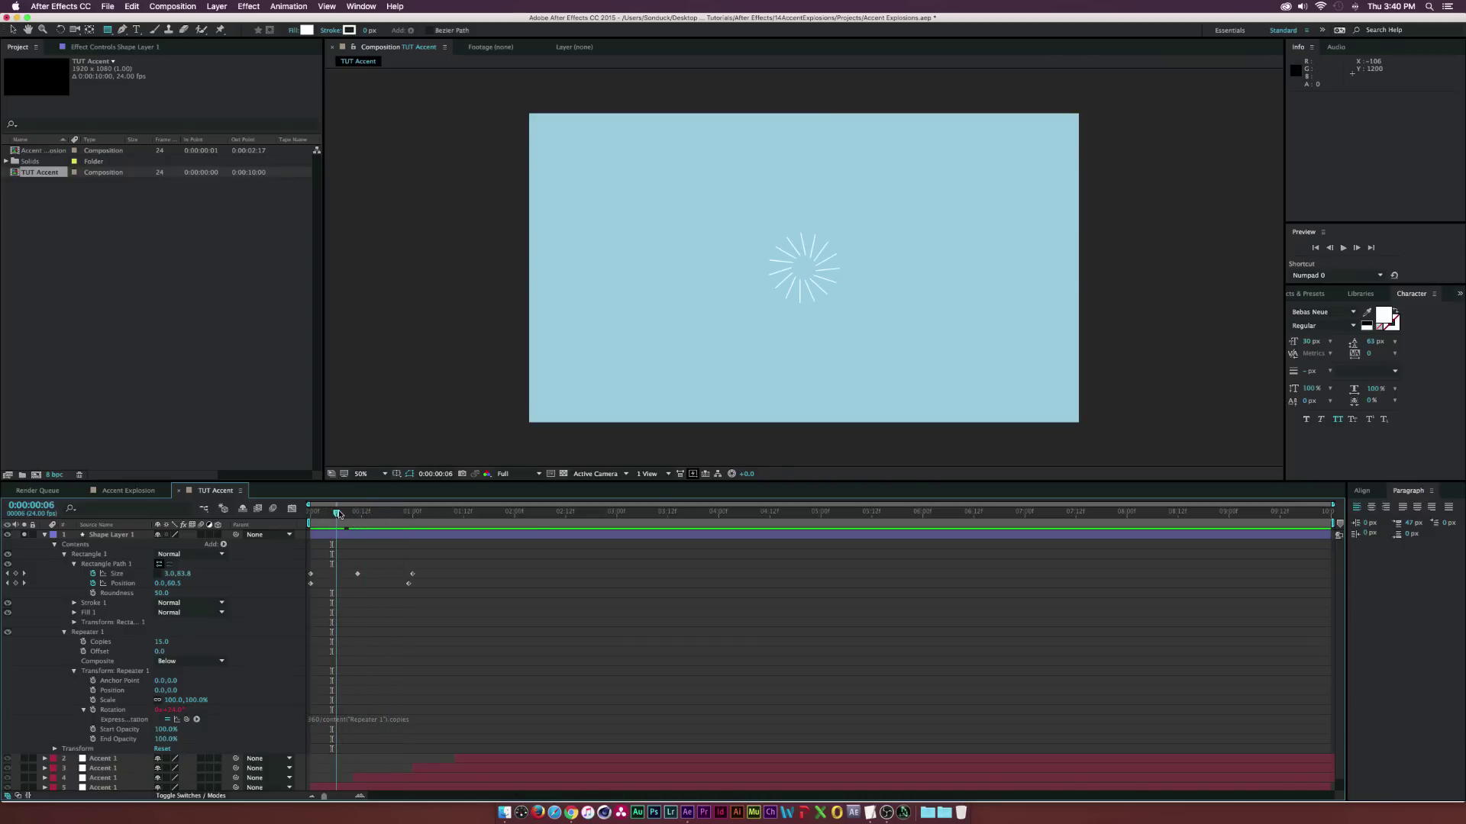
left_click_drag(335, 514, 340, 514)
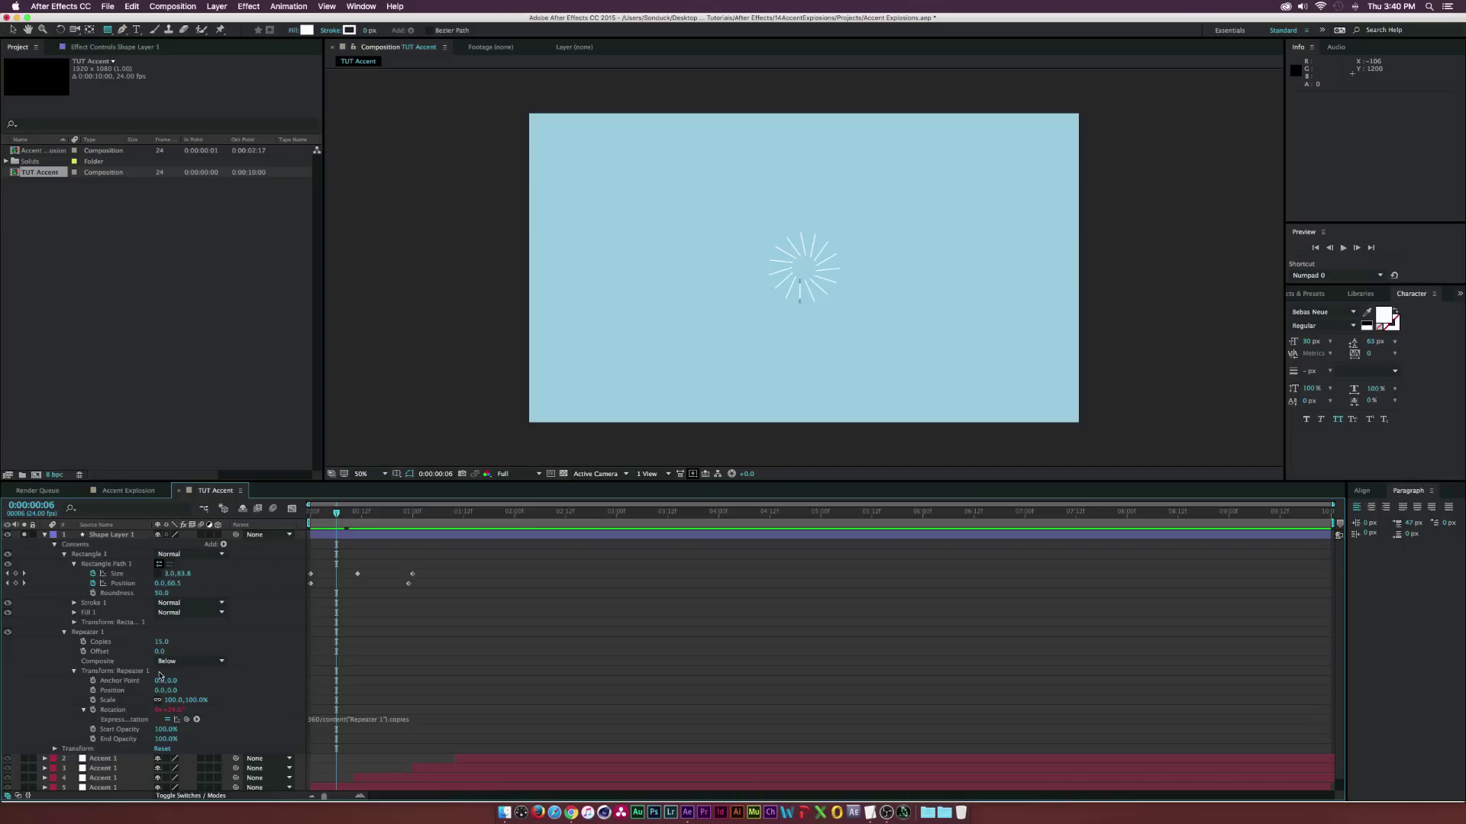
Set the rotation in the rectangle group's transform to 50 degrees and preview the burst from the start
left_click(74, 622)
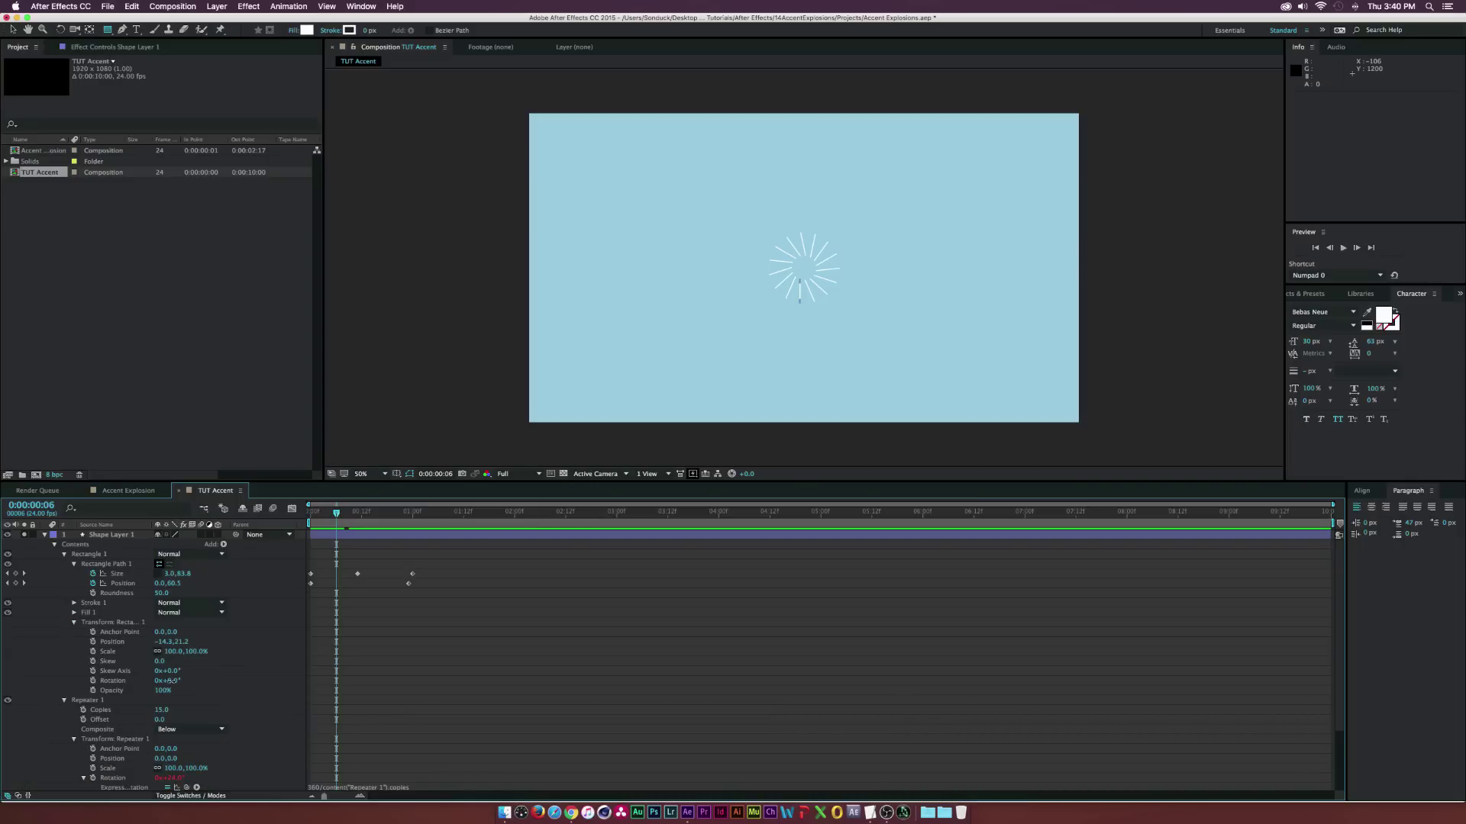
mouse_move(169, 681)
left_mouse_down()
mouse_move(187, 681)
mouse_move(171, 680)
left_mouse_up()
key("F2")
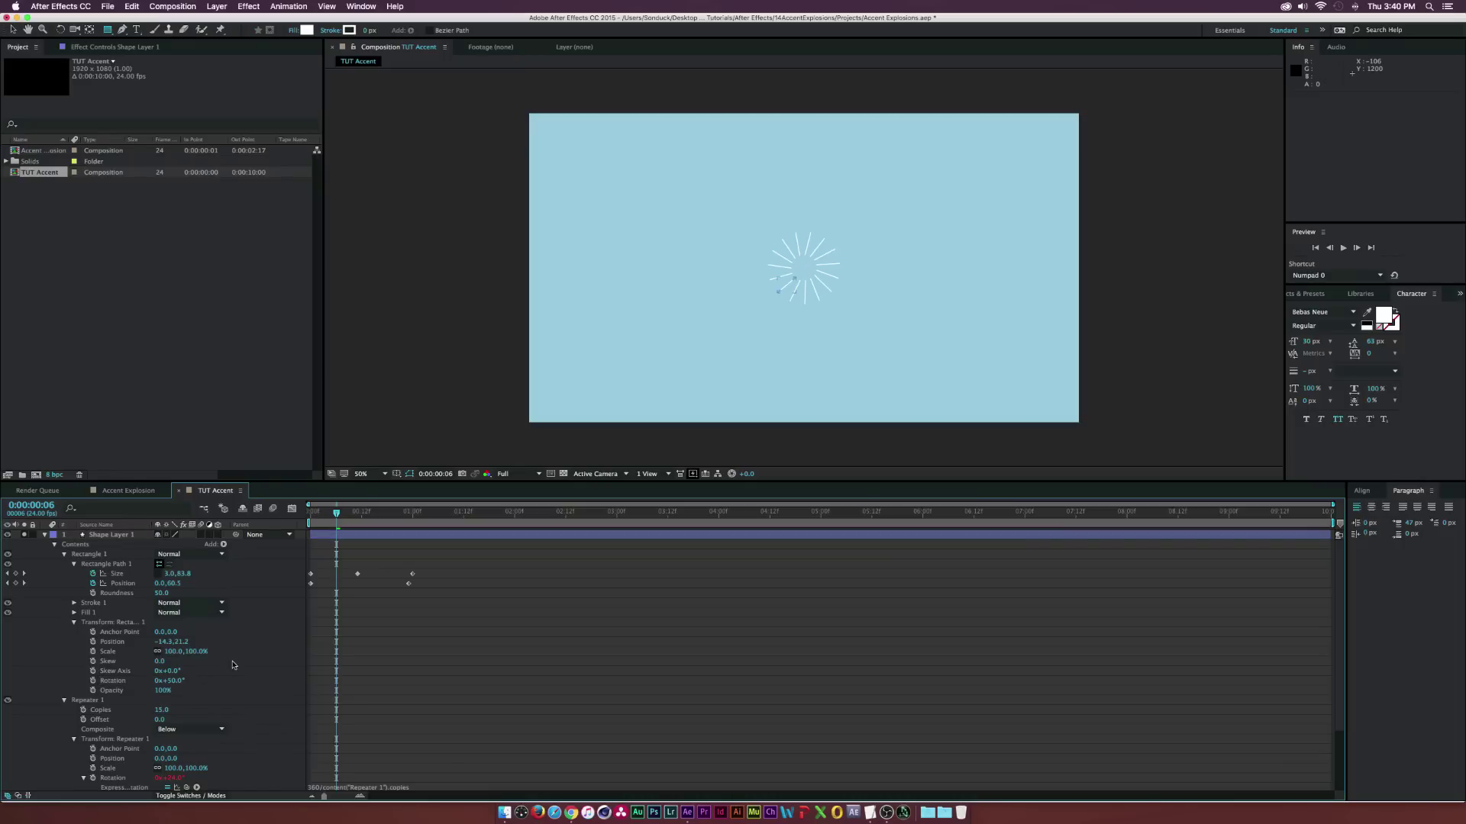
left_click(310, 513)
left_click_drag(311, 518, 383, 525)
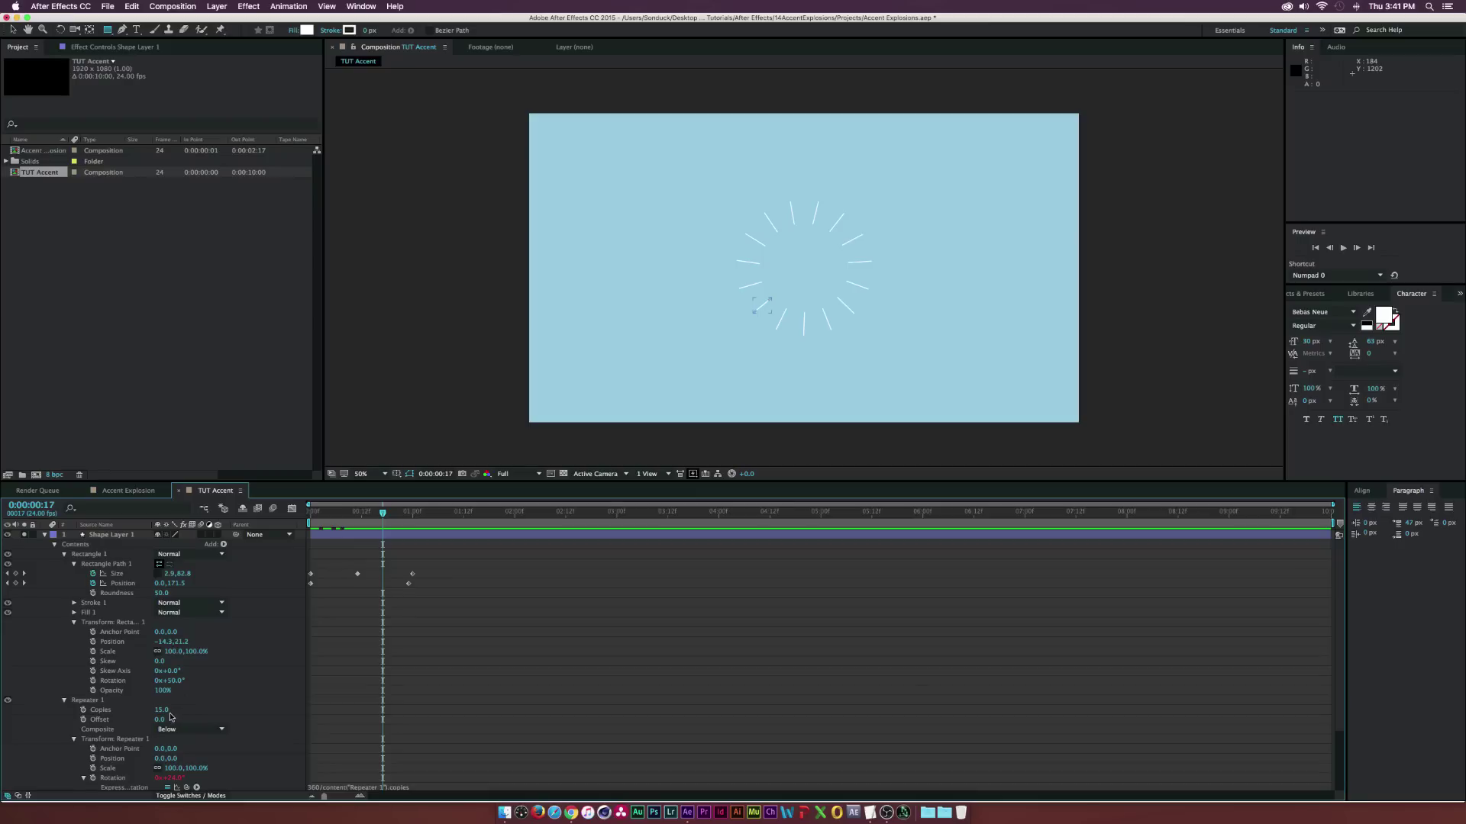
Set the Repeater's copies to 20 and check the burst at 0:00:00:20
mouse_move(162, 709)
left_mouse_down()
mouse_move(175, 710)
mouse_move(151, 710)
left_mouse_up()
key("super+z")
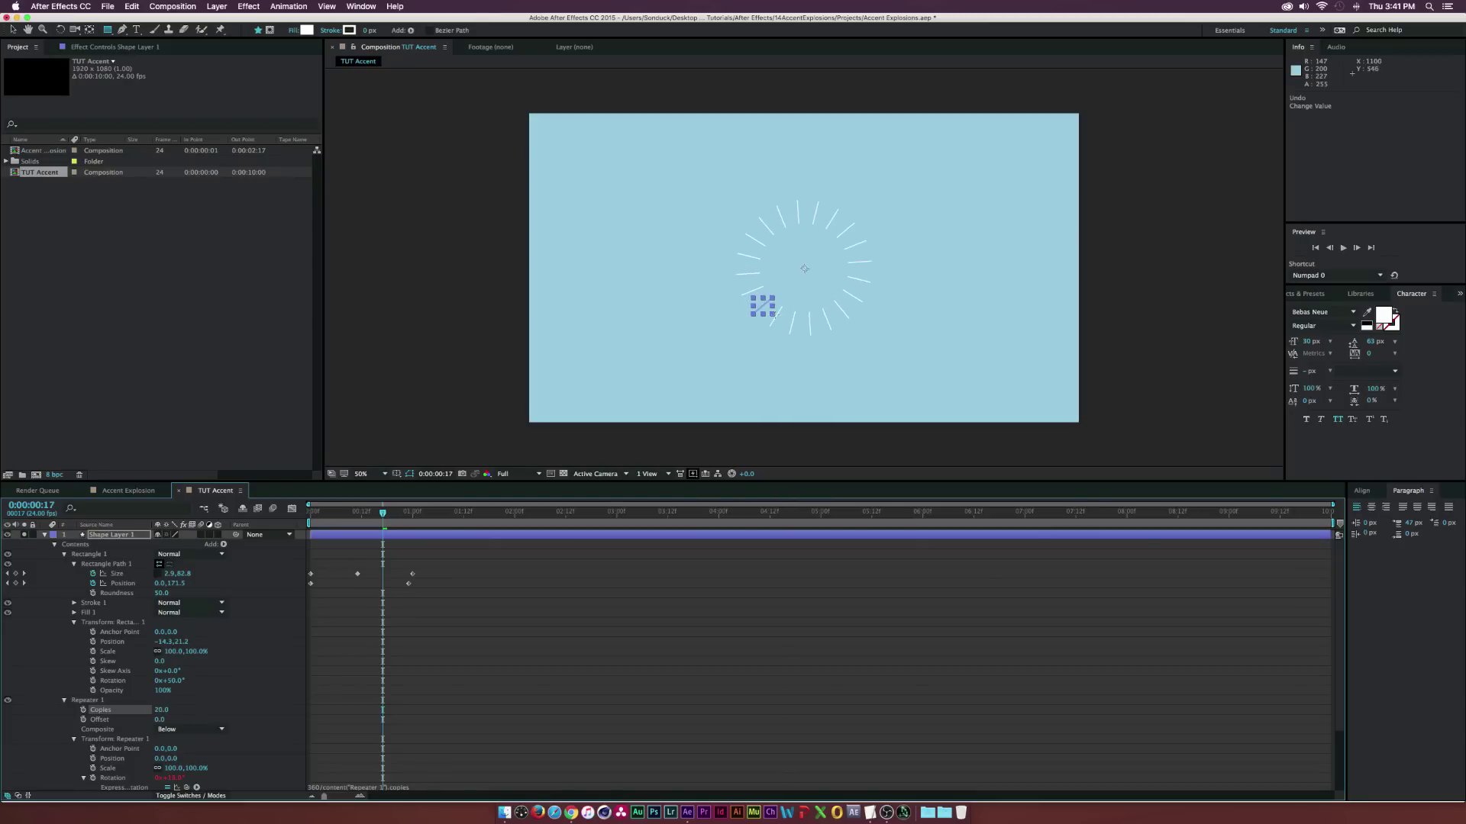
mouse_move(369, 517)
left_mouse_down()
mouse_move(327, 517)
mouse_move(396, 517)
left_mouse_up()
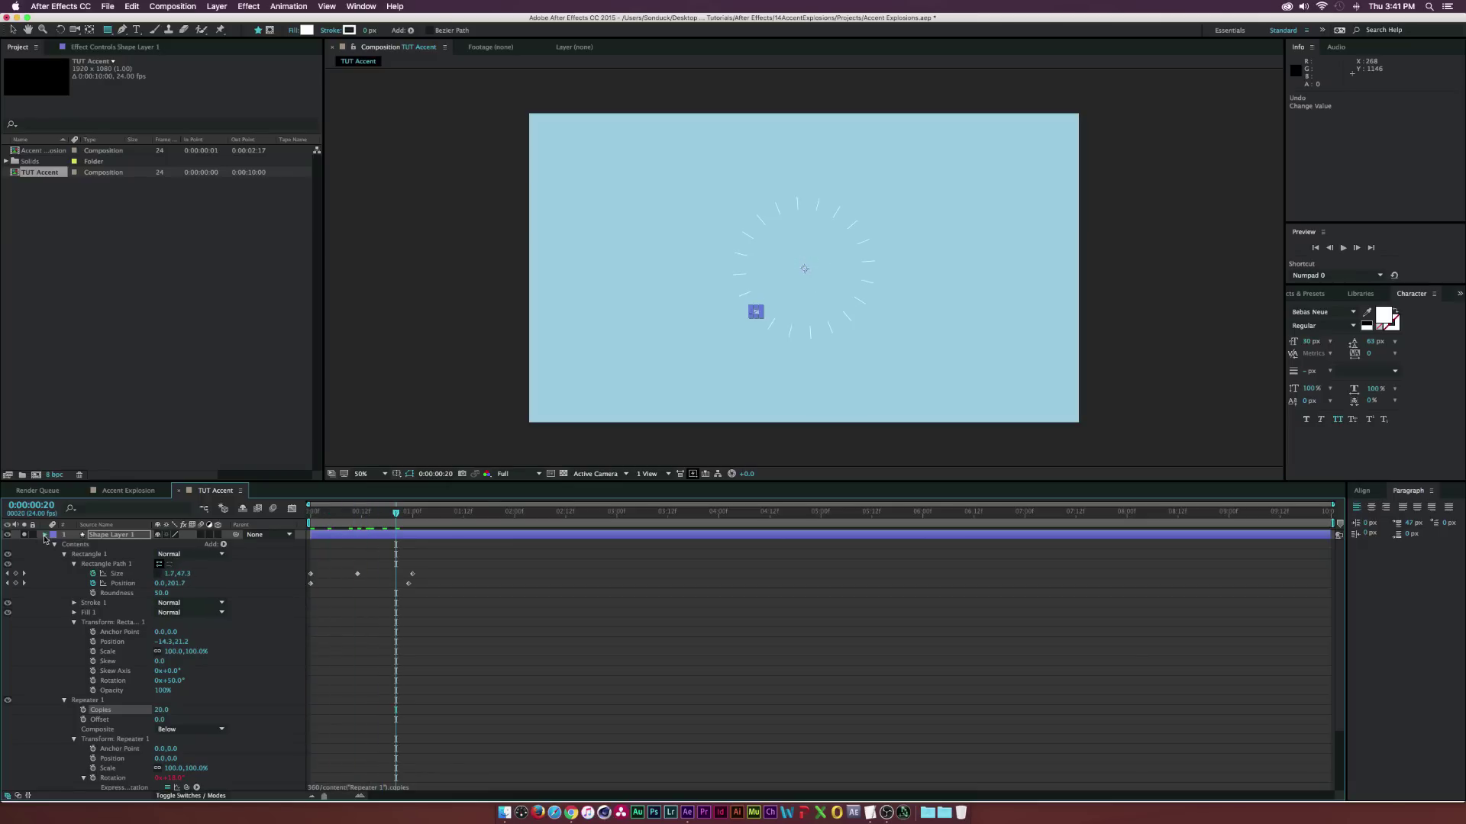
Collapse Shape Layer 1, show the ring layers again, and scale the shape layer to 171%
left_click(46, 535)
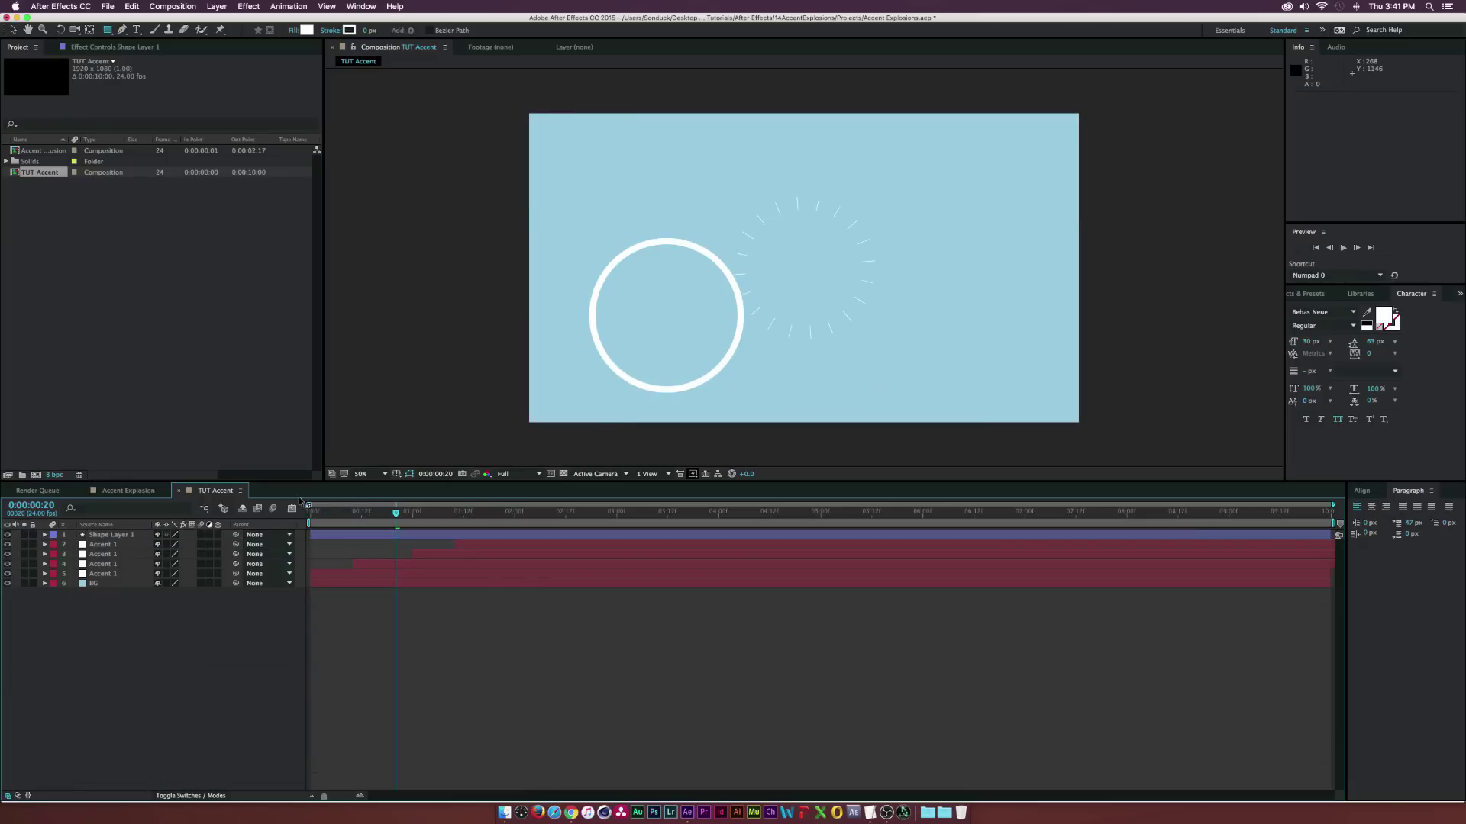
left_click_drag(395, 516, 362, 517)
key("s")
left_click(110, 535)
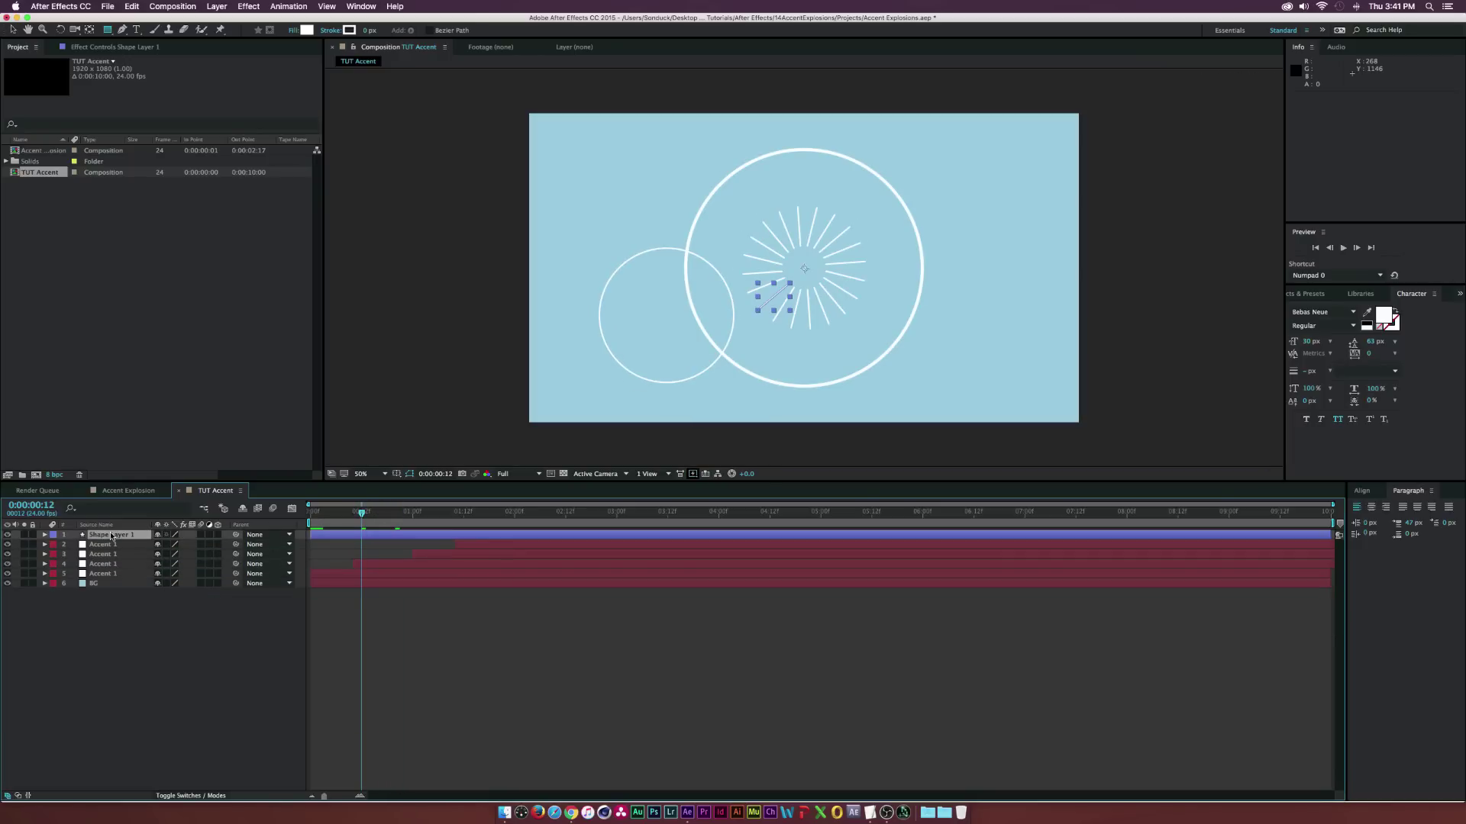
key("s")
left_click_drag(171, 544, 217, 543)
left_click(336, 515)
left_click_drag(326, 521, 417, 517)
Duplicate Shape Layer 1 and shift the copy 13 frames later in the timeline
left_click(105, 535)
key("super+d")
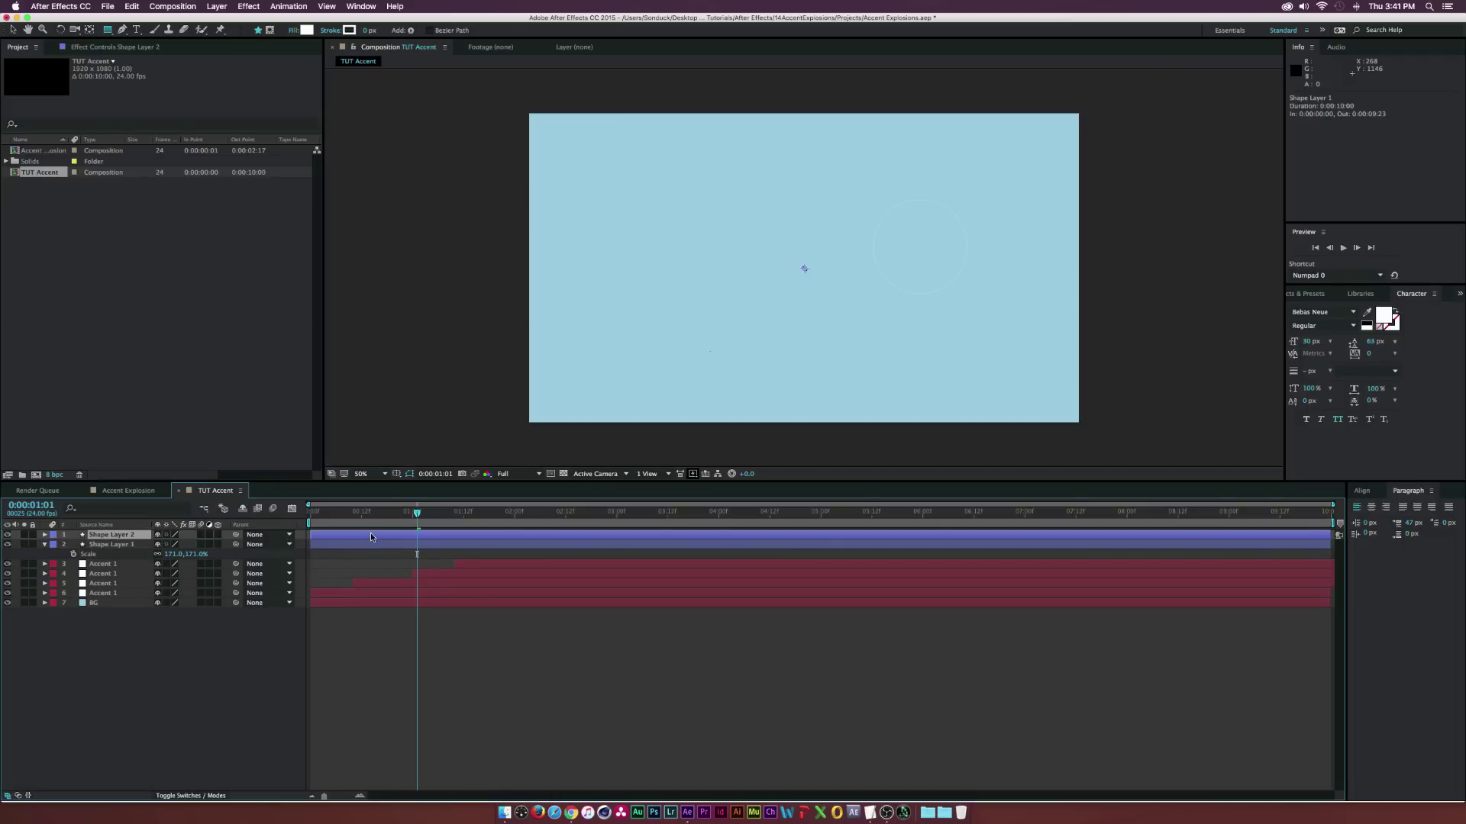
left_click_drag(371, 536, 427, 537)
Scale Shape Layer 2 to 68% and move its burst to the lower-left area of the composition, over the smaller ring
key("s")
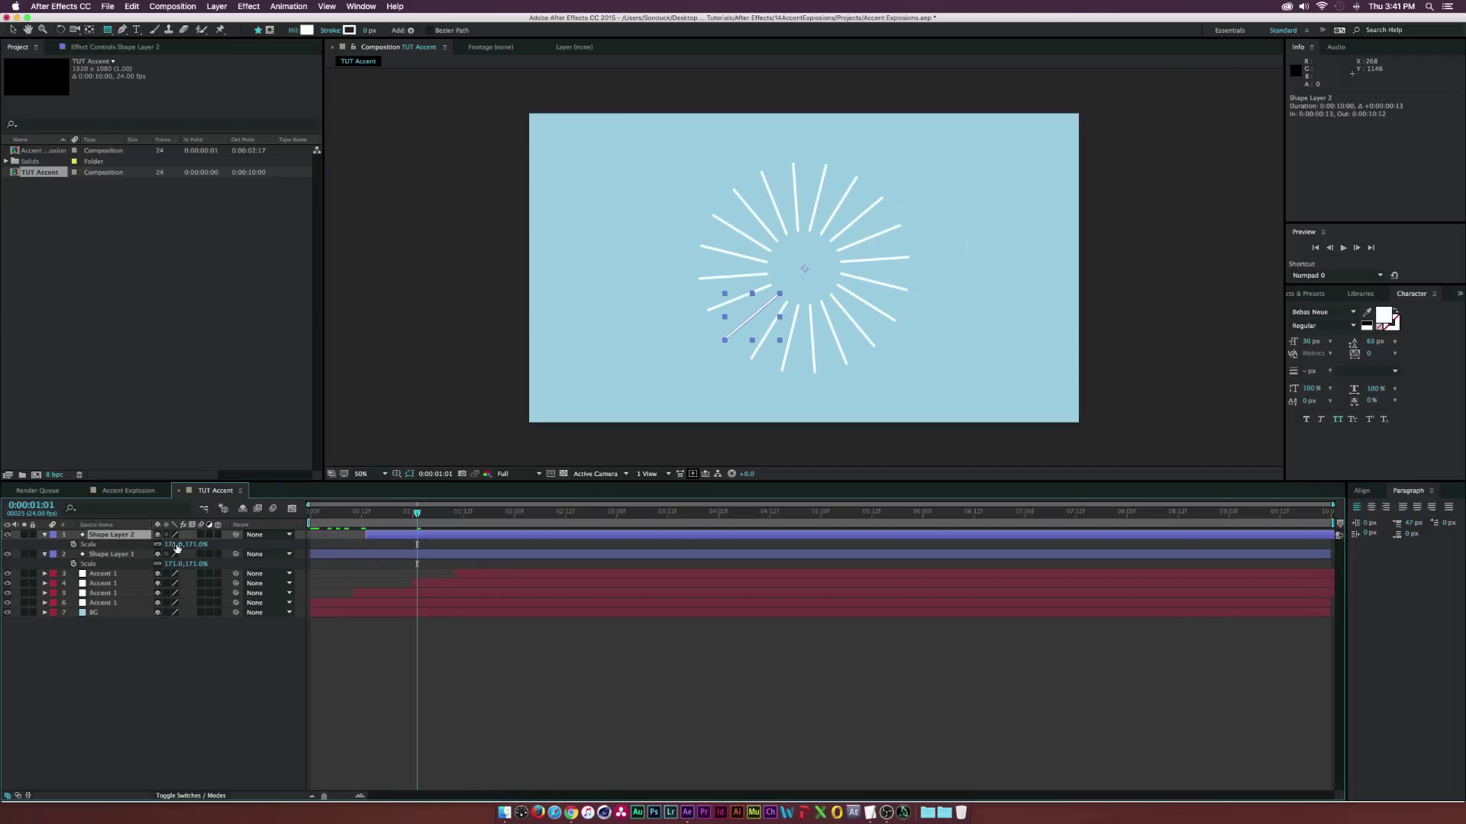
left_click_drag(176, 544, 111, 546)
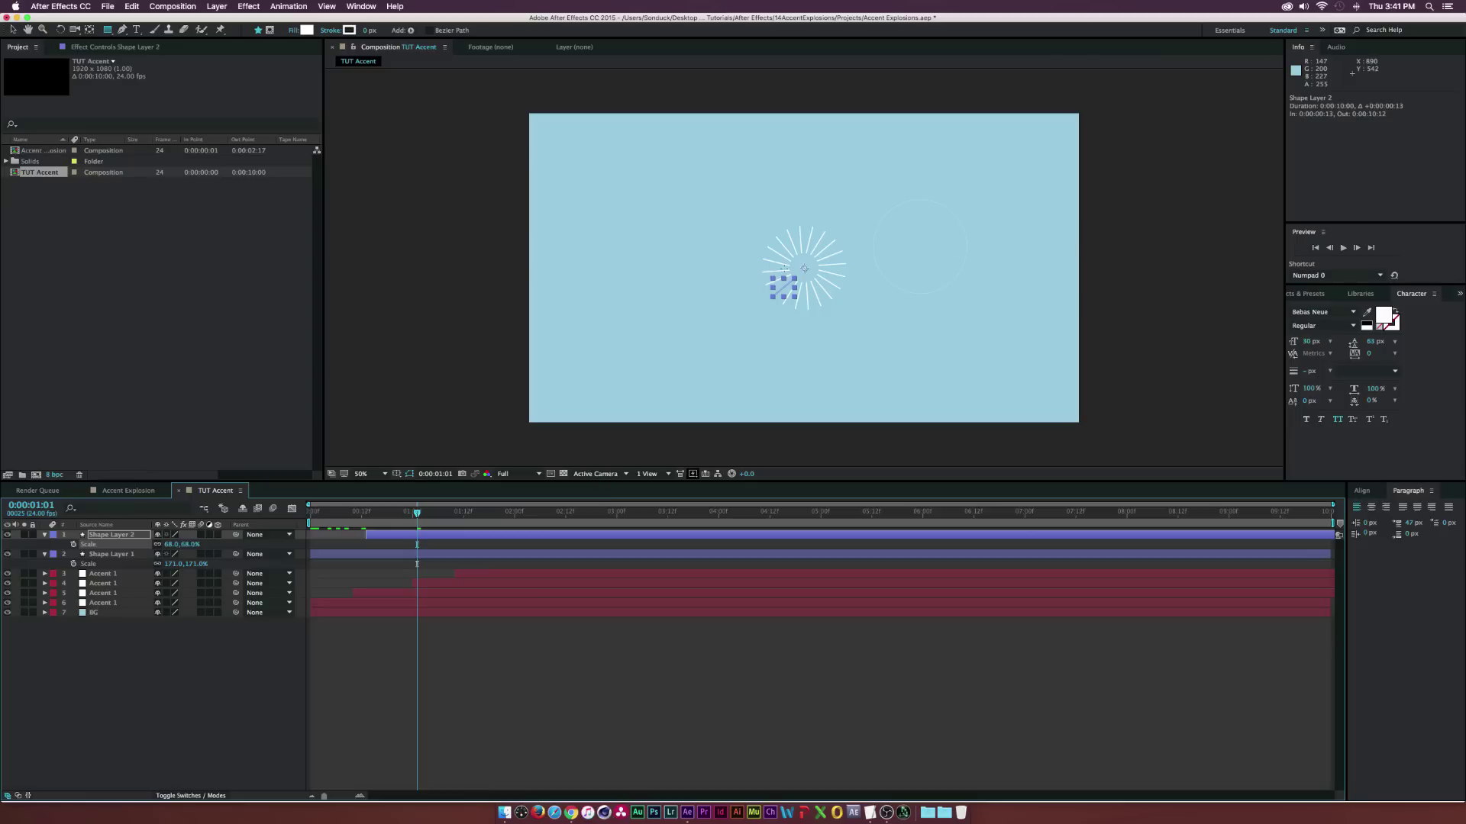
key("v")
left_click_drag(798, 268, 695, 310)
Duplicate Shape Layer 2, start the copy about 10 frames later, and place it at position 1178, 366
key("super+d")
left_click_drag(386, 534, 429, 534)
key("s")
mouse_move(691, 307)
left_mouse_down()
mouse_move(804, 204)
mouse_move(692, 306)
left_mouse_up()
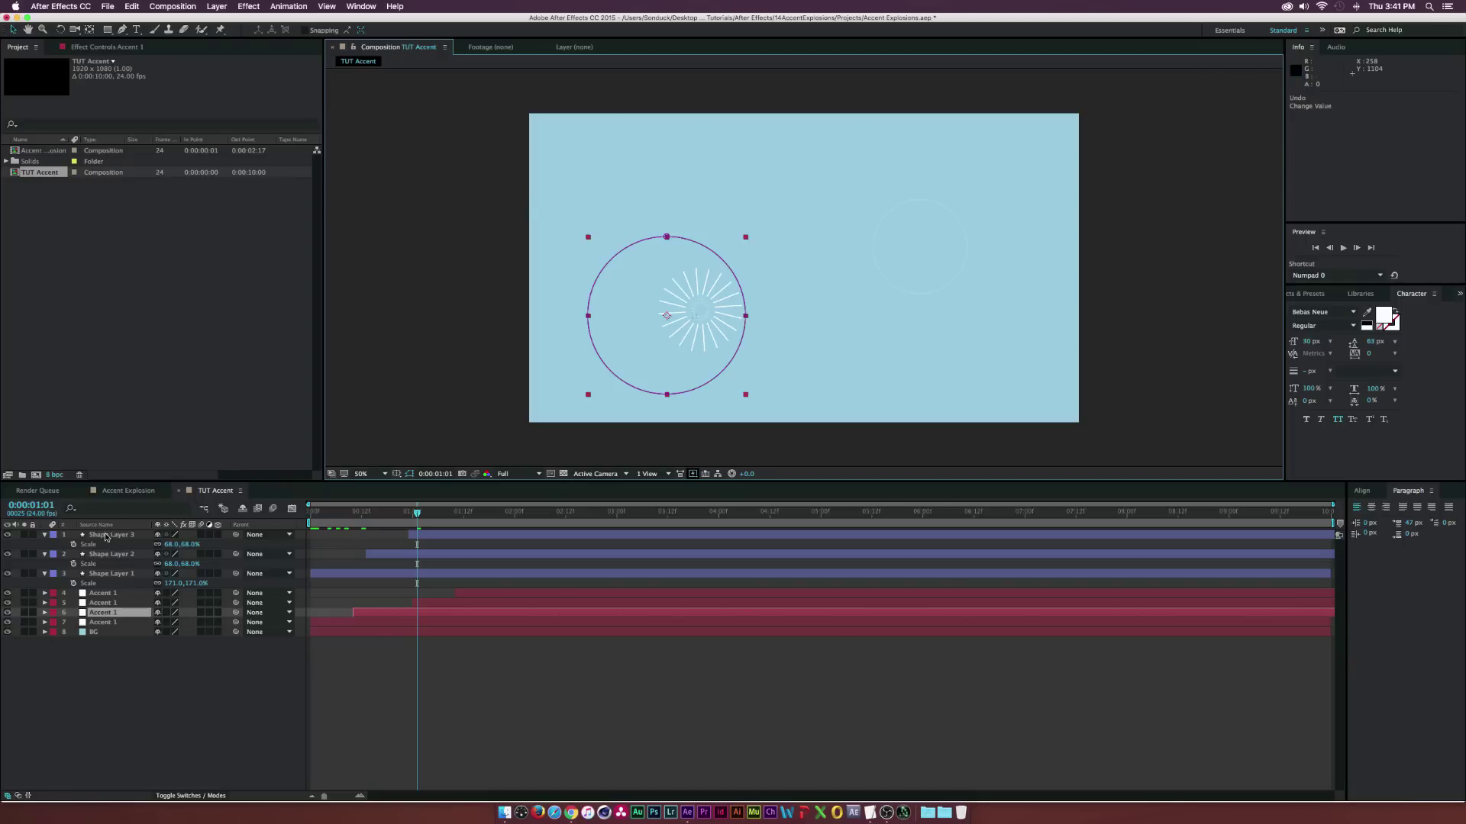
left_click(136, 536)
left_click(158, 683)
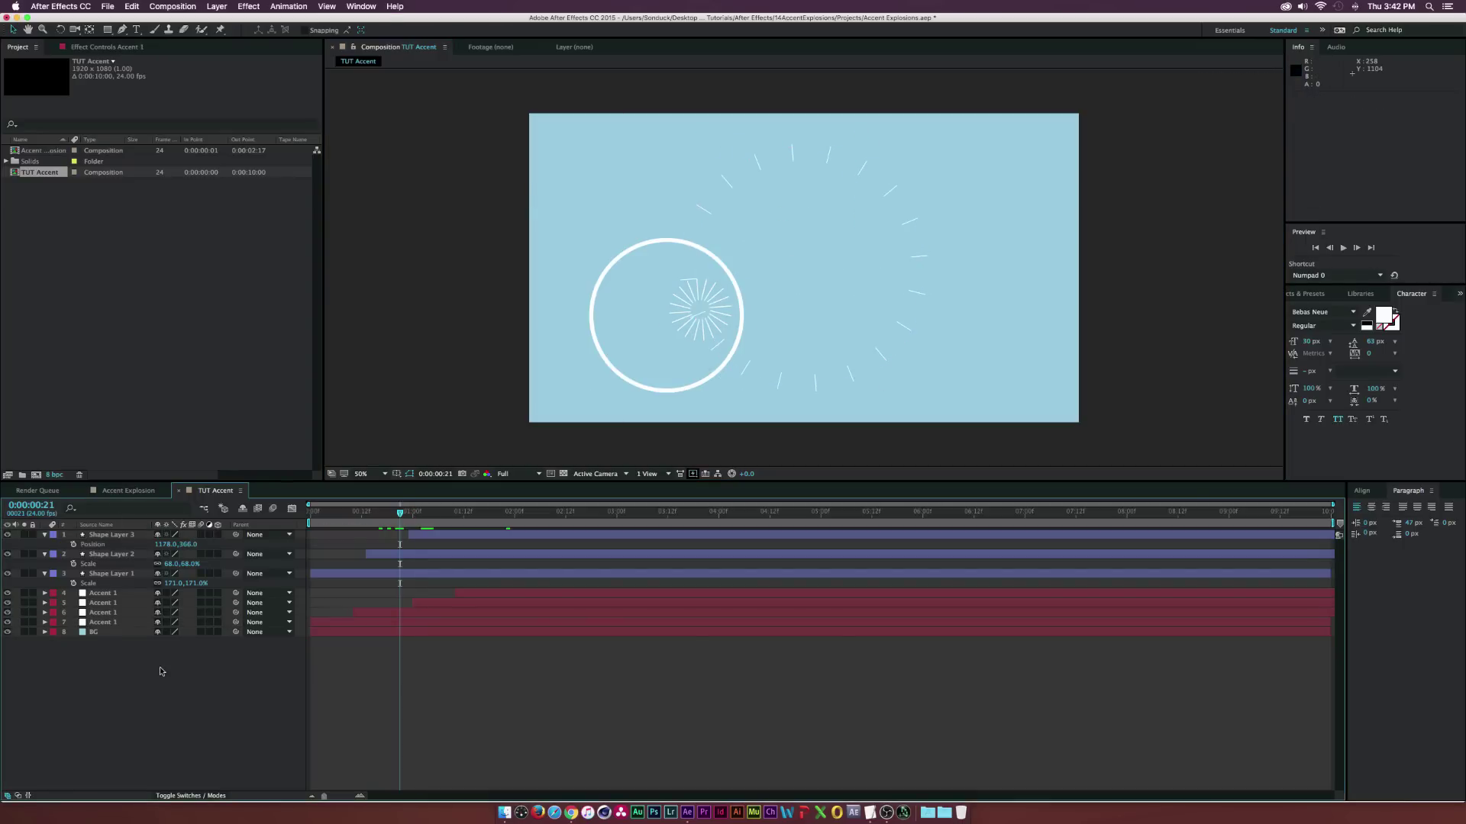
Recolour the lowest Accent 1 ring dark red as a new solid named Accent 2, and view it at 0:00:00:09
left_click(120, 623)
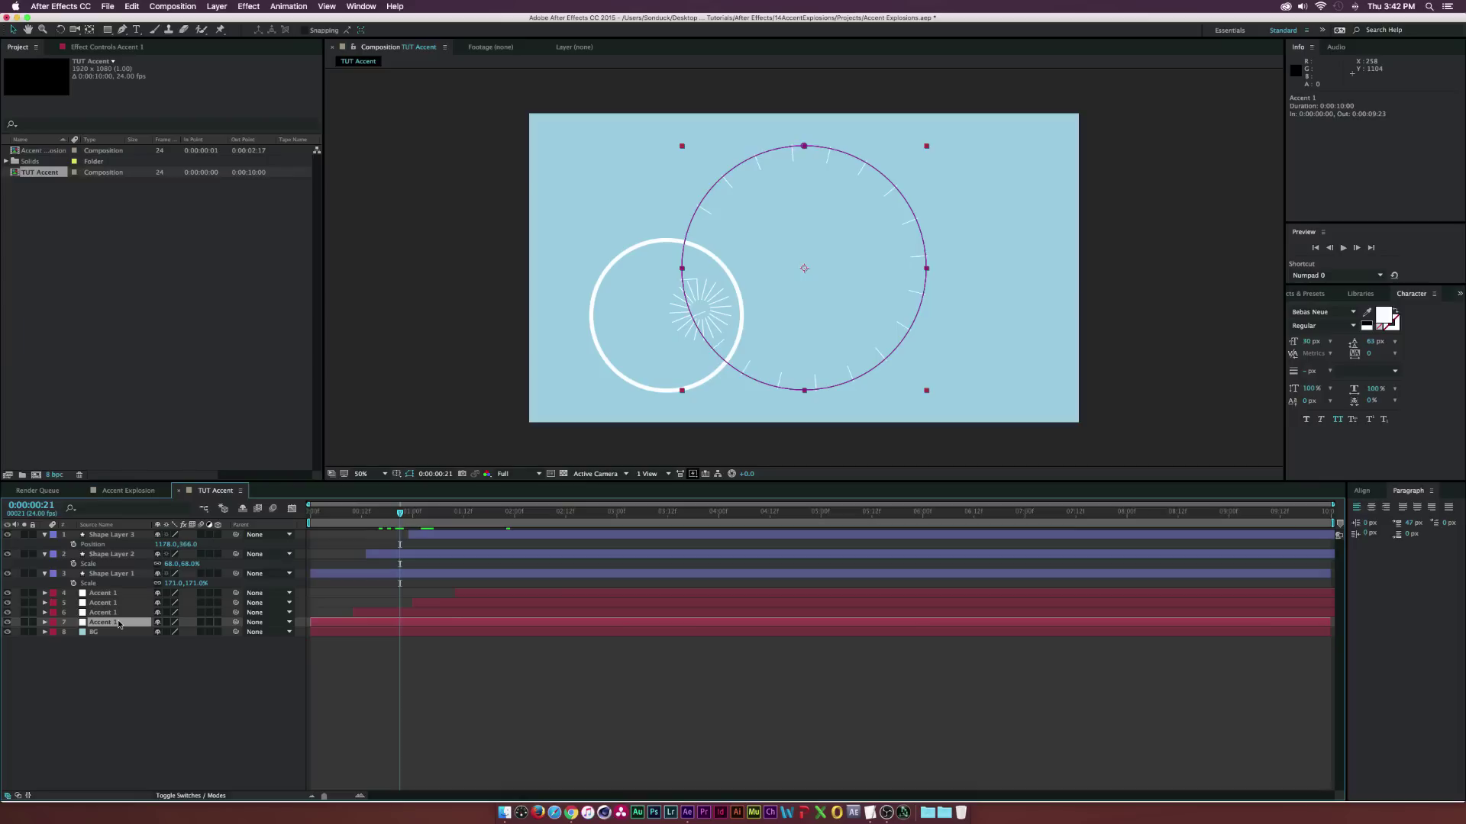
left_click(216, 6)
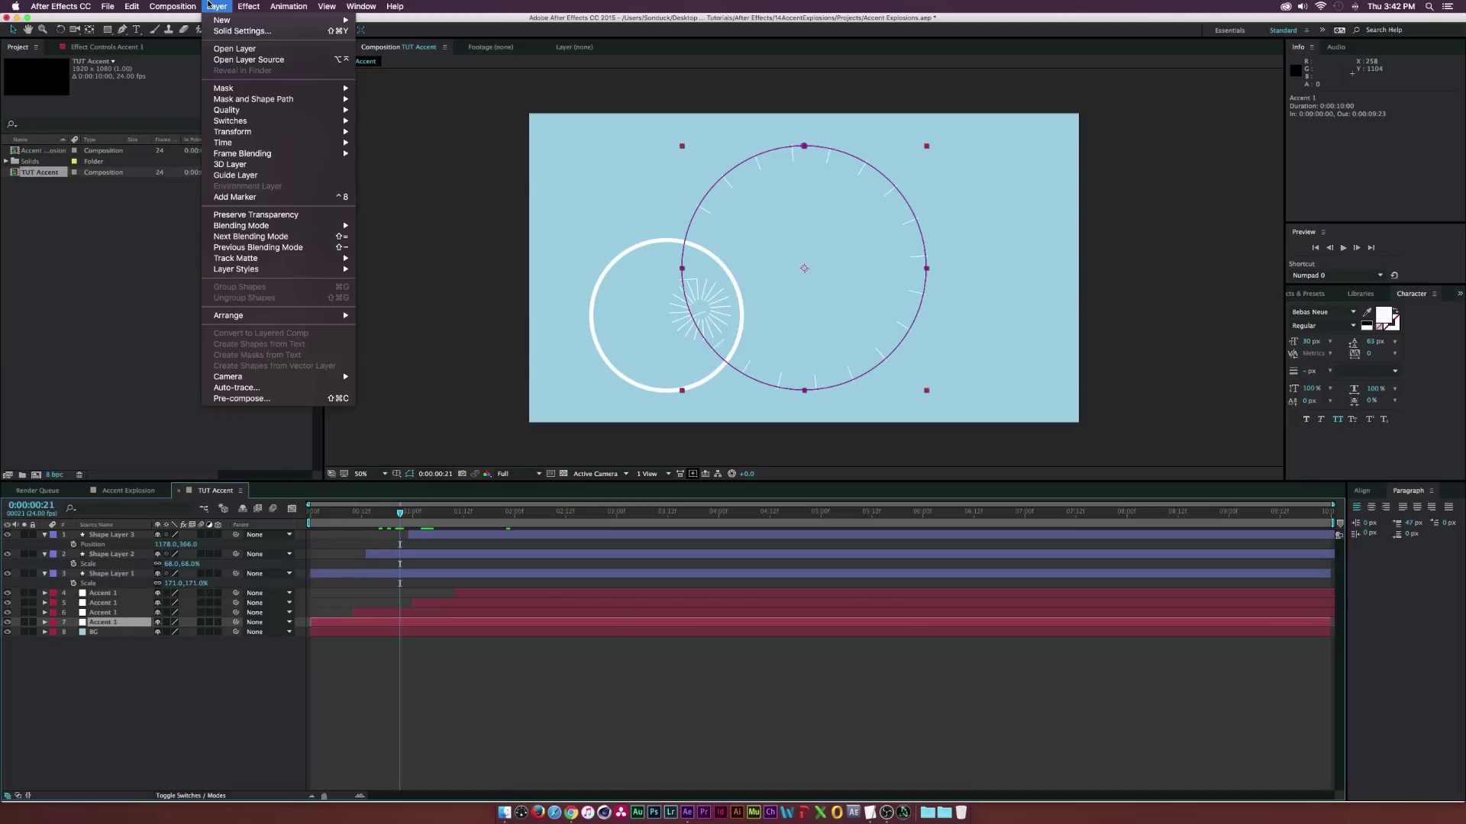
left_click(229, 31)
left_click(126, 260)
left_click(122, 641)
left_click(281, 604)
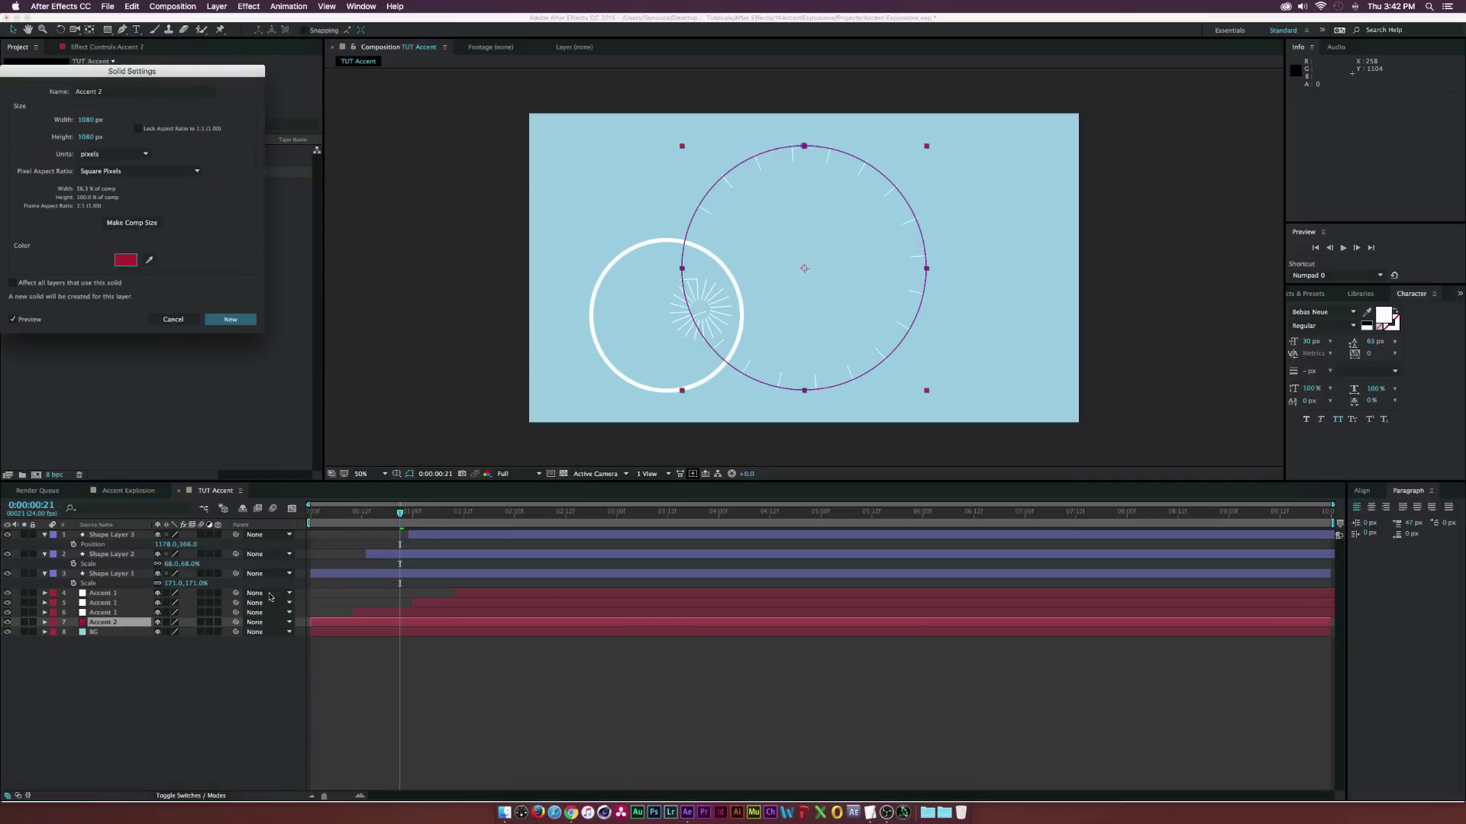
left_click(237, 317)
left_click_drag(358, 513, 349, 514)
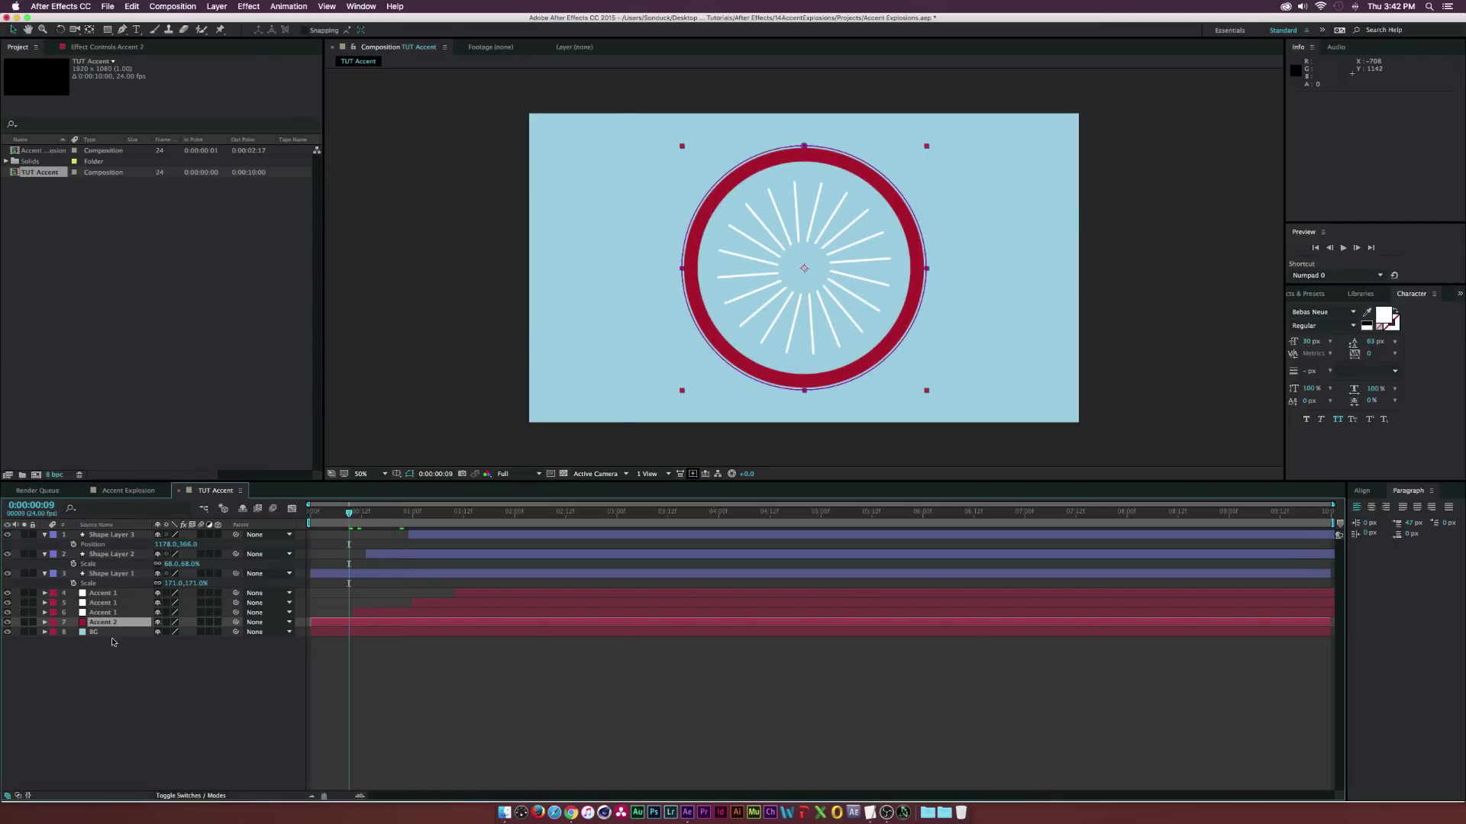
Apply a Fill effect to the Accent 1 ring directly above Accent 2, colour it blue, and check a later frame
key("super+Up")
left_click(249, 6)
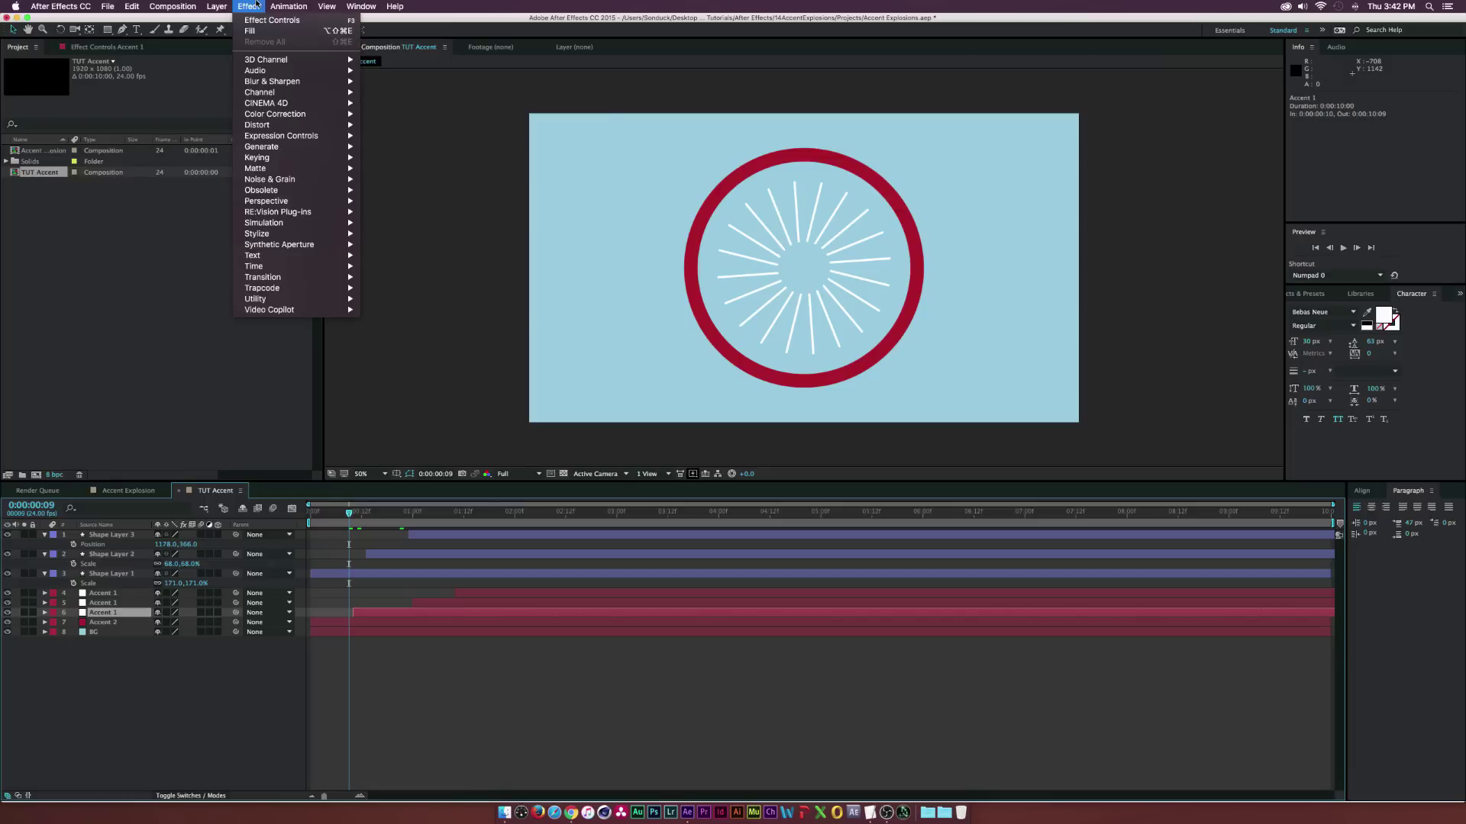
mouse_move(298, 147)
left_click(377, 309)
left_click(180, 100)
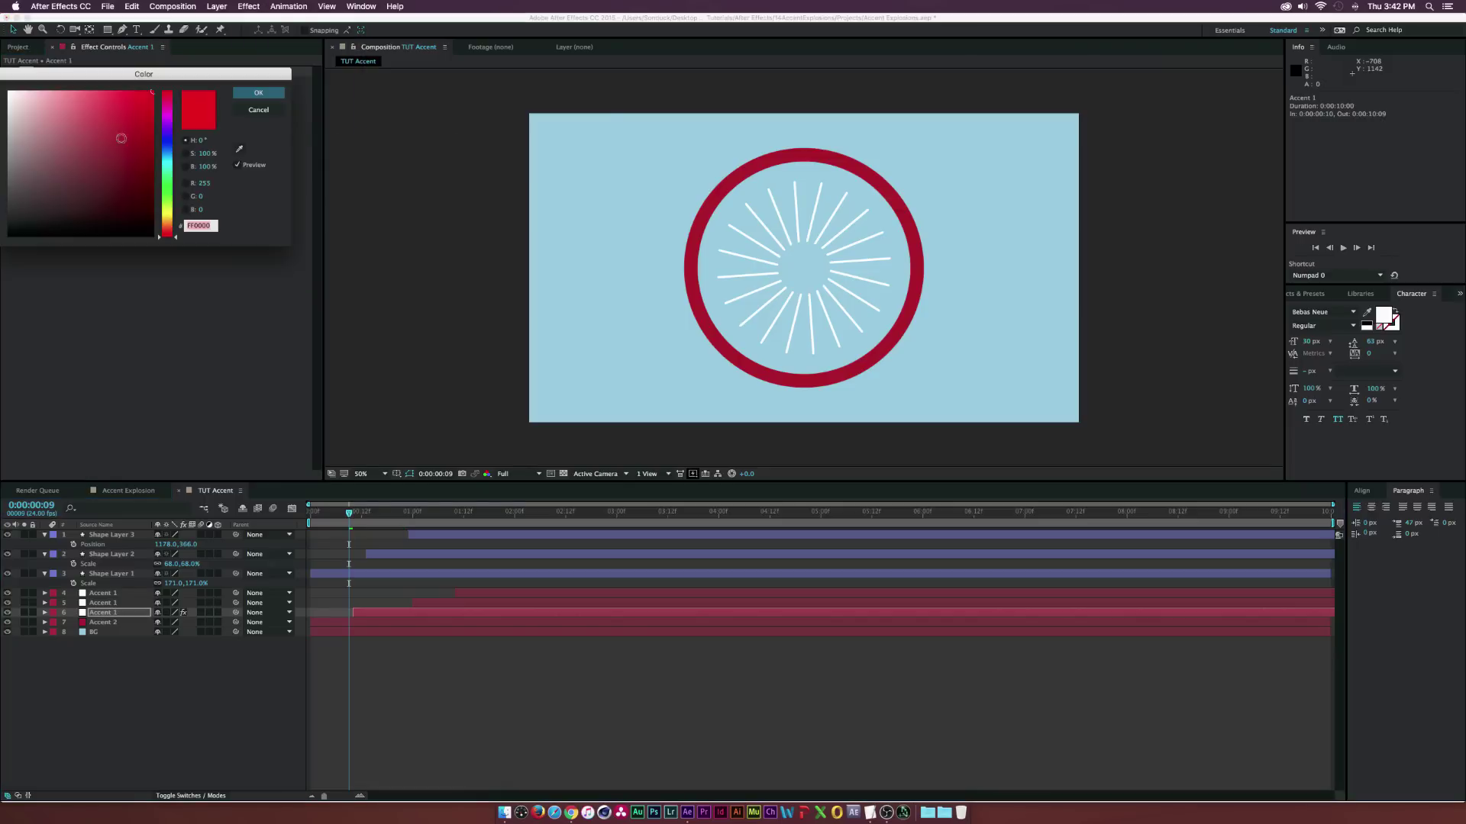
left_click(165, 145)
left_click(251, 94)
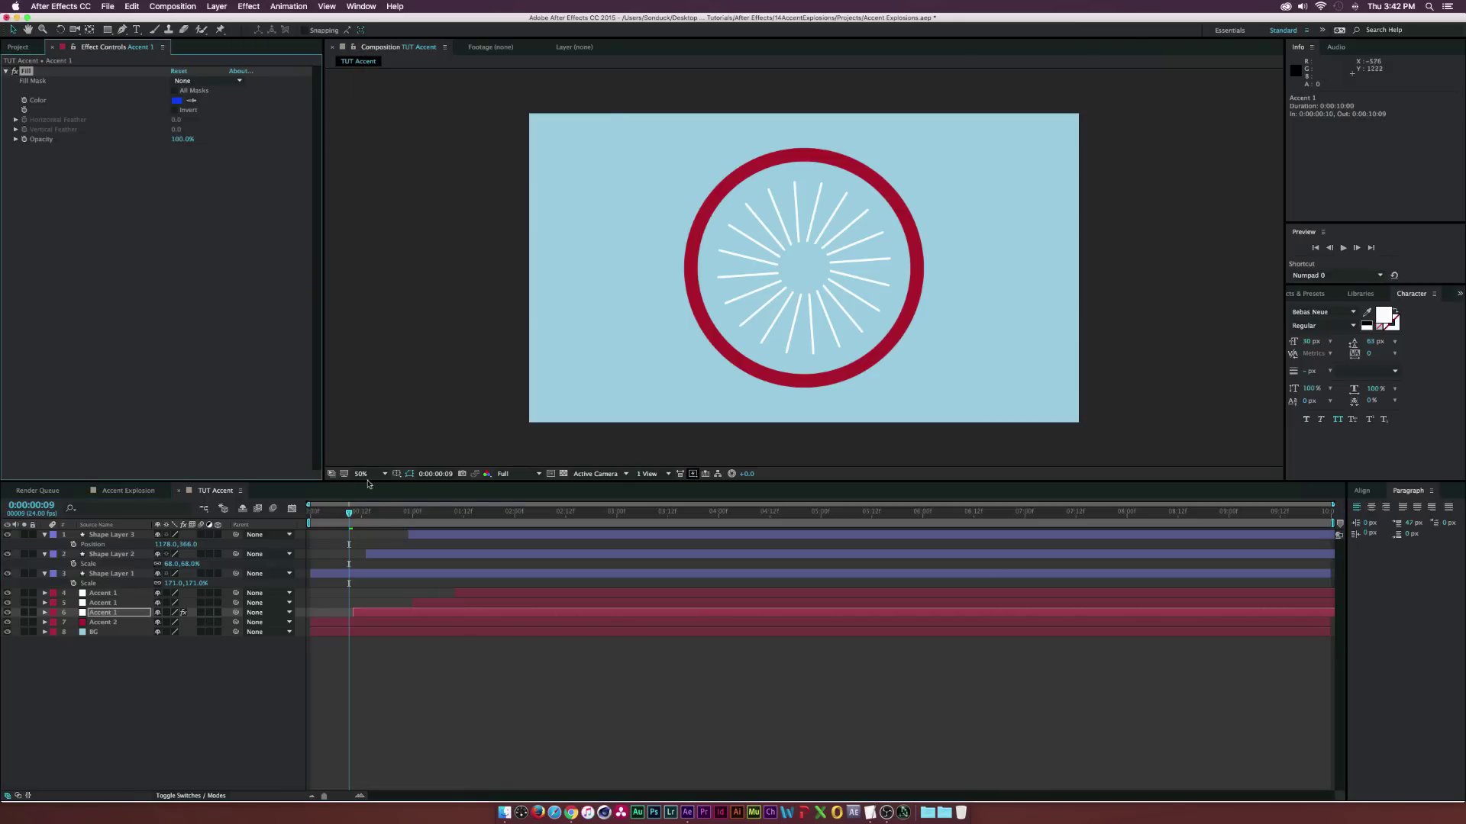
left_click_drag(372, 513, 384, 514)
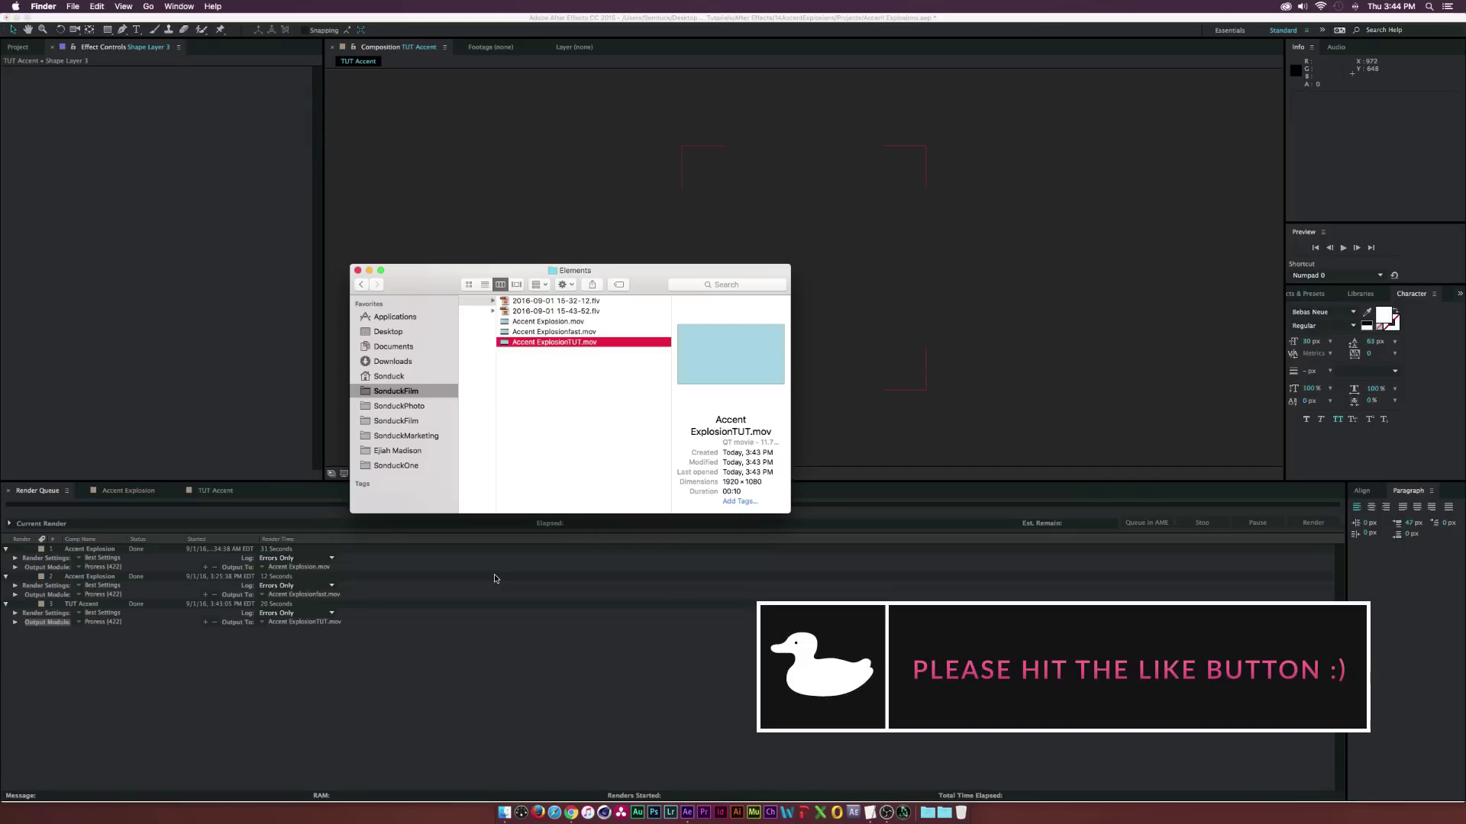
Preview the rendered Accent ExplosionTUT.mov in Finder
key("space")
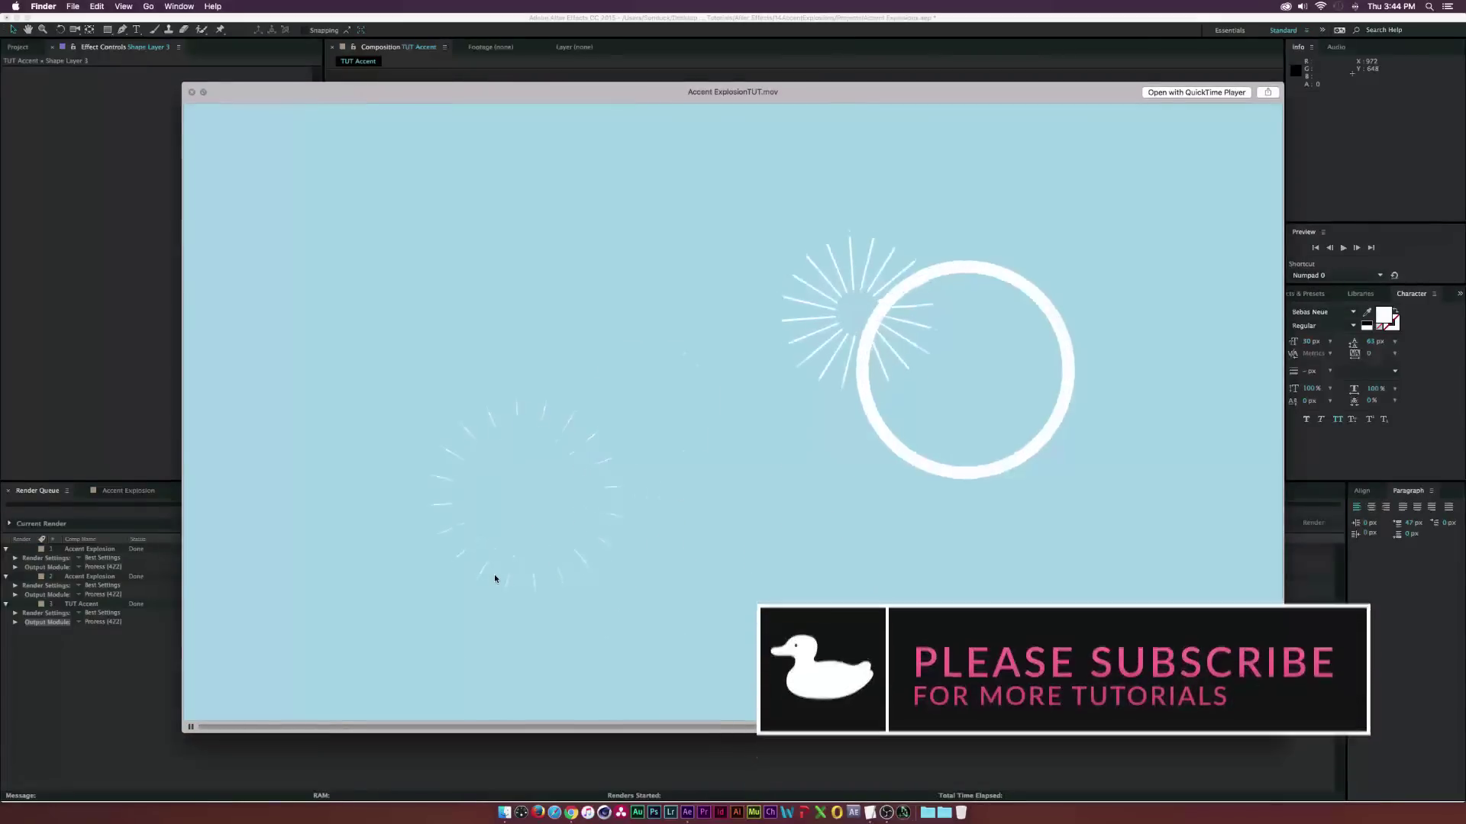